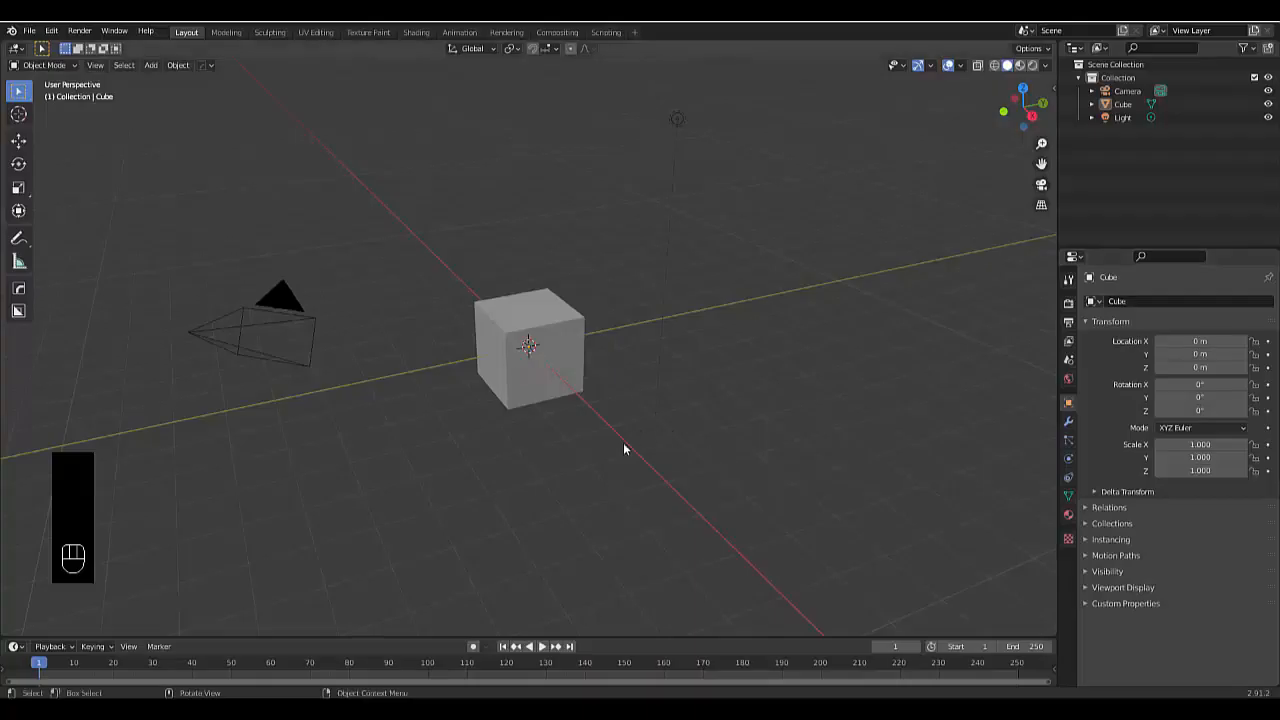
Scale the default cube by about 6.35 in X and Y, keeping its Z height, to form a flat slab.
{"action": "scroll", "coordinate": [588, 508], "scroll_direction": "down", "scroll_amount": 3}
{"action": "scroll", "coordinate": [588, 508], "scroll_direction": "up", "scroll_amount": 3}
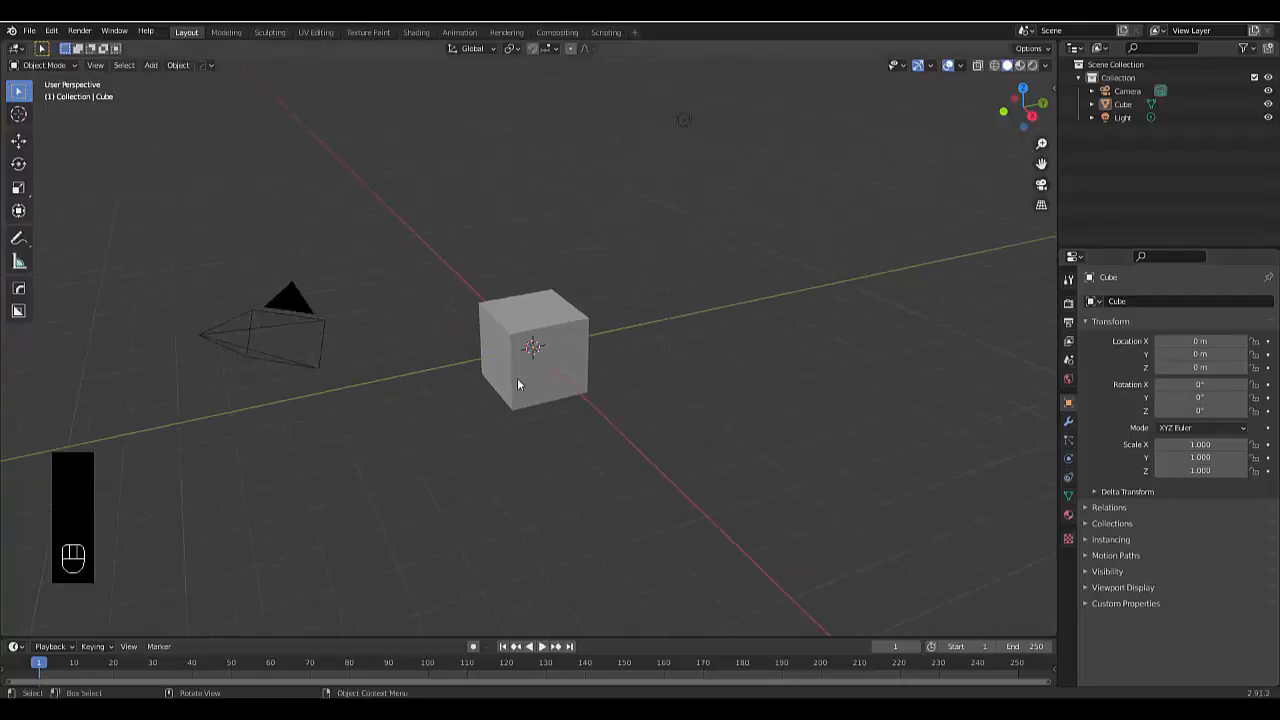
{"action": "left_click", "coordinate": [517, 378]}
{"action": "scroll", "coordinate": [788, 455], "scroll_direction": "down", "scroll_amount": 3}
{"action": "key", "text": "s"}
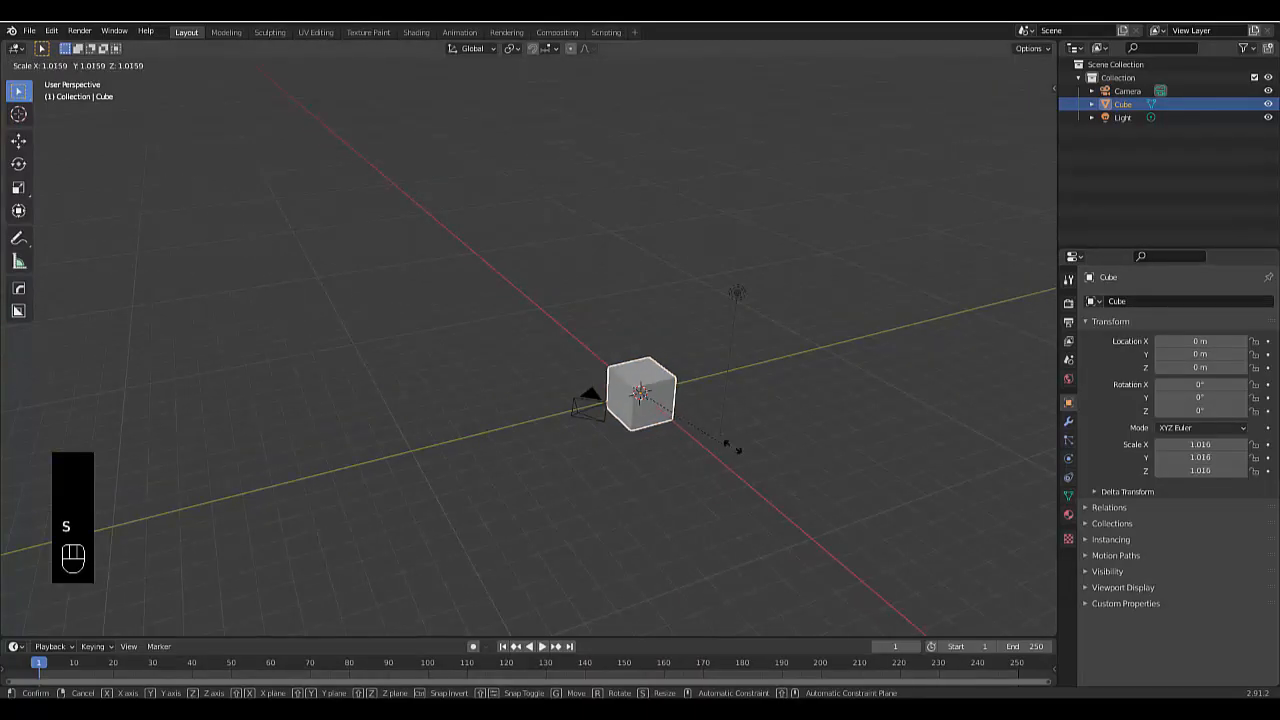
{"action": "key", "text": "shift+z"}
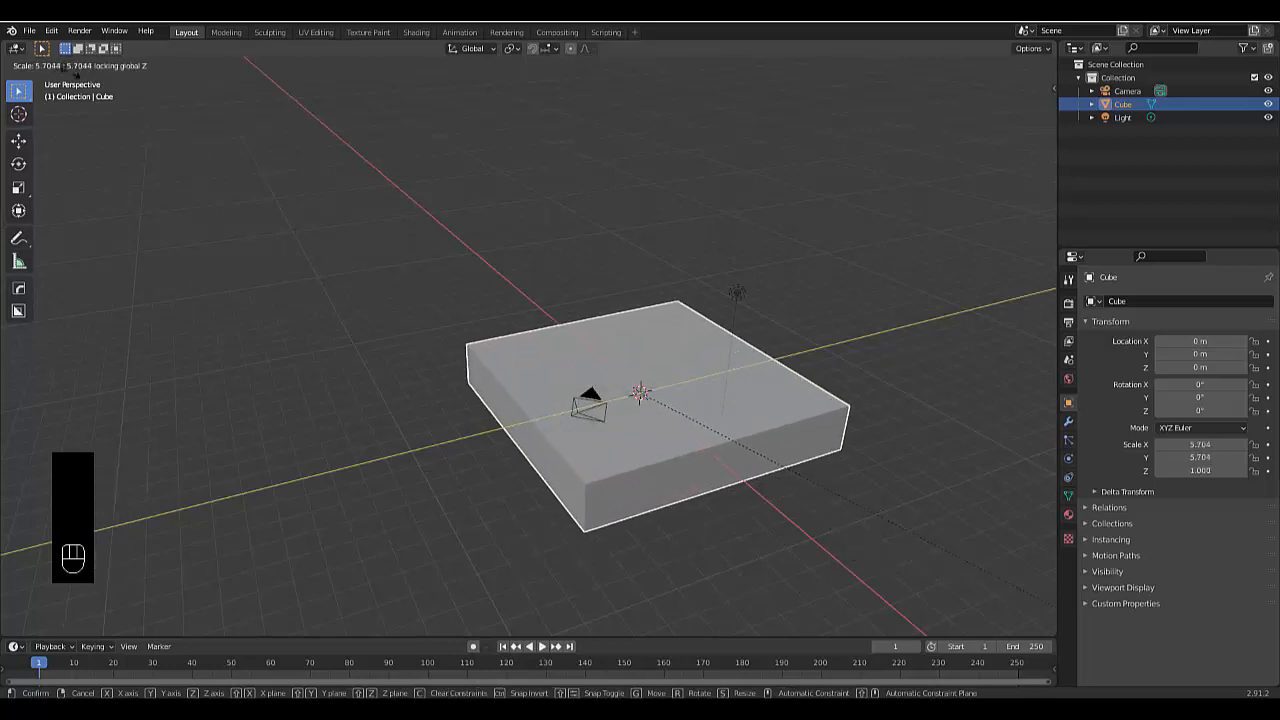
{"action": "left_click", "coordinate": [117, 100]}
Give the slab Rigid Body physics with type Passive and the Mesh collision shape.
{"action": "middle_click_drag", "start_coordinate": [516, 380], "coordinate": [712, 351]}
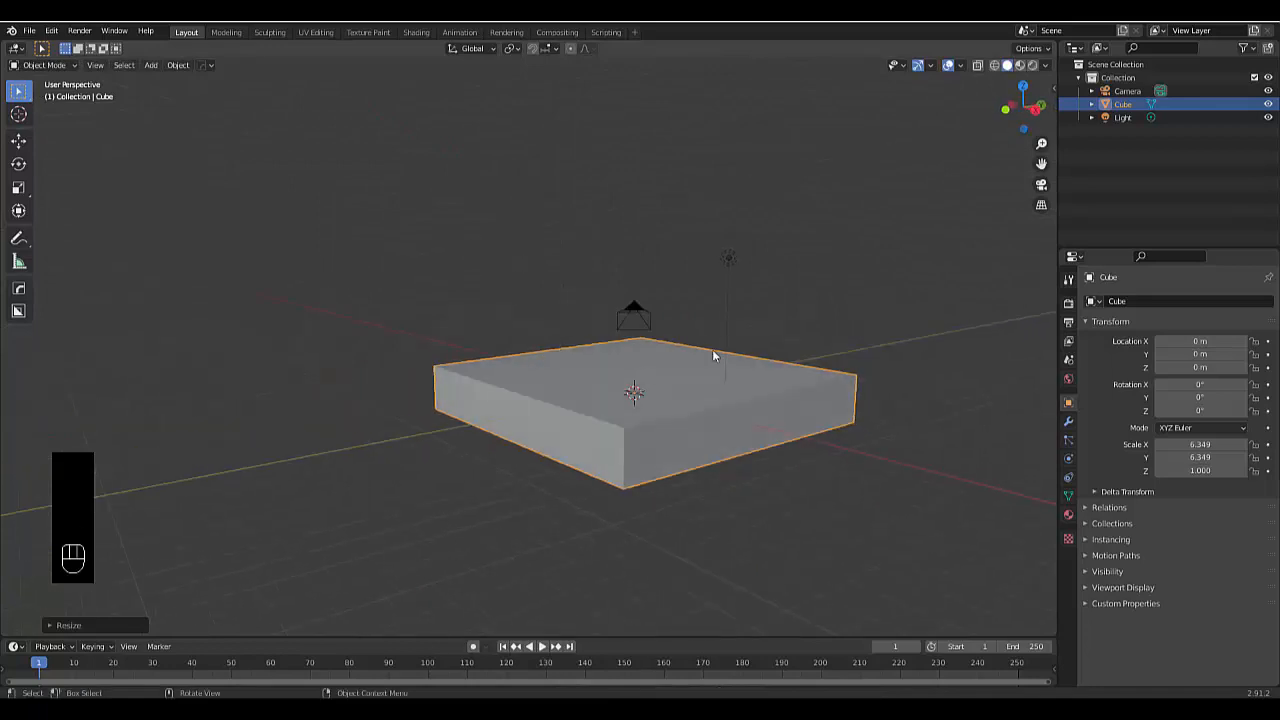
{"action": "left_click", "coordinate": [1068, 458]}
{"action": "left_click", "coordinate": [1233, 347]}
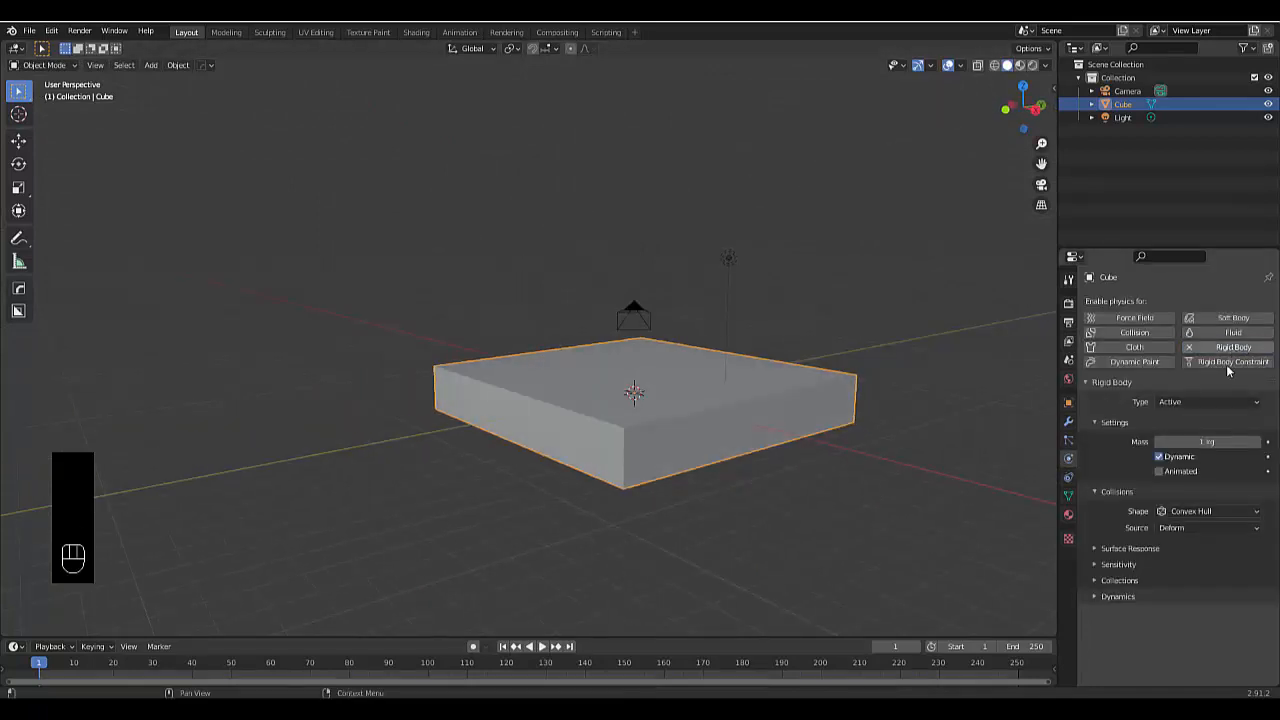
{"action": "left_click", "coordinate": [1207, 402]}
{"action": "left_click", "coordinate": [1197, 433]}
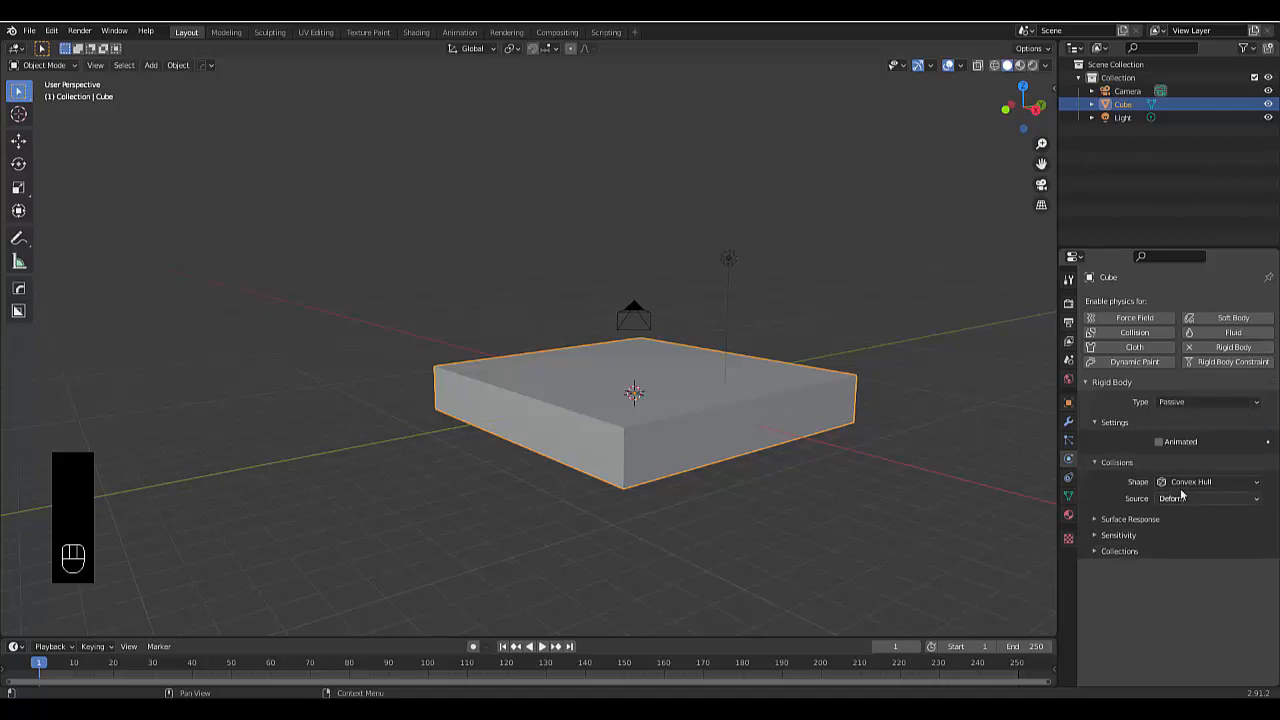
{"action": "left_click", "coordinate": [1185, 482]}
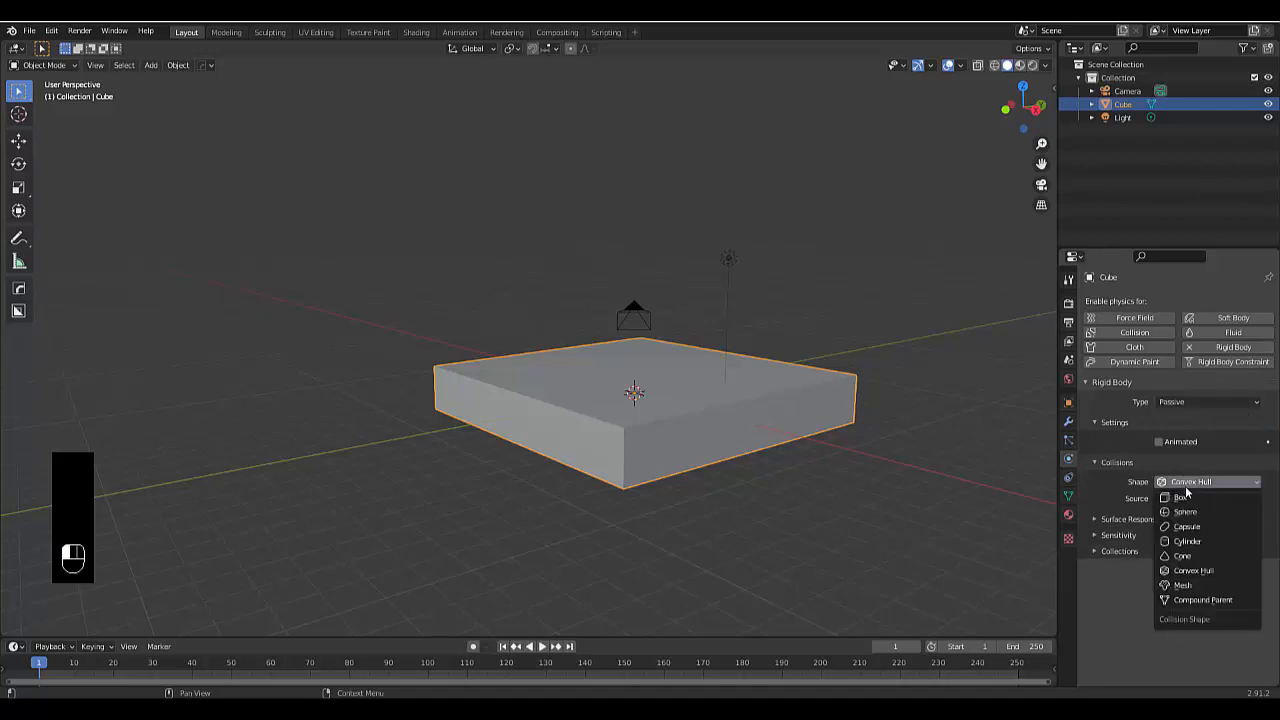
{"action": "left_click", "coordinate": [1195, 585]}
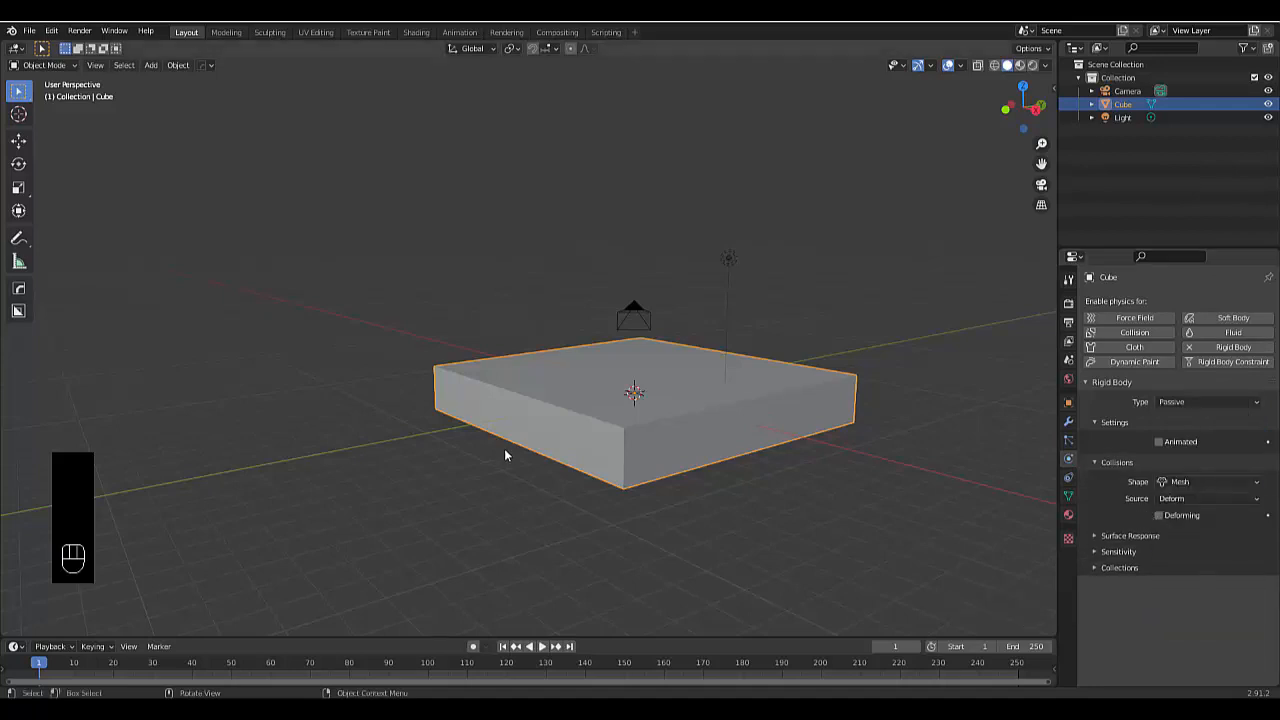
Rename the slab object to floor.
{"action": "scroll", "coordinate": [504, 448], "scroll_direction": "down", "scroll_amount": 2}
{"action": "double_click", "coordinate": [1131, 106]}
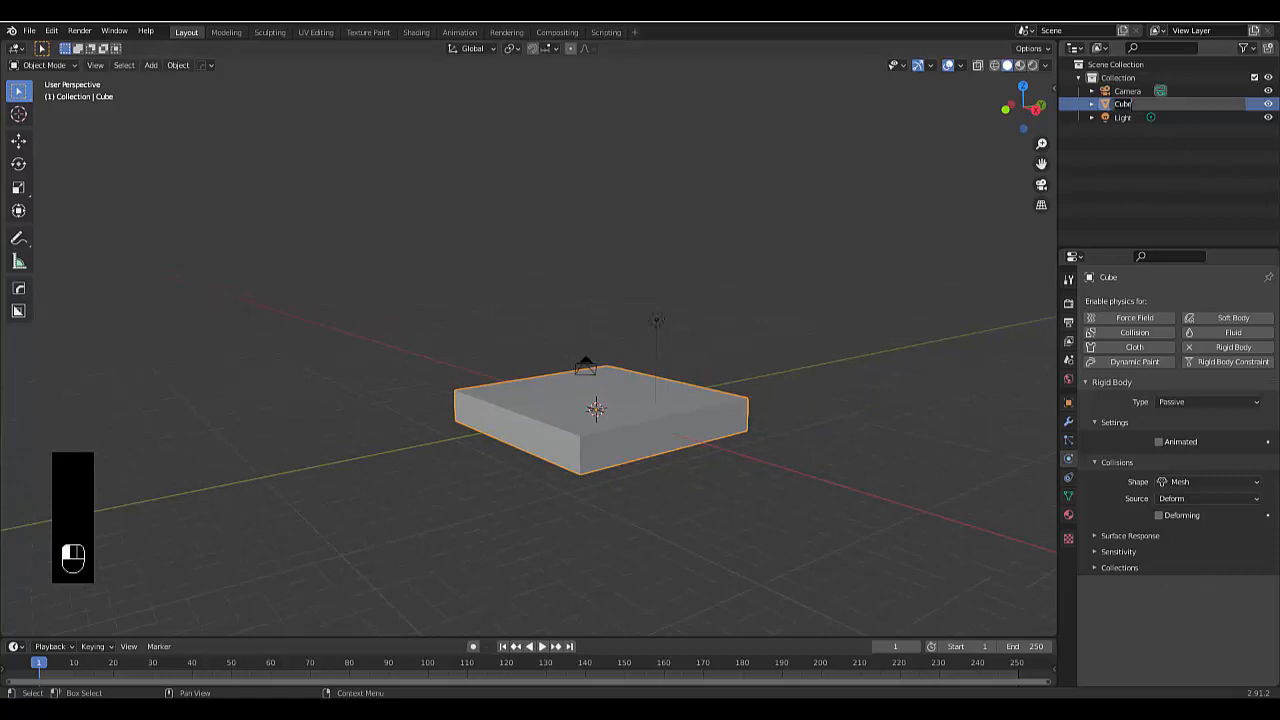
{"action": "key", "text": "BackSpace"}
{"action": "type", "text": "floor"}
{"action": "key", "text": "Return"}
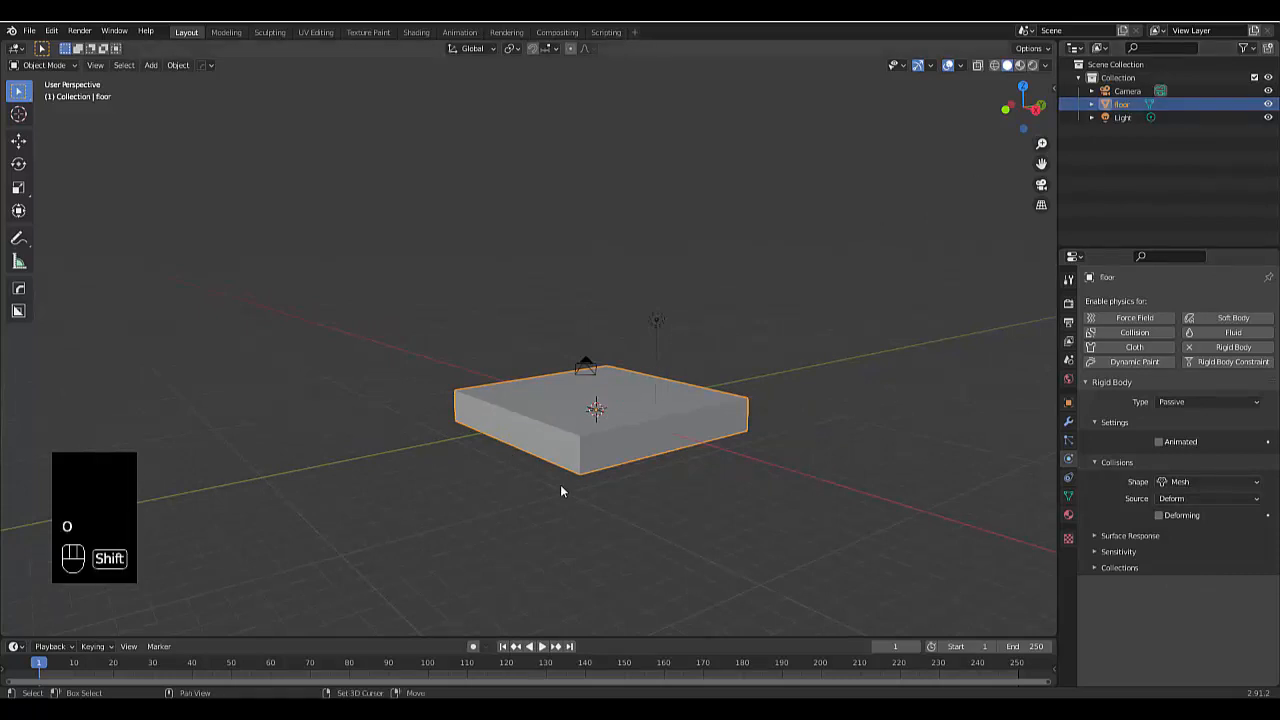
Add a new cube mesh at the scene's centre and view it from the front.
{"action": "key", "text": "shift+a"}
{"action": "mouse_move", "coordinate": [557, 434]}
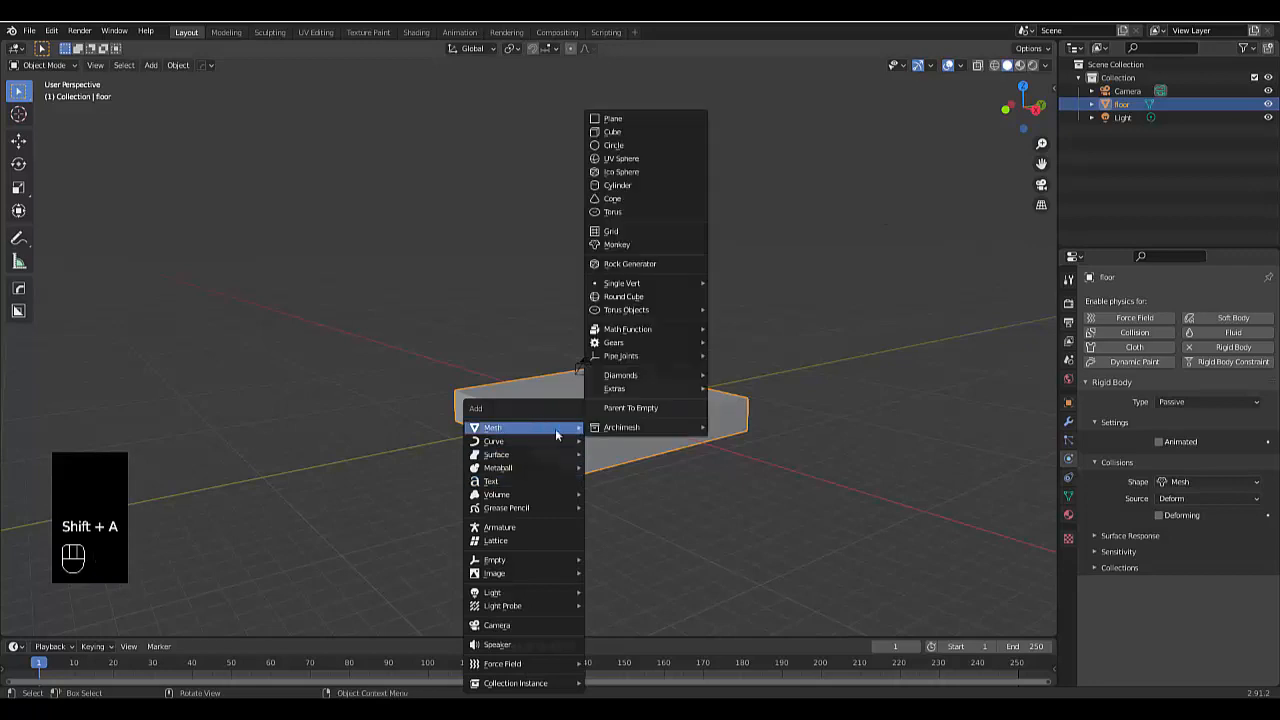
{"action": "left_click", "coordinate": [613, 131]}
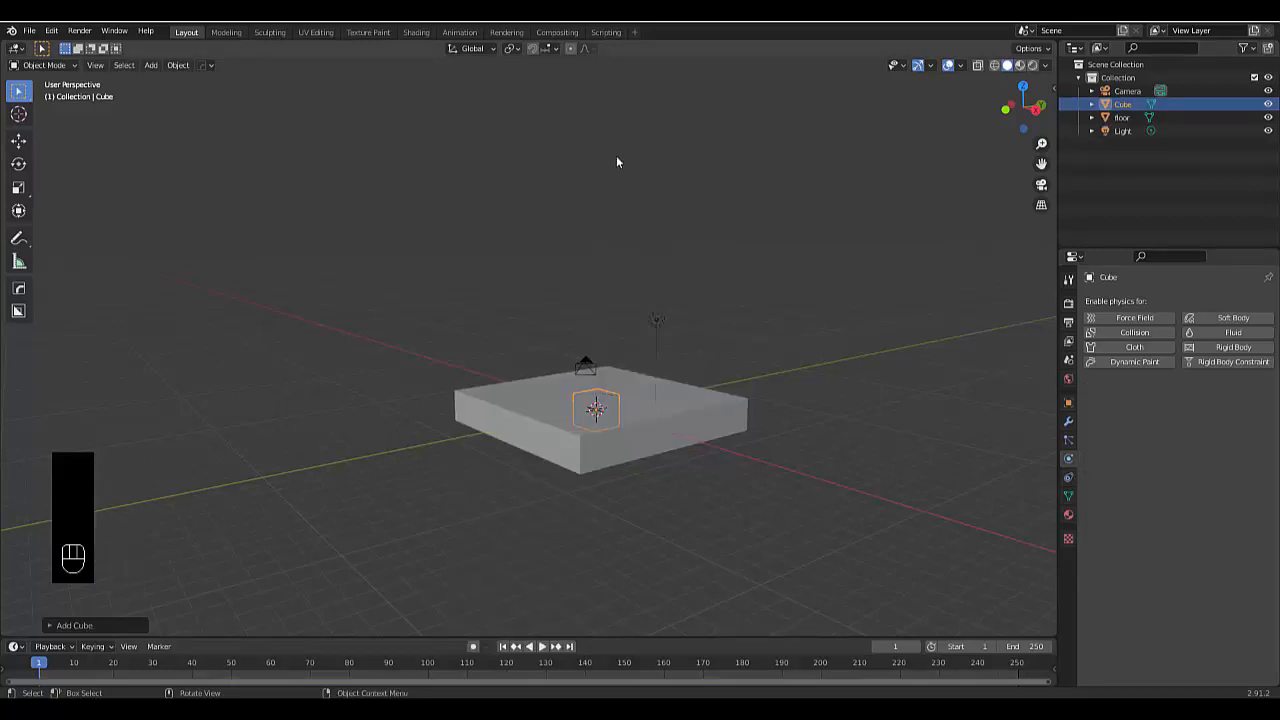
{"action": "key", "text": "KP_1"}
{"action": "scroll", "coordinate": [605, 445], "scroll_direction": "up", "scroll_amount": 4}
{"action": "scroll", "coordinate": [686, 357], "scroll_direction": "up", "scroll_amount": 5}
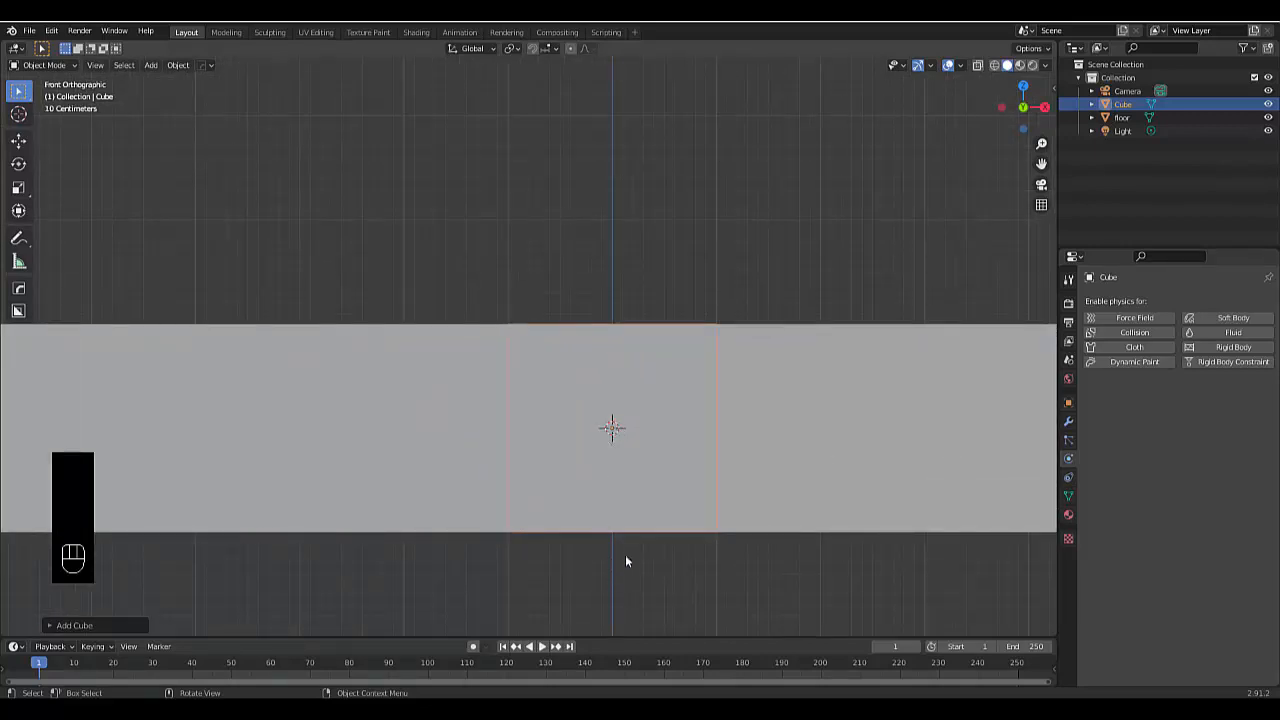
Raise the new cube's geometry 1 m along Z in Edit Mode so its origin lies at its base.
{"action": "key", "text": "Tab"}
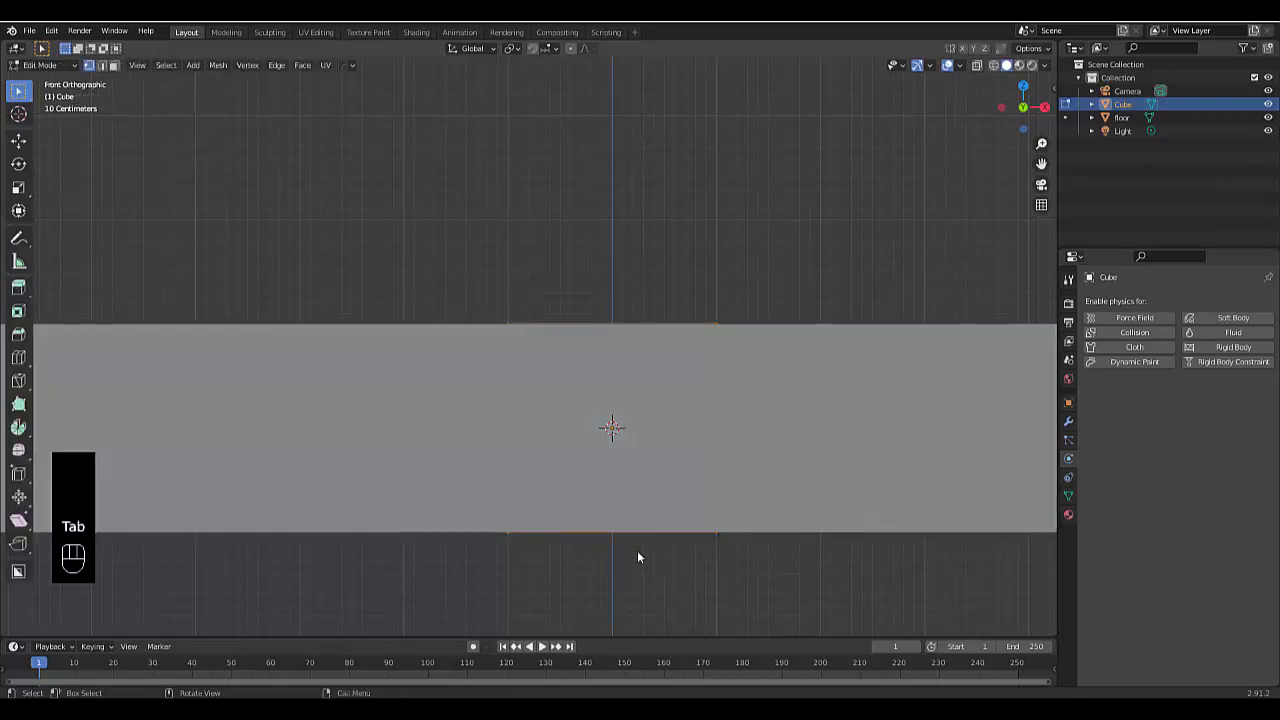
{"action": "key", "text": "g"}
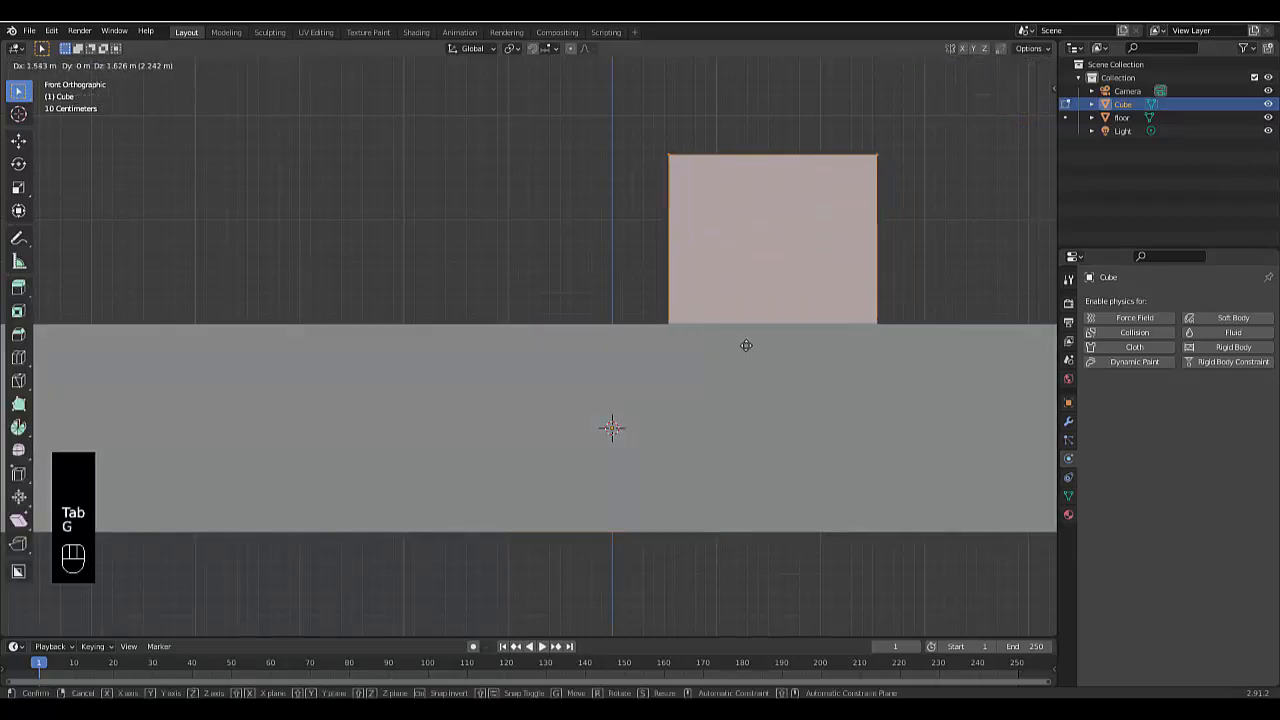
{"action": "type", "text": "z"}
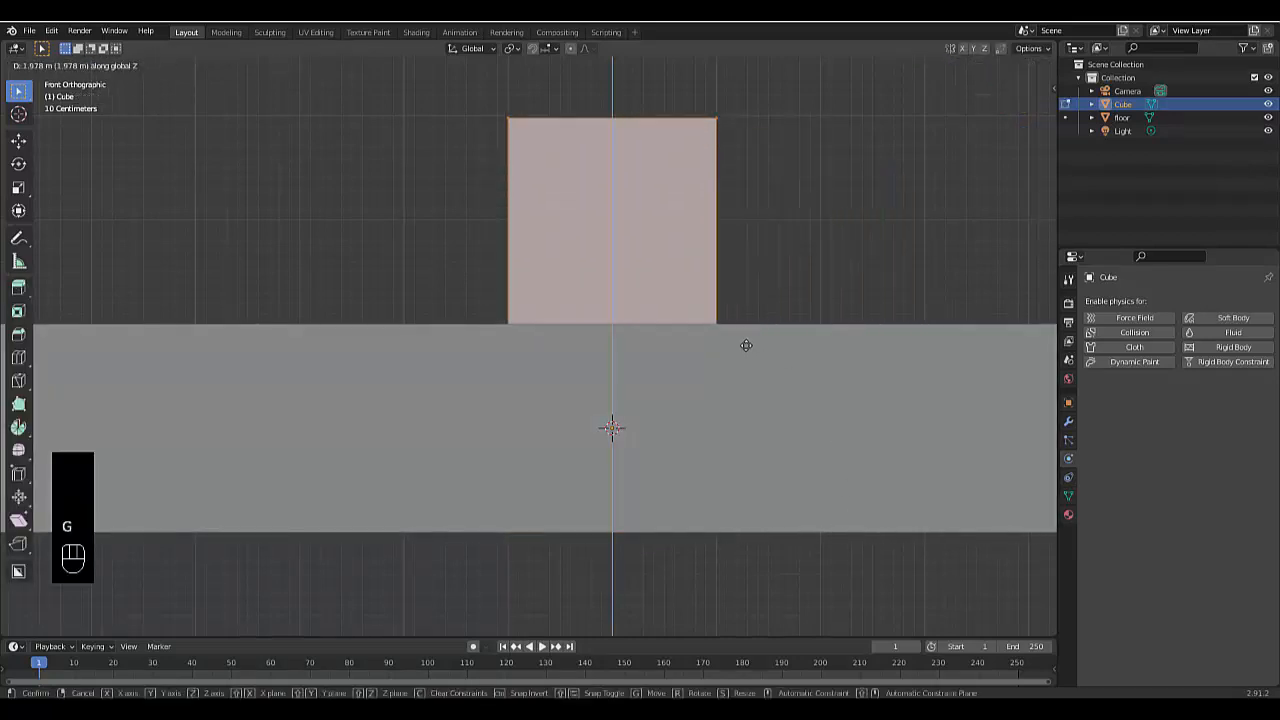
{"action": "type", "text": "1"}
{"action": "key", "text": "Return"}
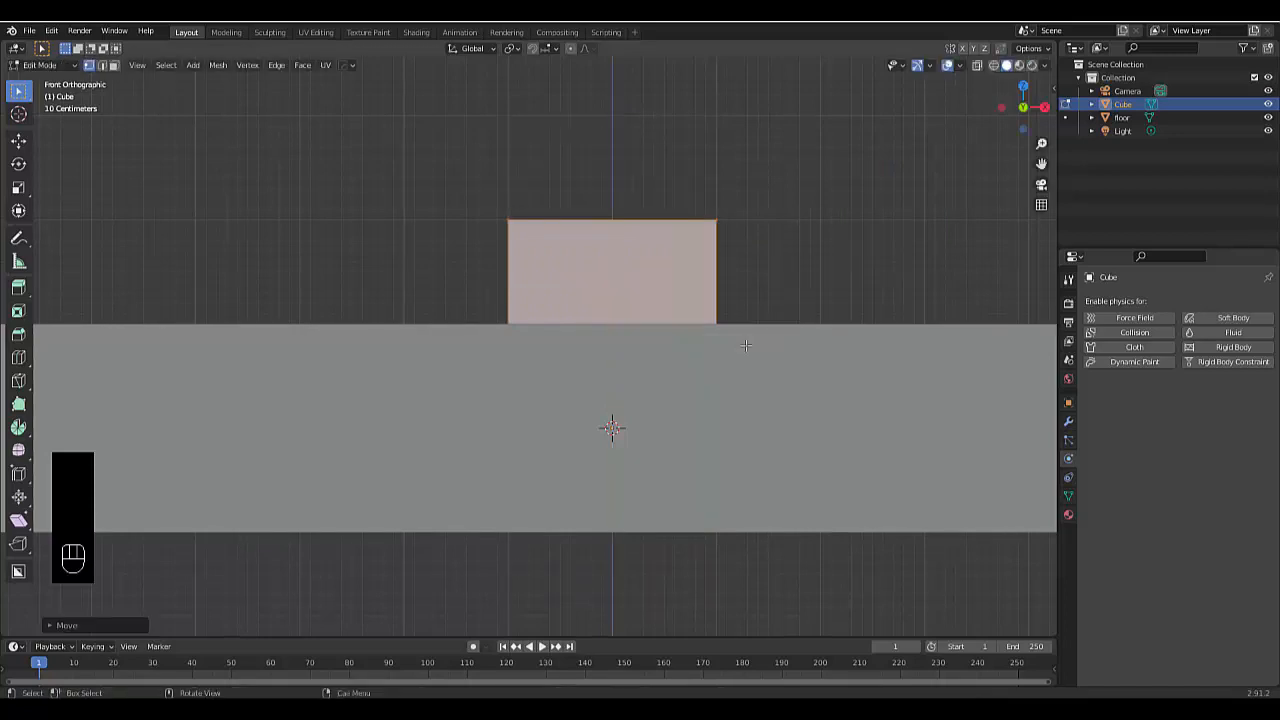
Move the cube object 1 m up along Z in Object Mode so it stands on the floor slab.
{"action": "key", "text": "Tab"}
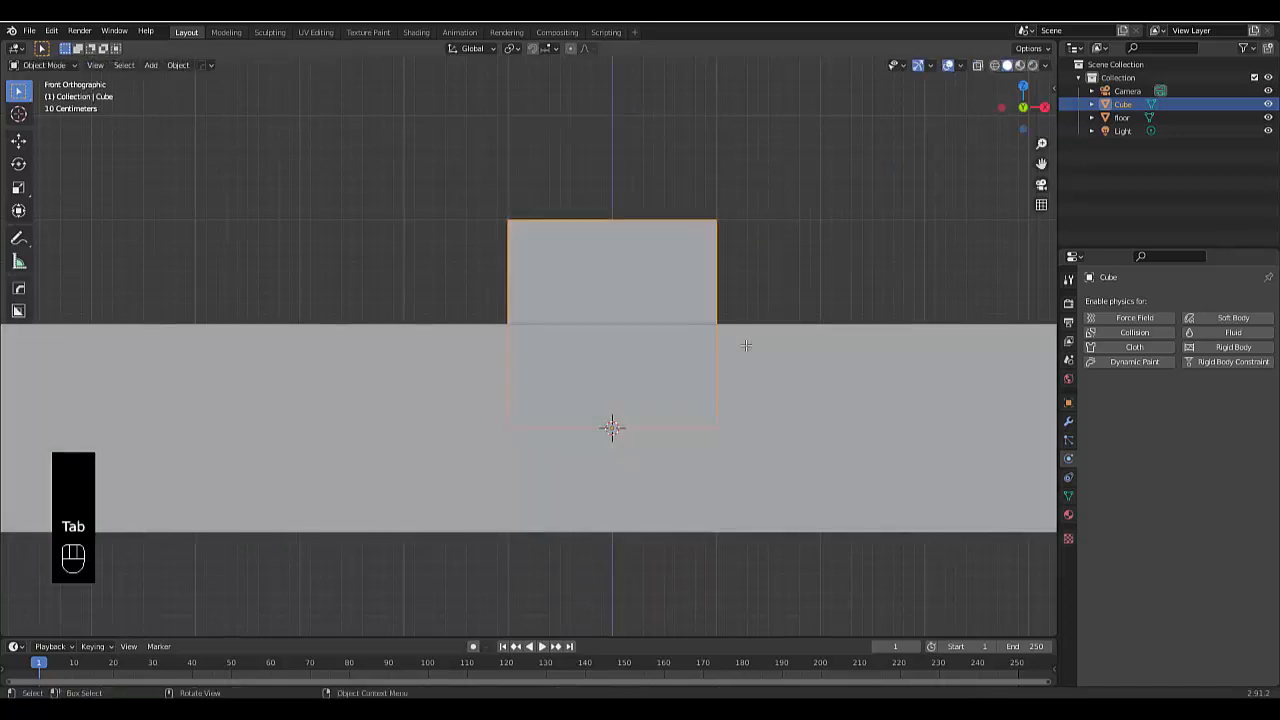
{"action": "type", "text": "gz"}
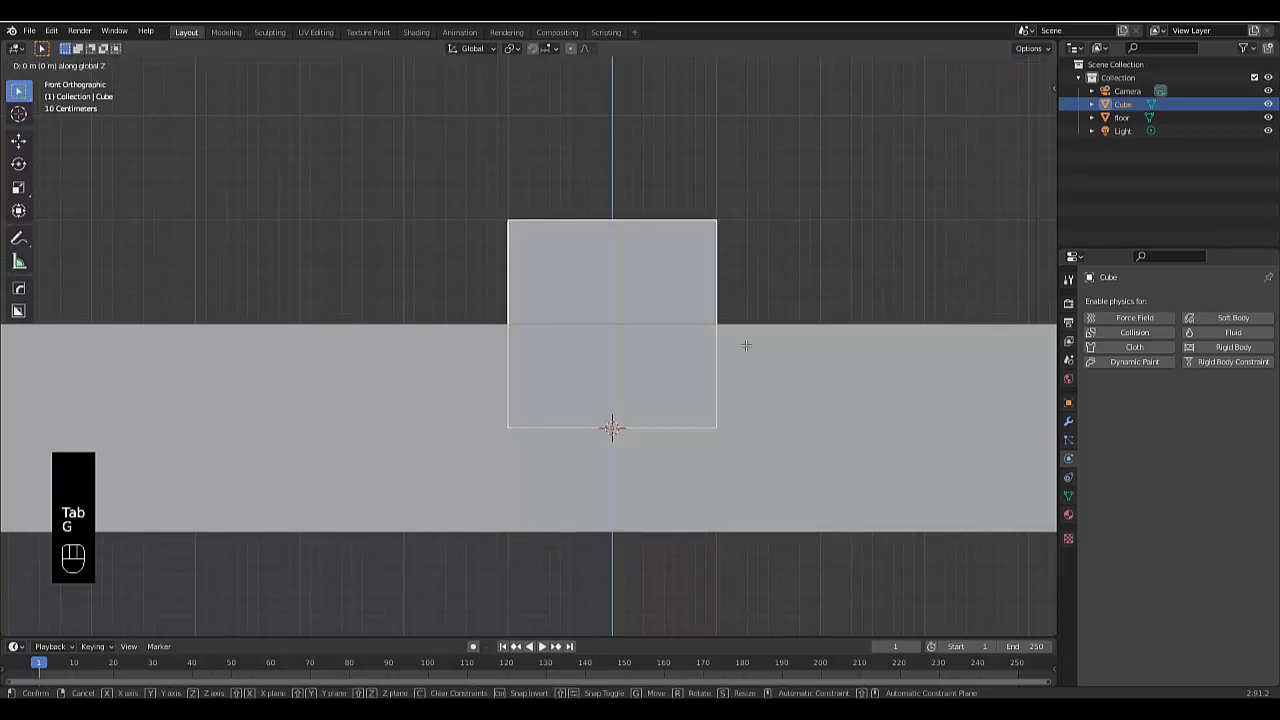
{"action": "type", "text": "1"}
{"action": "key", "text": "Return"}
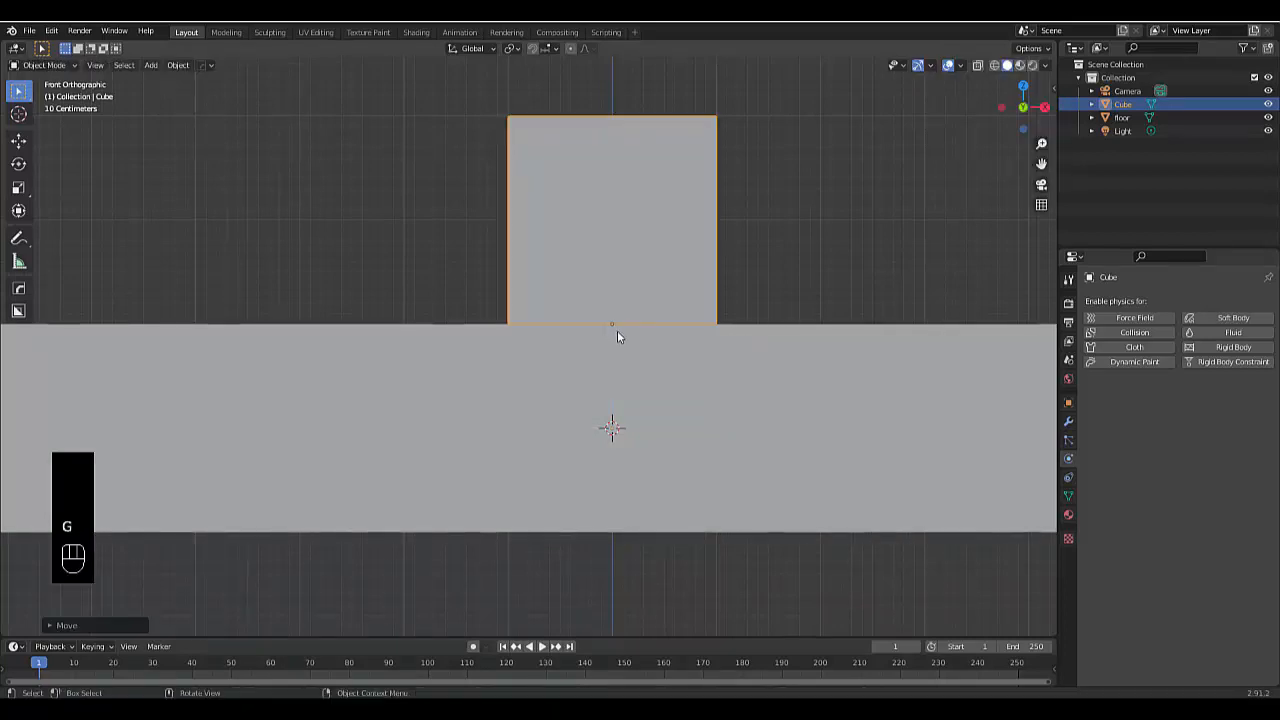
Scale the cube by about 6 in Y and Z, keeping its X thickness, to form an upright wall.
{"action": "middle_click_drag", "start_coordinate": [611, 346], "coordinate": [642, 490]}
{"action": "scroll", "coordinate": [641, 484], "scroll_direction": "down", "scroll_amount": 6}
{"action": "scroll", "coordinate": [816, 438], "scroll_direction": "up", "scroll_amount": 3}
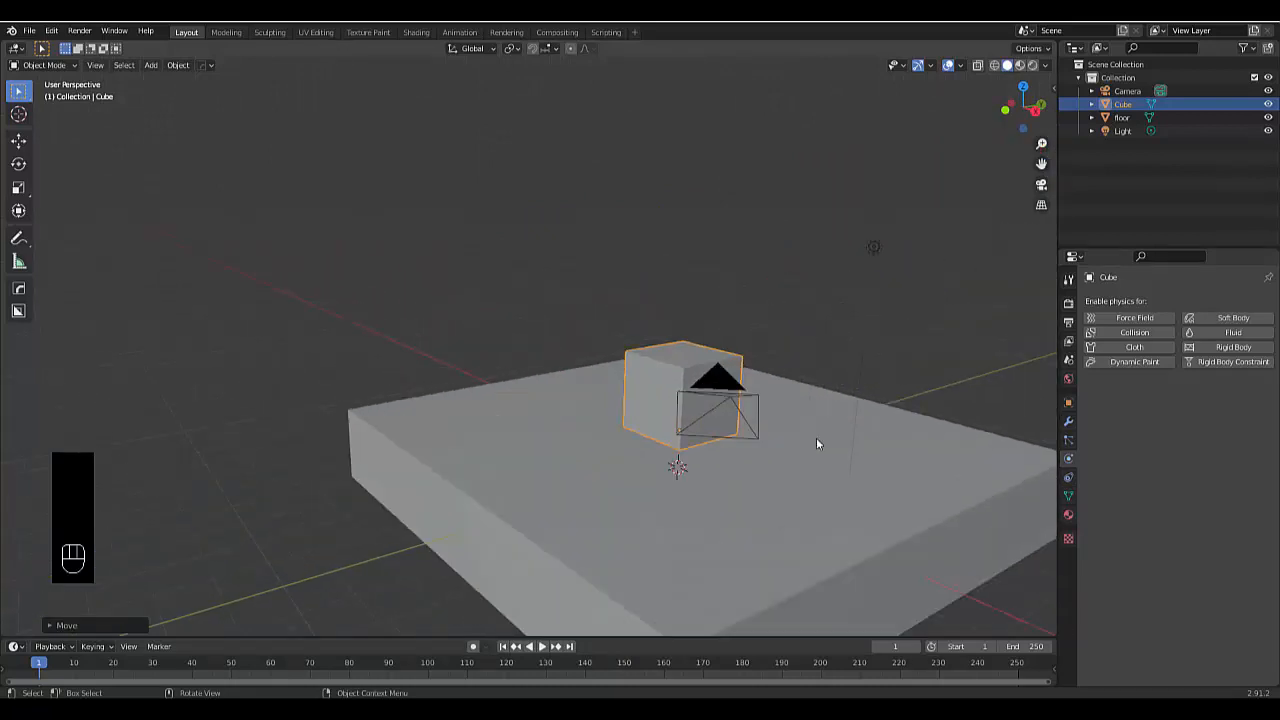
{"action": "key", "text": "s"}
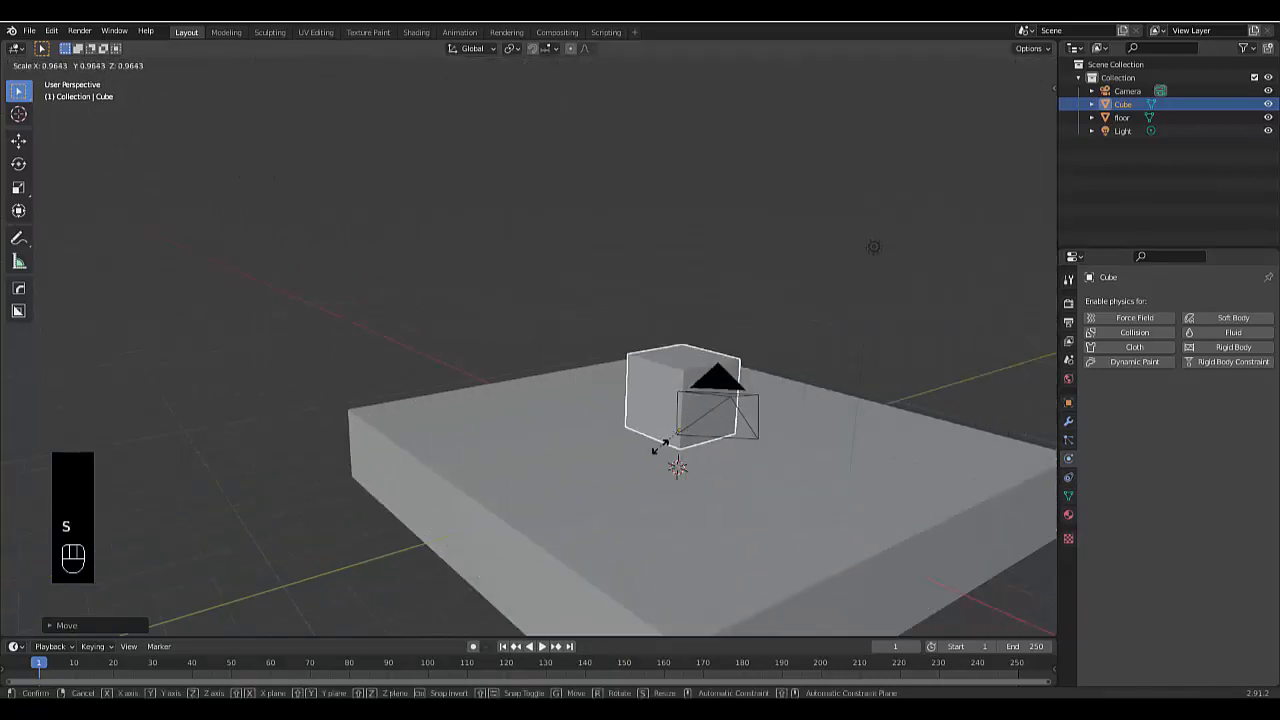
{"action": "left_click", "coordinate": [616, 494]}
{"action": "middle_click_drag", "start_coordinate": [616, 494], "coordinate": [523, 478]}
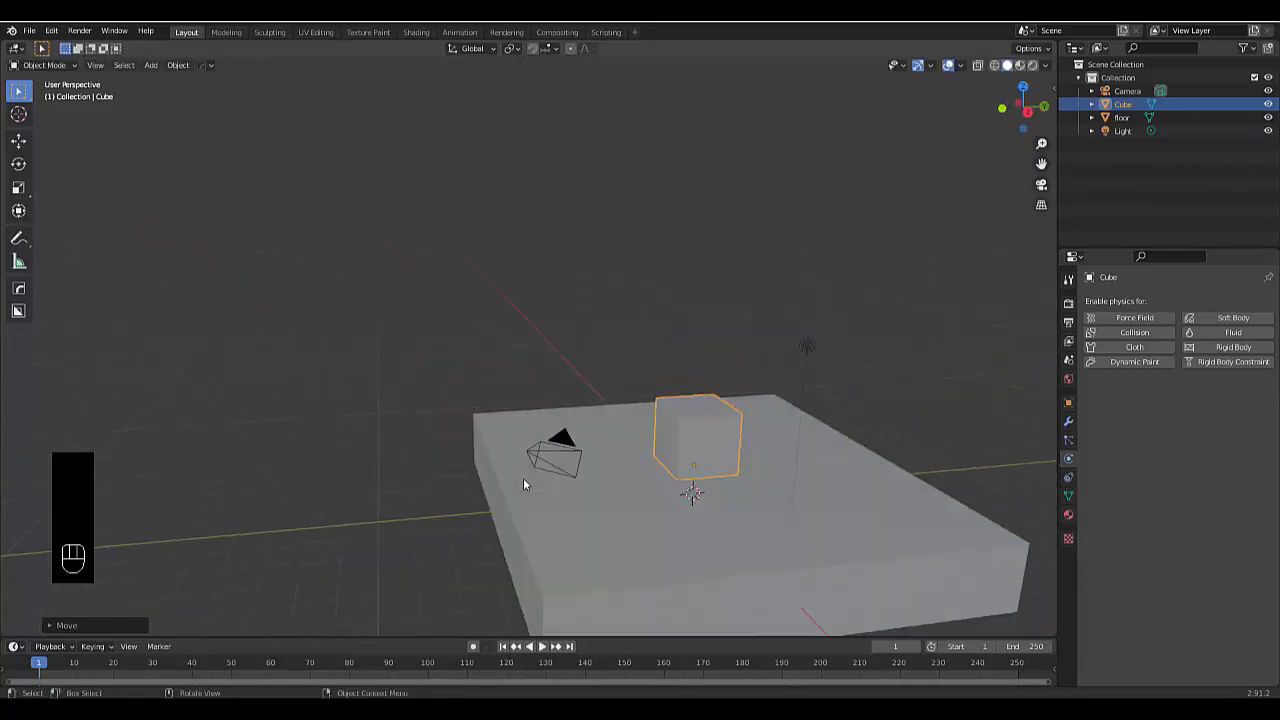
{"action": "key", "text": "s"}
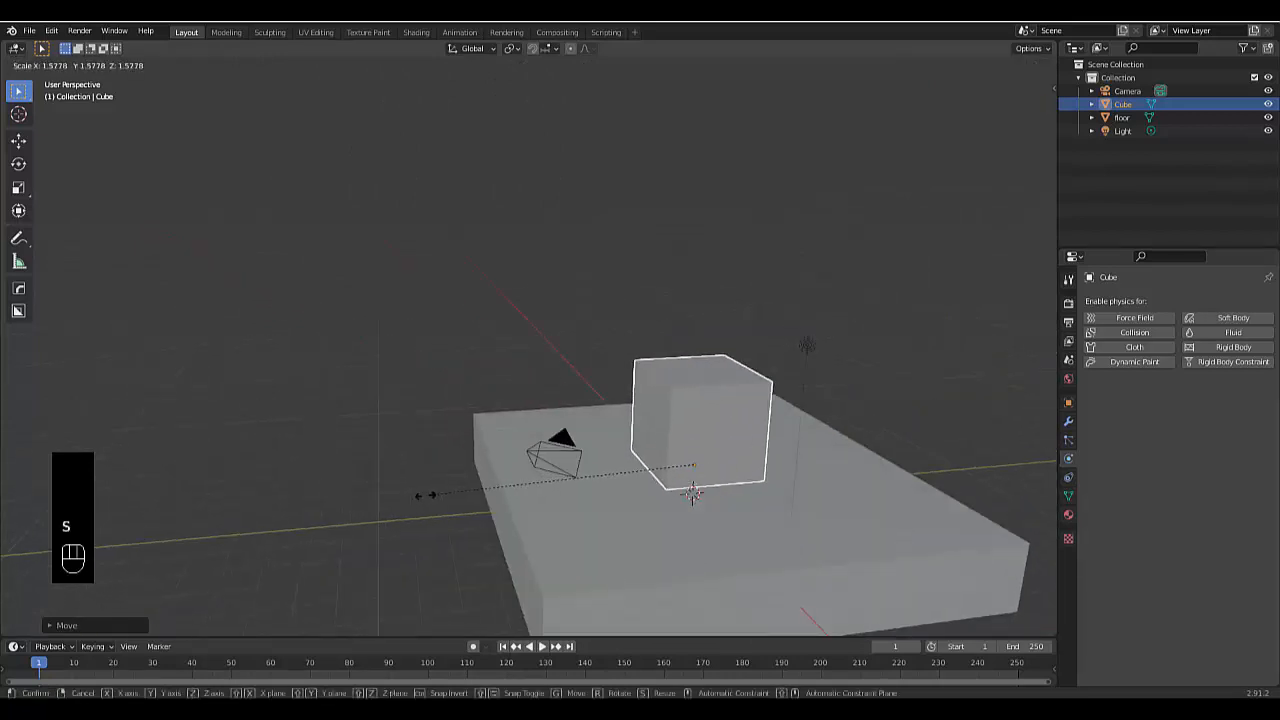
{"action": "key", "text": "shift+x"}
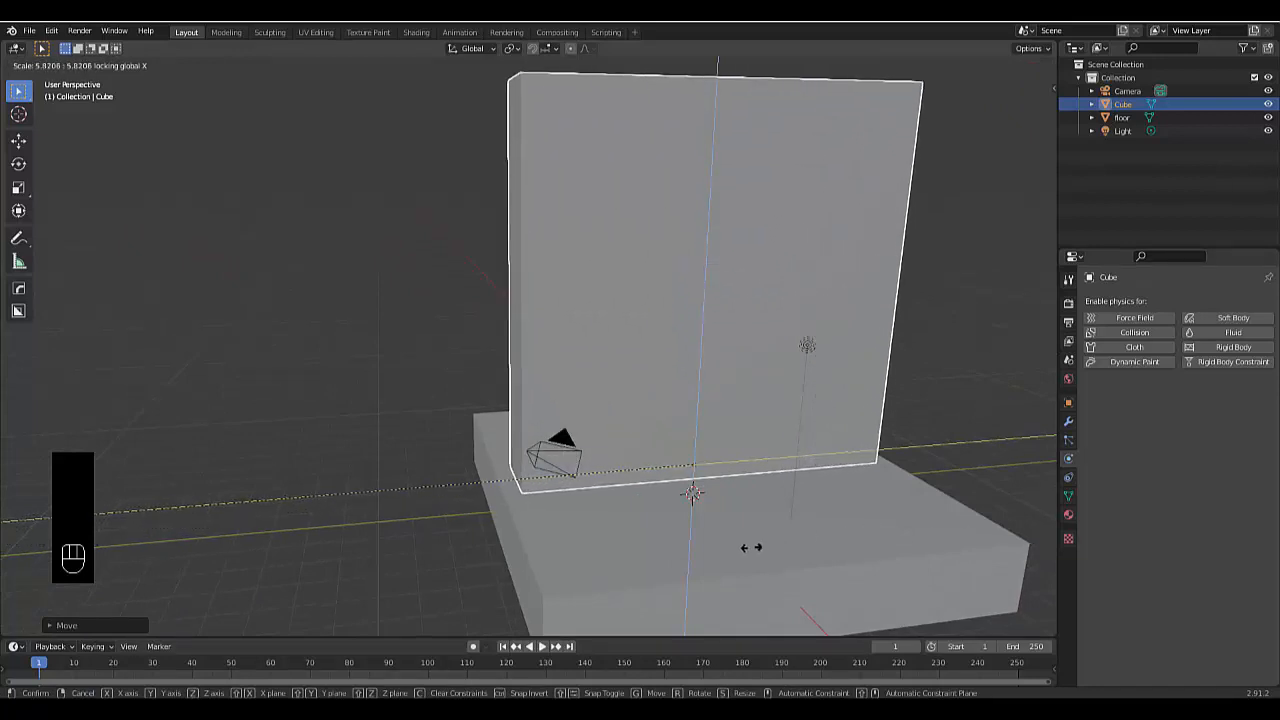
{"action": "left_click", "coordinate": [718, 563]}
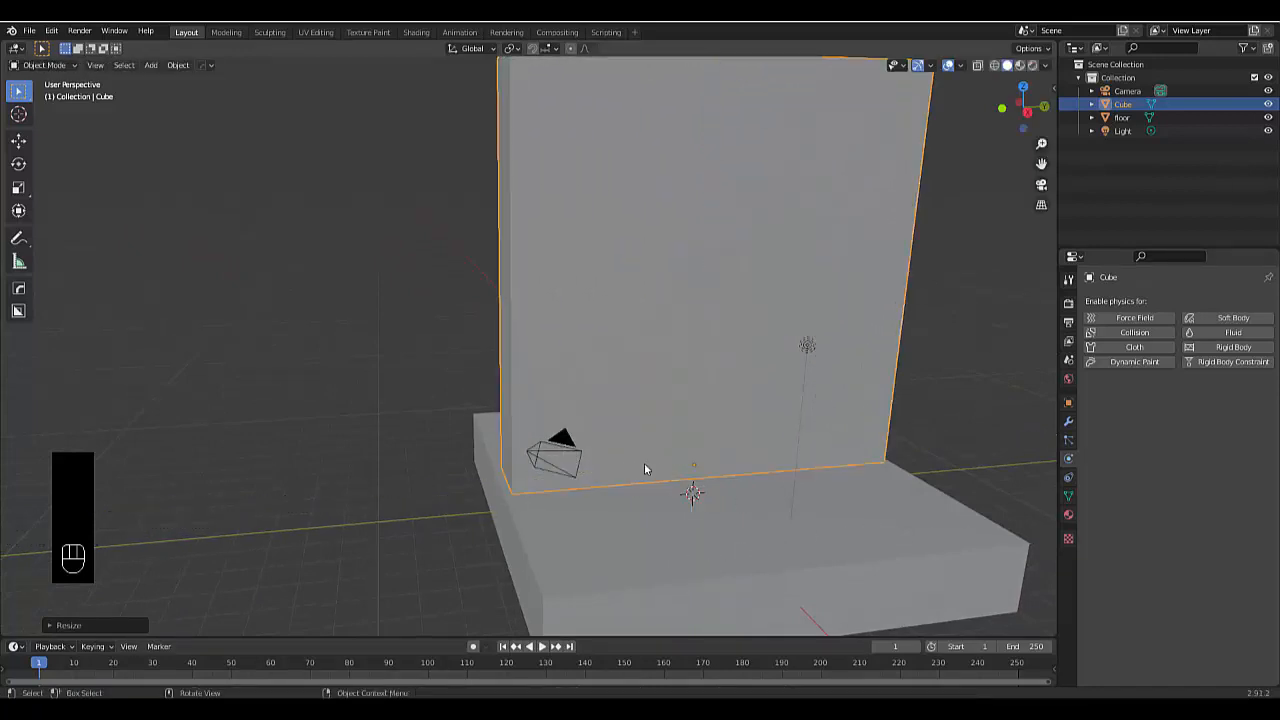
Scale the wall along X to about half its thickness.
{"action": "middle_click_drag", "start_coordinate": [644, 468], "coordinate": [760, 443]}
{"action": "key", "text": "s"}
{"action": "key", "text": "x"}
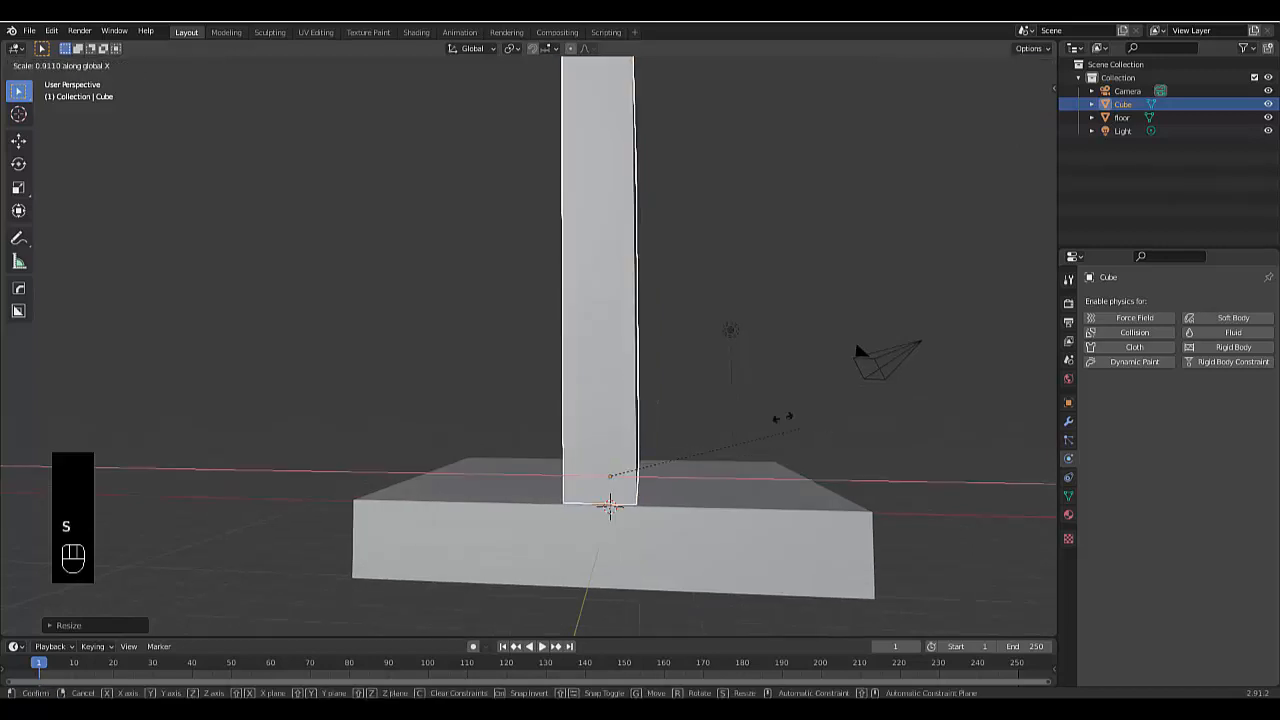
{"action": "left_click", "coordinate": [765, 441]}
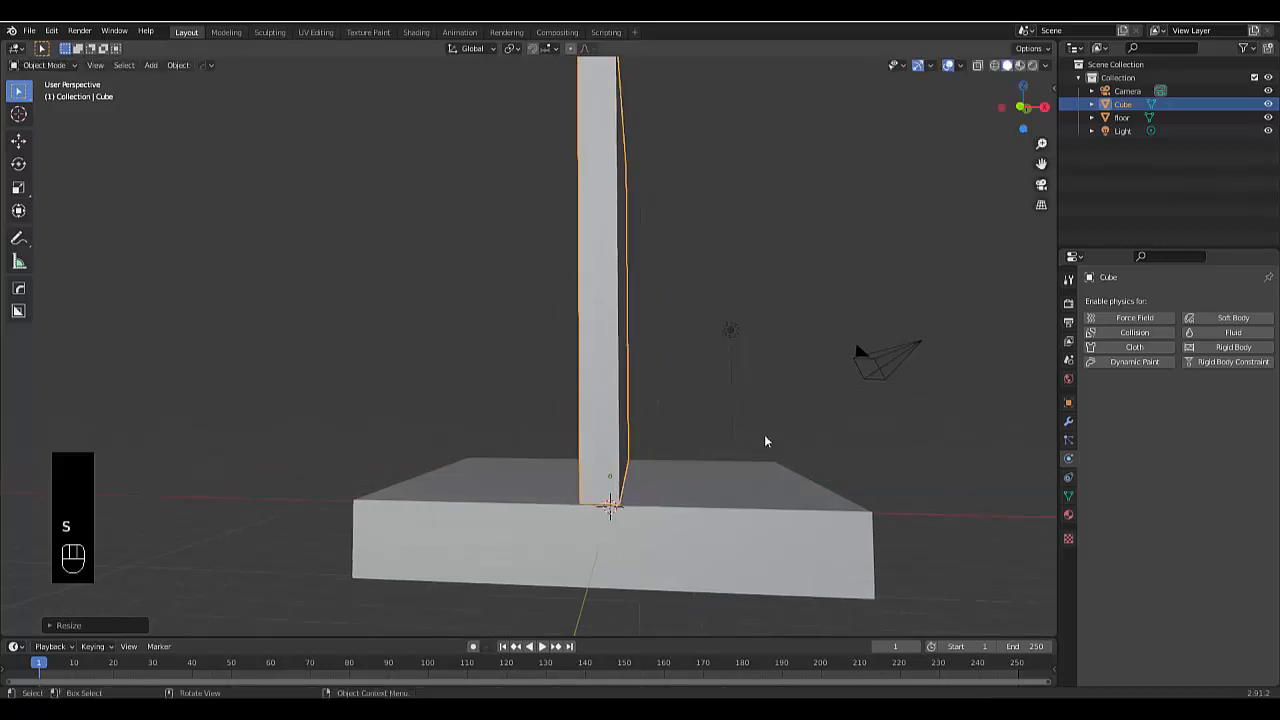
Show the wall in the right orthographic view and activate the Annotate tool with Surface placement.
{"action": "middle_click_drag", "start_coordinate": [765, 441], "coordinate": [675, 343]}
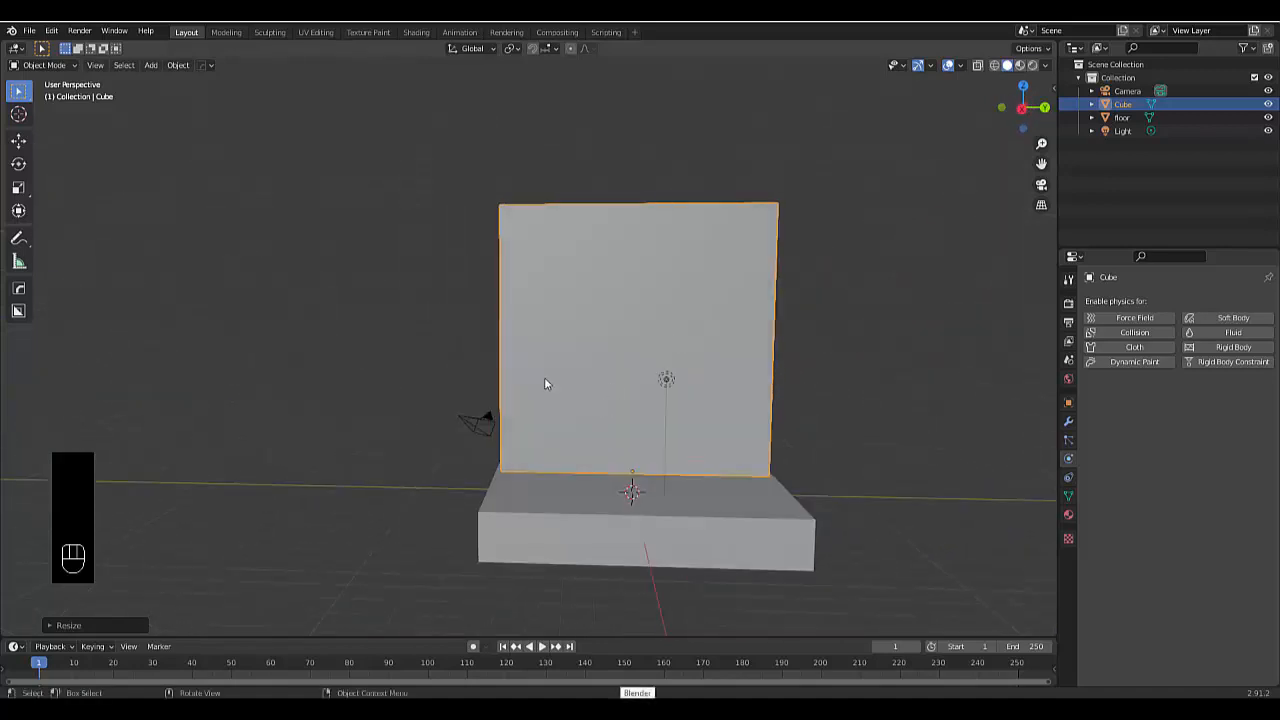
{"action": "key", "text": "KP_3"}
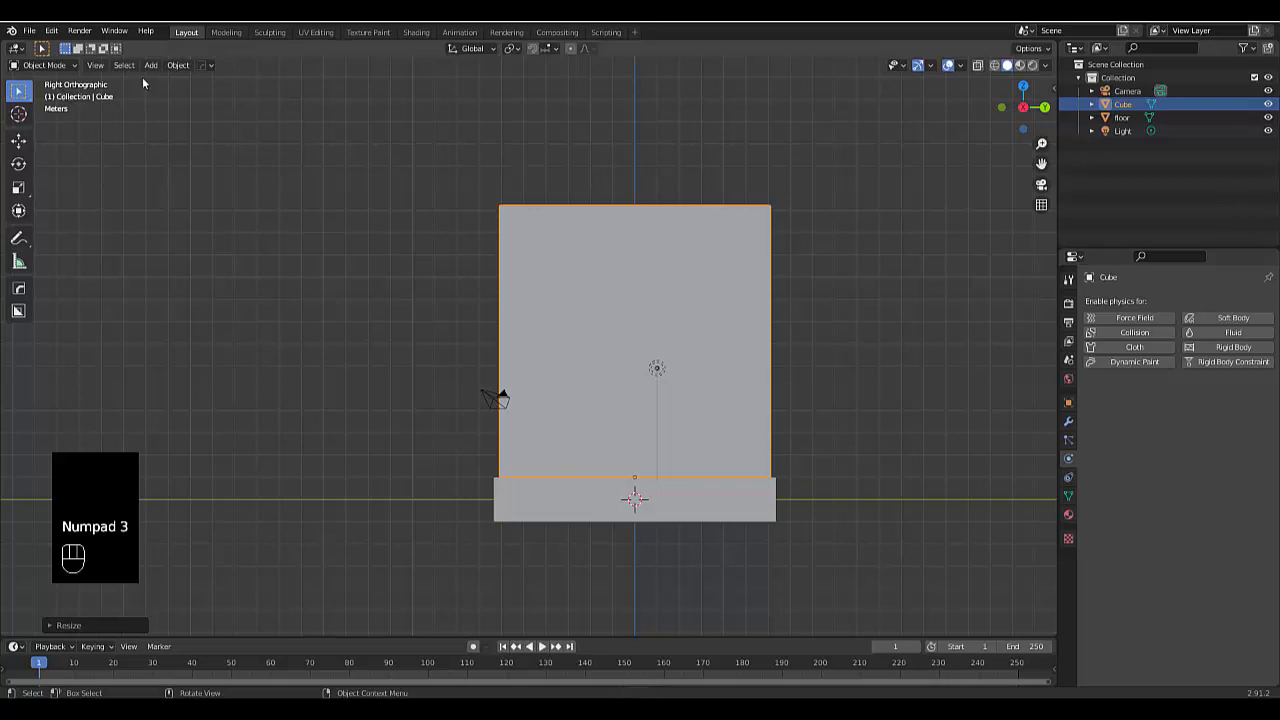
{"action": "left_click", "coordinate": [20, 237]}
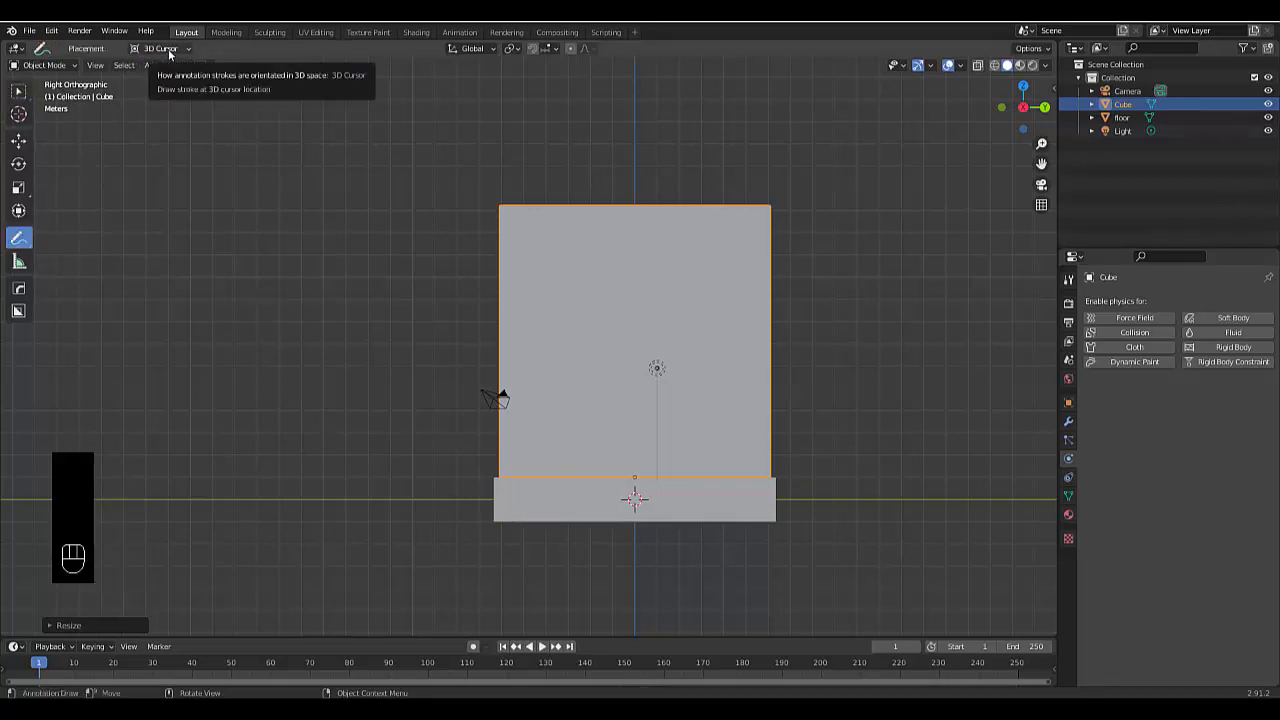
{"action": "left_click", "coordinate": [169, 54]}
{"action": "left_click", "coordinate": [203, 97]}
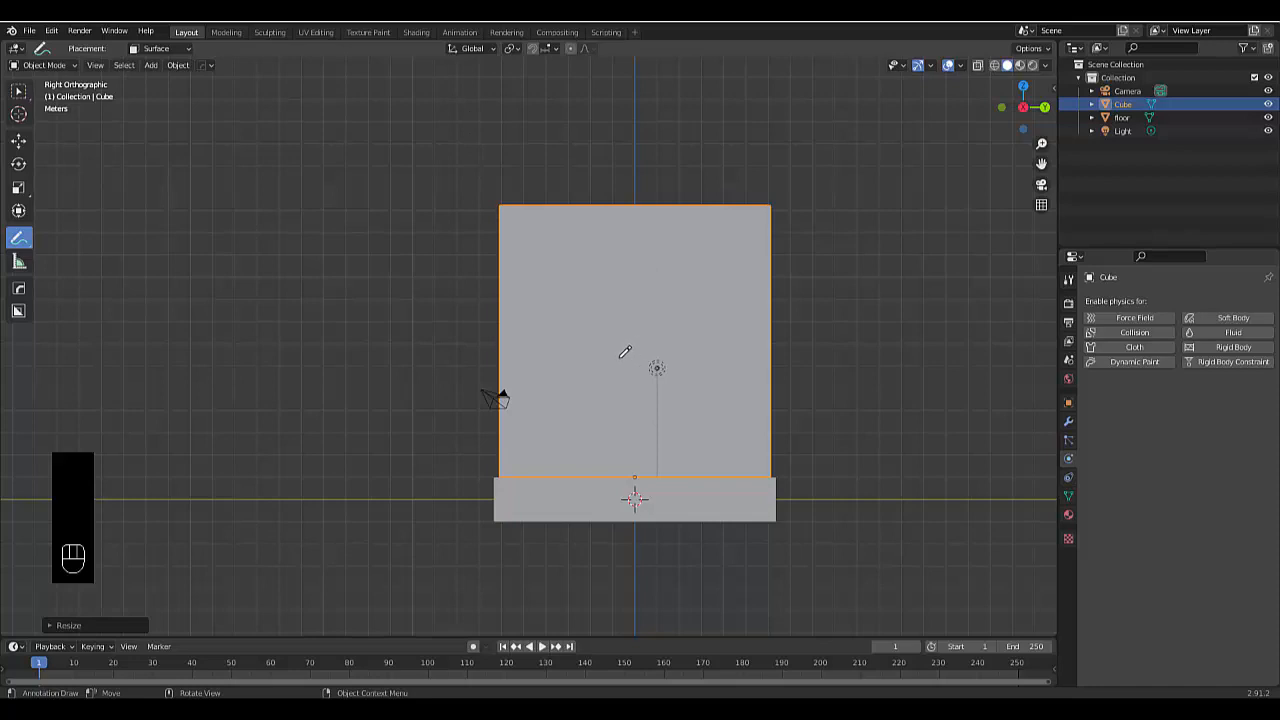
Scribble annotation patches on the wall's centre and upper-left corner, then return to the selection tool.
{"action": "mouse_move", "coordinate": [633, 340]}
{"action": "left_mouse_down"}
{"action": "mouse_move", "coordinate": [627, 389]}
{"action": "mouse_move", "coordinate": [658, 346]}
{"action": "mouse_move", "coordinate": [638, 374]}
{"action": "mouse_move", "coordinate": [620, 349]}
{"action": "mouse_move", "coordinate": [644, 360]}
{"action": "mouse_move", "coordinate": [624, 340]}
{"action": "mouse_move", "coordinate": [658, 364]}
{"action": "mouse_move", "coordinate": [642, 385]}
{"action": "mouse_move", "coordinate": [617, 370]}
{"action": "mouse_move", "coordinate": [656, 347]}
{"action": "mouse_move", "coordinate": [644, 347]}
{"action": "mouse_move", "coordinate": [660, 387]}
{"action": "mouse_move", "coordinate": [630, 378]}
{"action": "mouse_move", "coordinate": [650, 364]}
{"action": "mouse_move", "coordinate": [650, 330]}
{"action": "mouse_move", "coordinate": [609, 340]}
{"action": "mouse_move", "coordinate": [614, 384]}
{"action": "mouse_move", "coordinate": [662, 374]}
{"action": "left_mouse_up"}
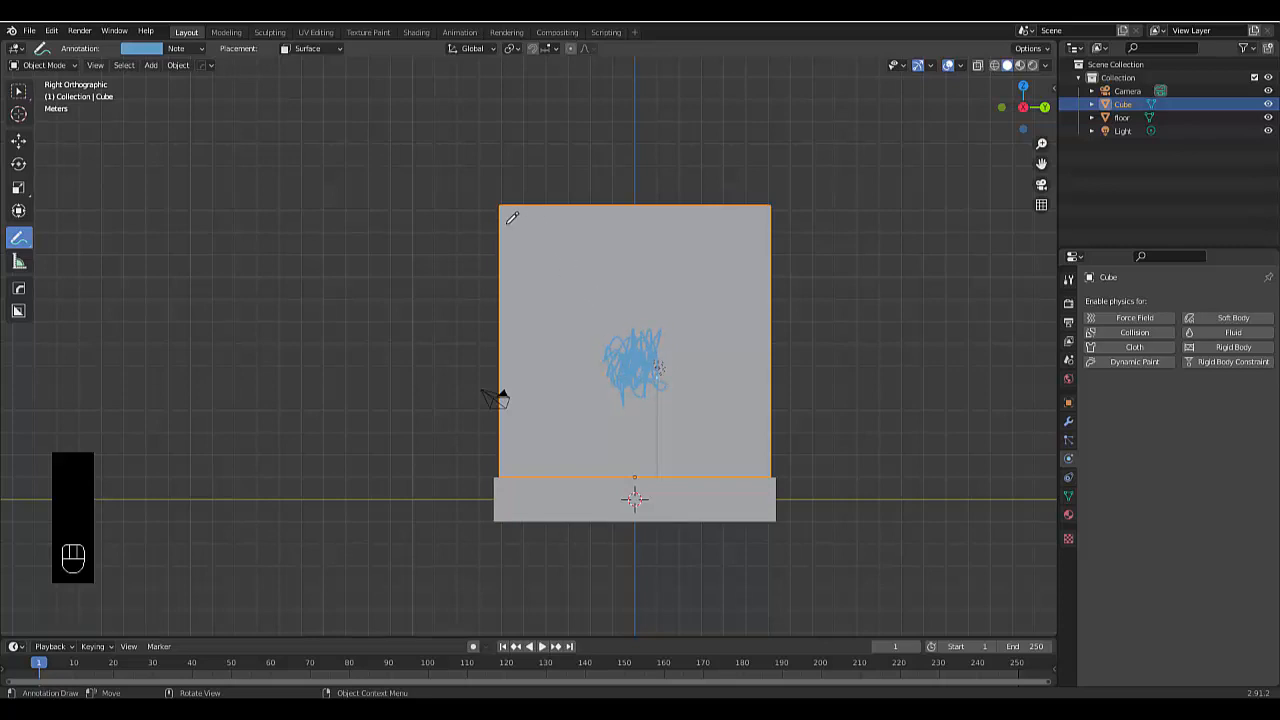
{"action": "mouse_move", "coordinate": [523, 211]}
{"action": "left_mouse_down"}
{"action": "mouse_move", "coordinate": [505, 236]}
{"action": "mouse_move", "coordinate": [521, 225]}
{"action": "mouse_move", "coordinate": [527, 247]}
{"action": "mouse_move", "coordinate": [543, 243]}
{"action": "mouse_move", "coordinate": [518, 200]}
{"action": "mouse_move", "coordinate": [508, 228]}
{"action": "mouse_move", "coordinate": [515, 212]}
{"action": "mouse_move", "coordinate": [538, 216]}
{"action": "mouse_move", "coordinate": [525, 210]}
{"action": "mouse_move", "coordinate": [522, 230]}
{"action": "left_mouse_up"}
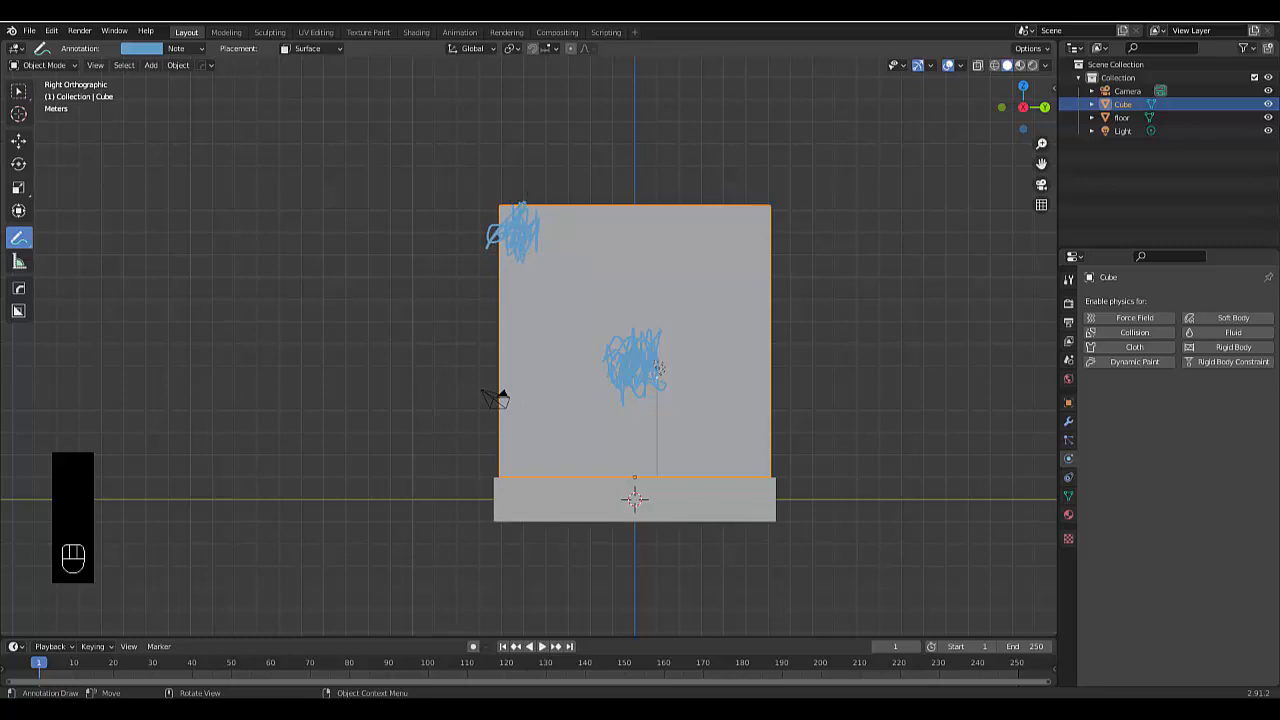
{"action": "left_click", "coordinate": [19, 94]}
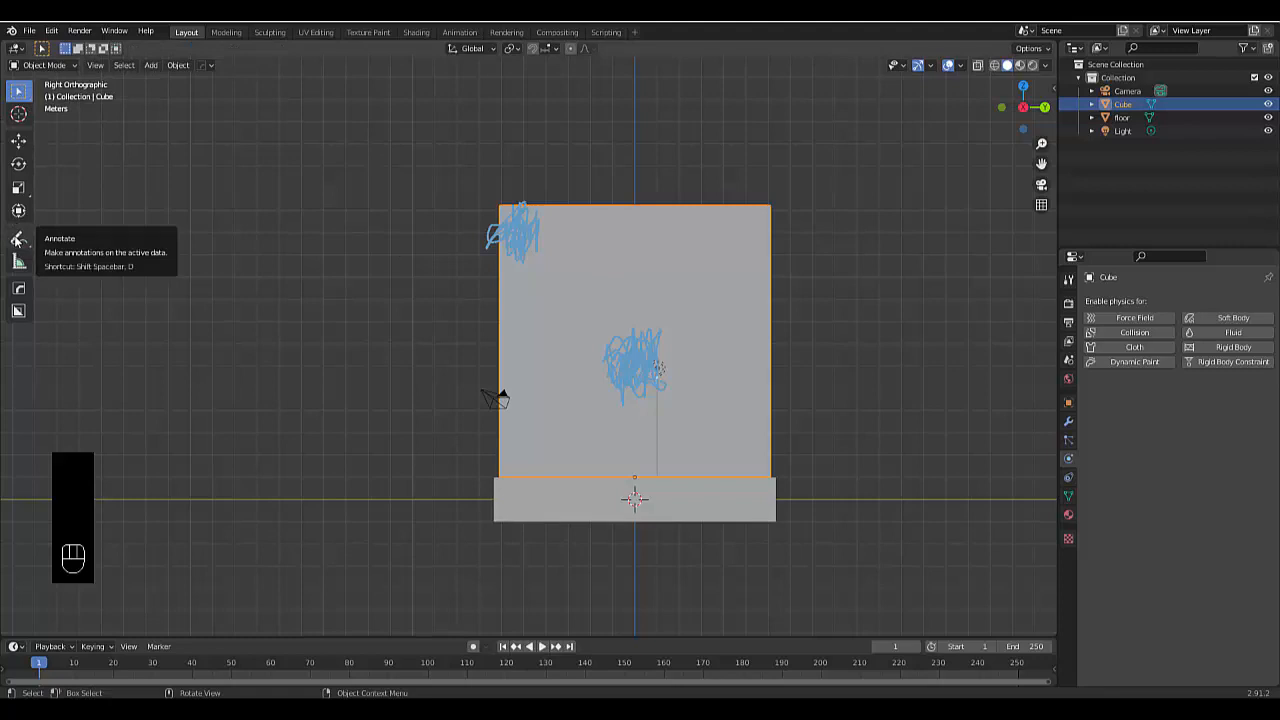
Check the add-on preferences for Cell Fracture by searching for "cell", and close the preferences.
{"action": "left_click", "coordinate": [51, 31]}
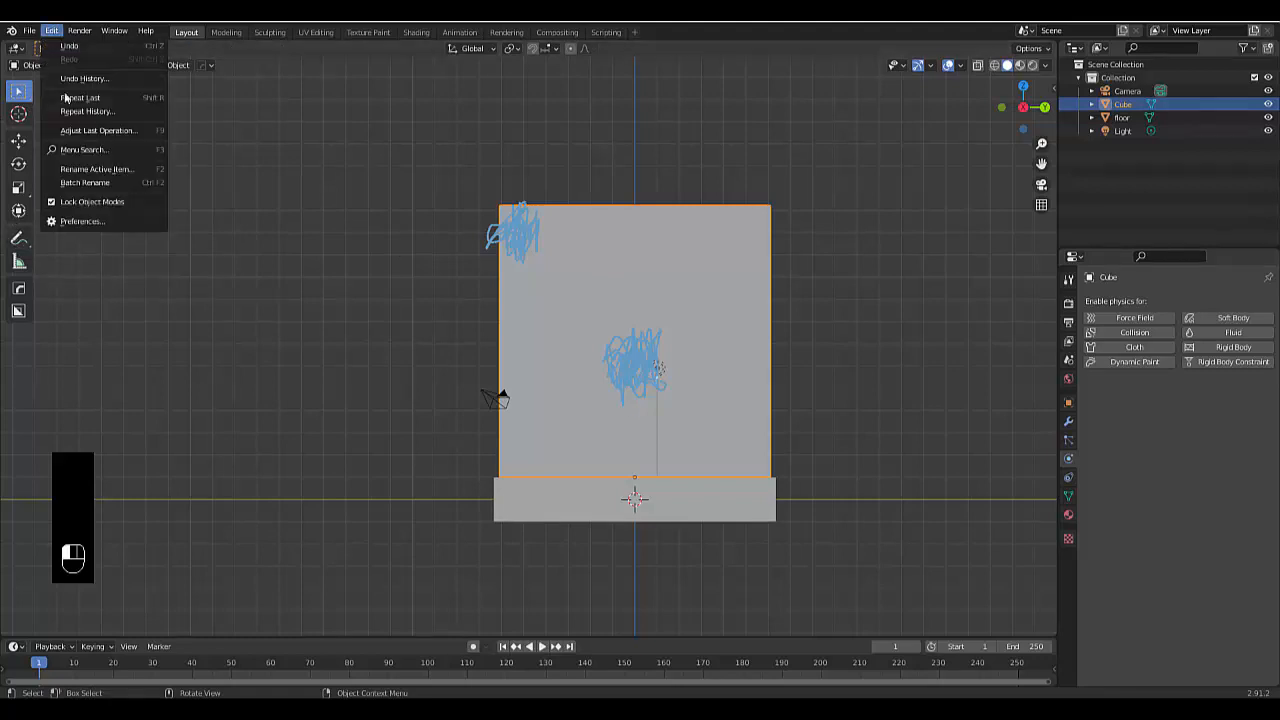
{"action": "left_click", "coordinate": [95, 224]}
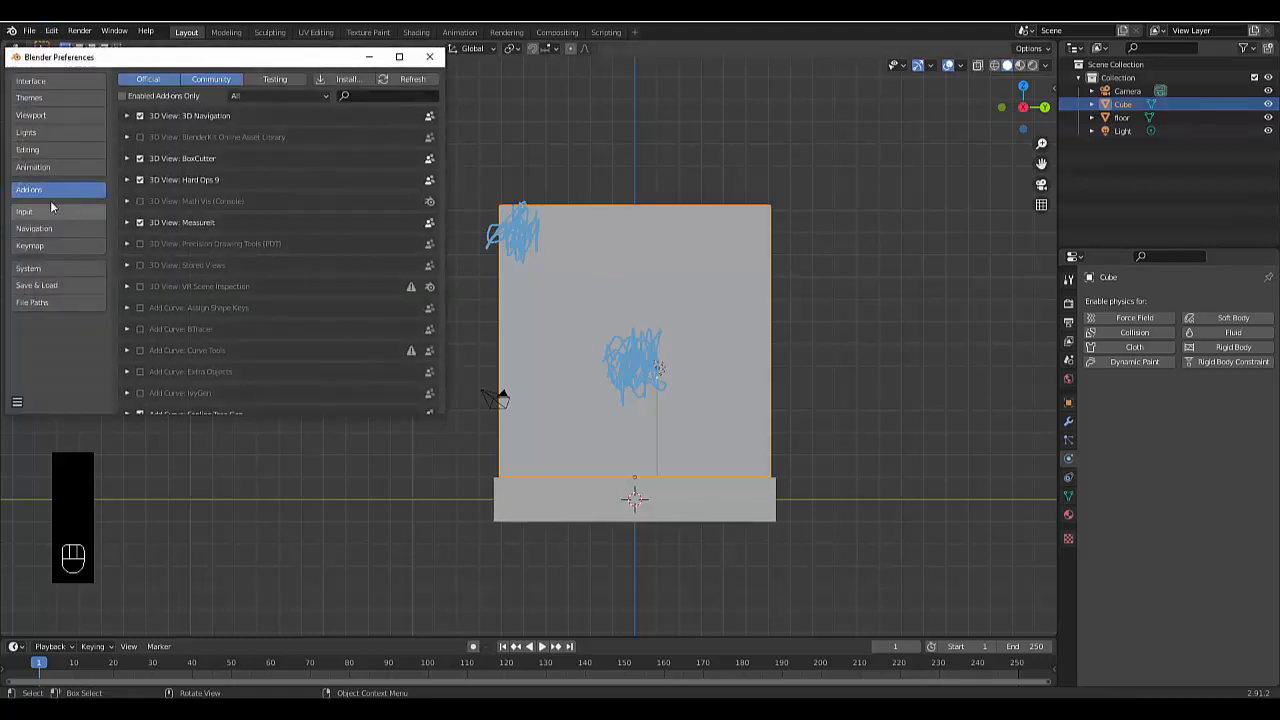
{"action": "left_click", "coordinate": [388, 97]}
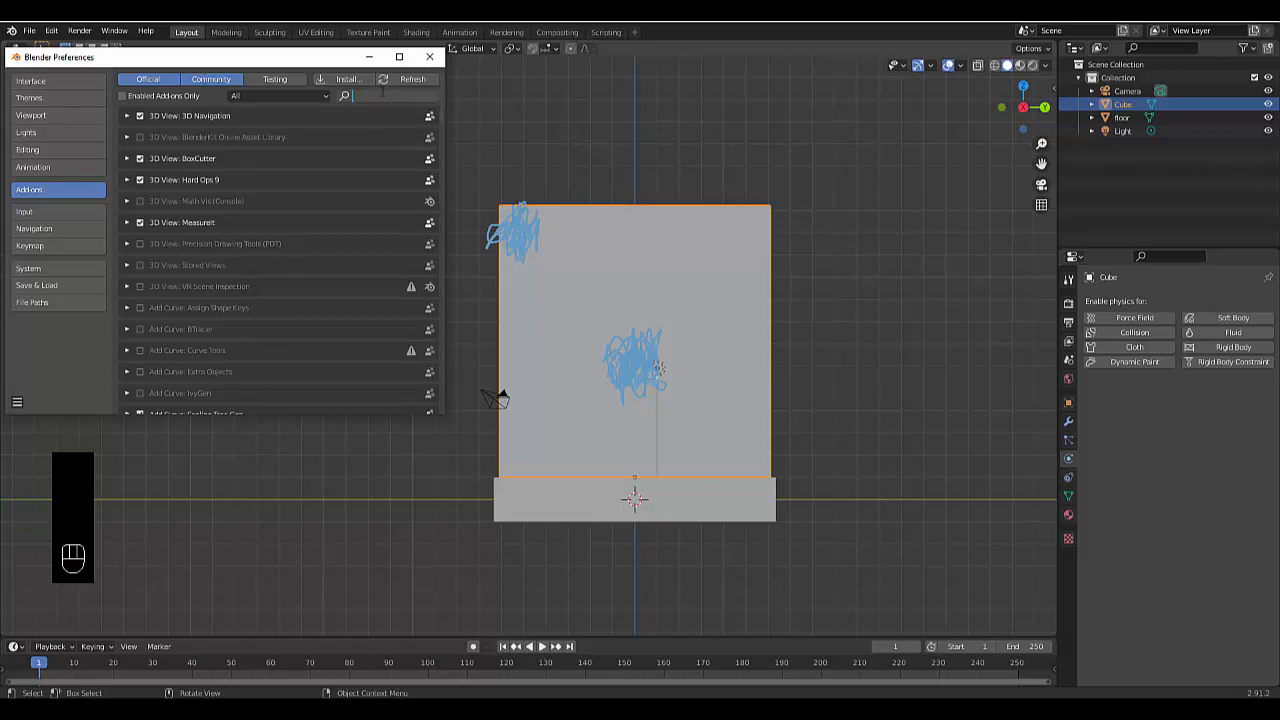
{"action": "type", "text": "cell"}
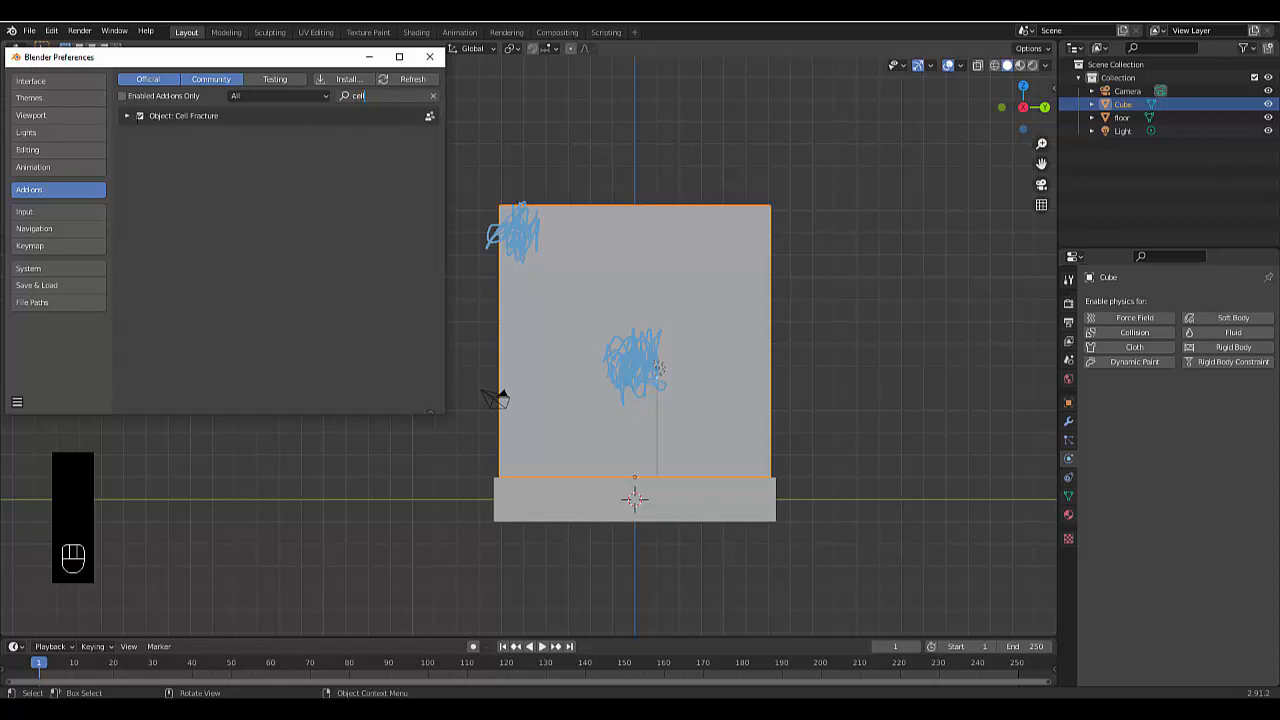
{"action": "left_click", "coordinate": [430, 57]}
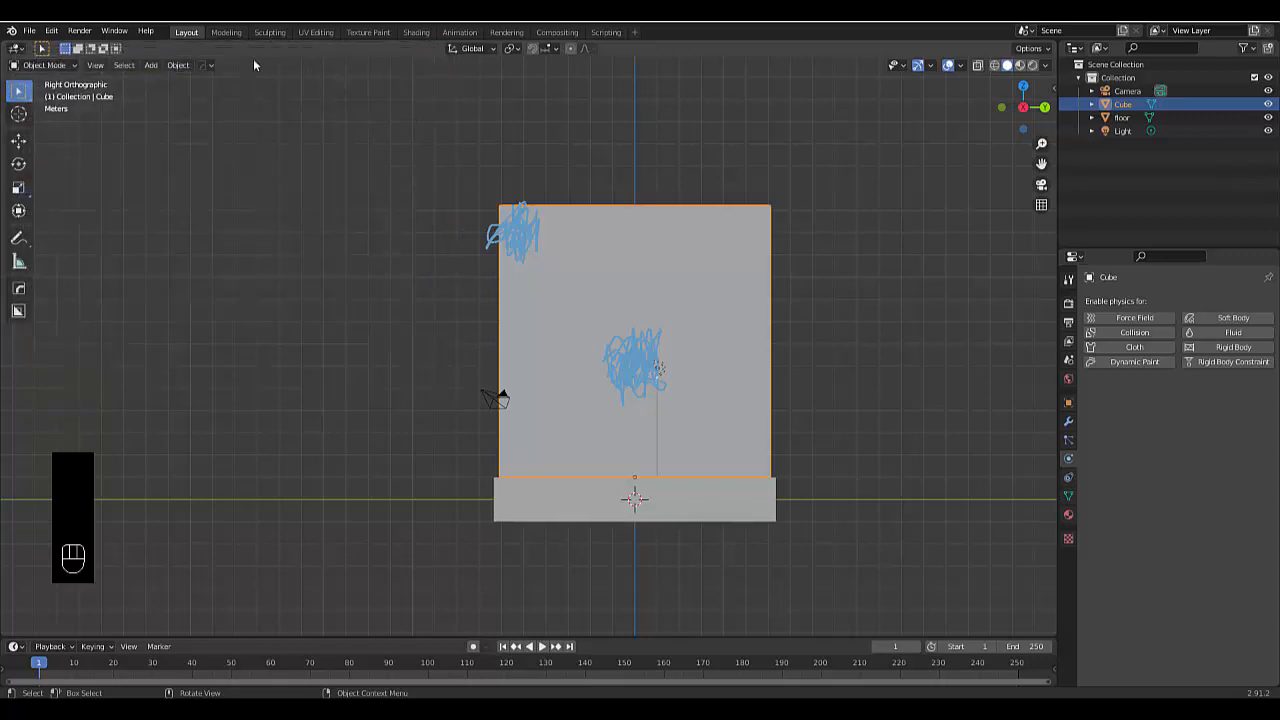
Rename the Cube object to "wall".
{"action": "left_click", "coordinate": [177, 66]}
{"action": "double_click", "coordinate": [1123, 104]}
{"action": "type", "text": "wall"}
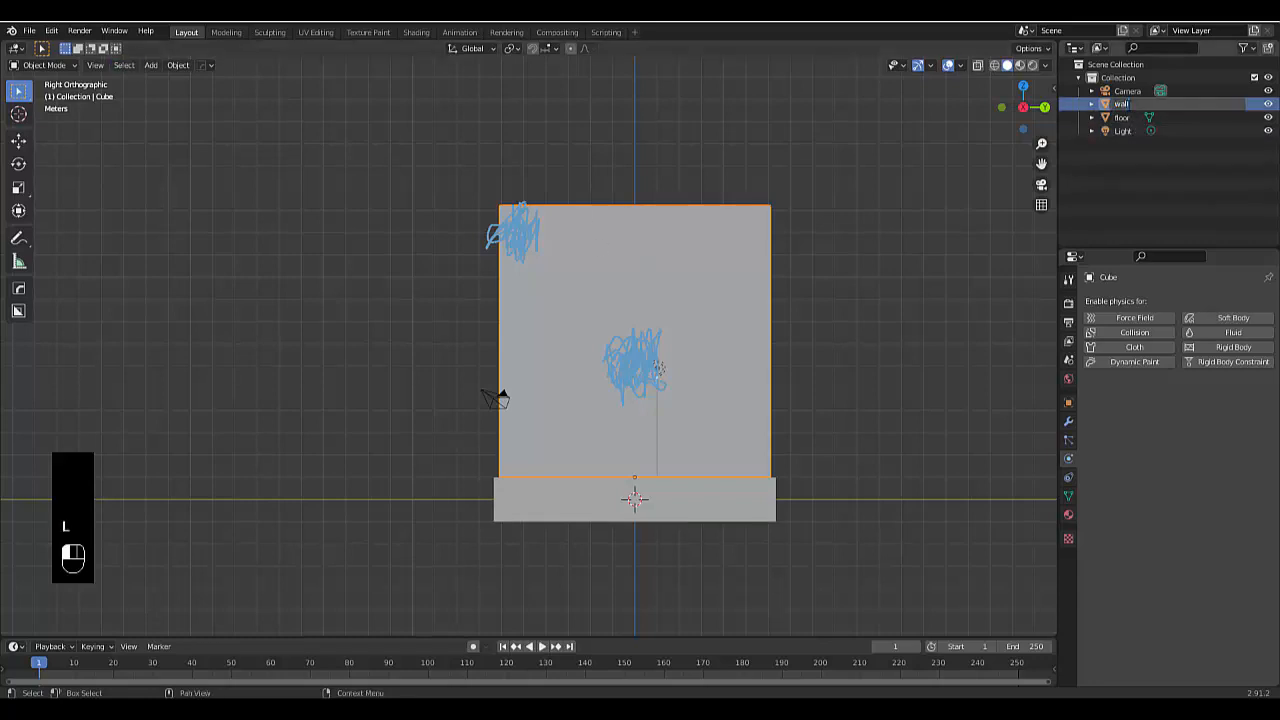
{"action": "key", "text": "Return"}
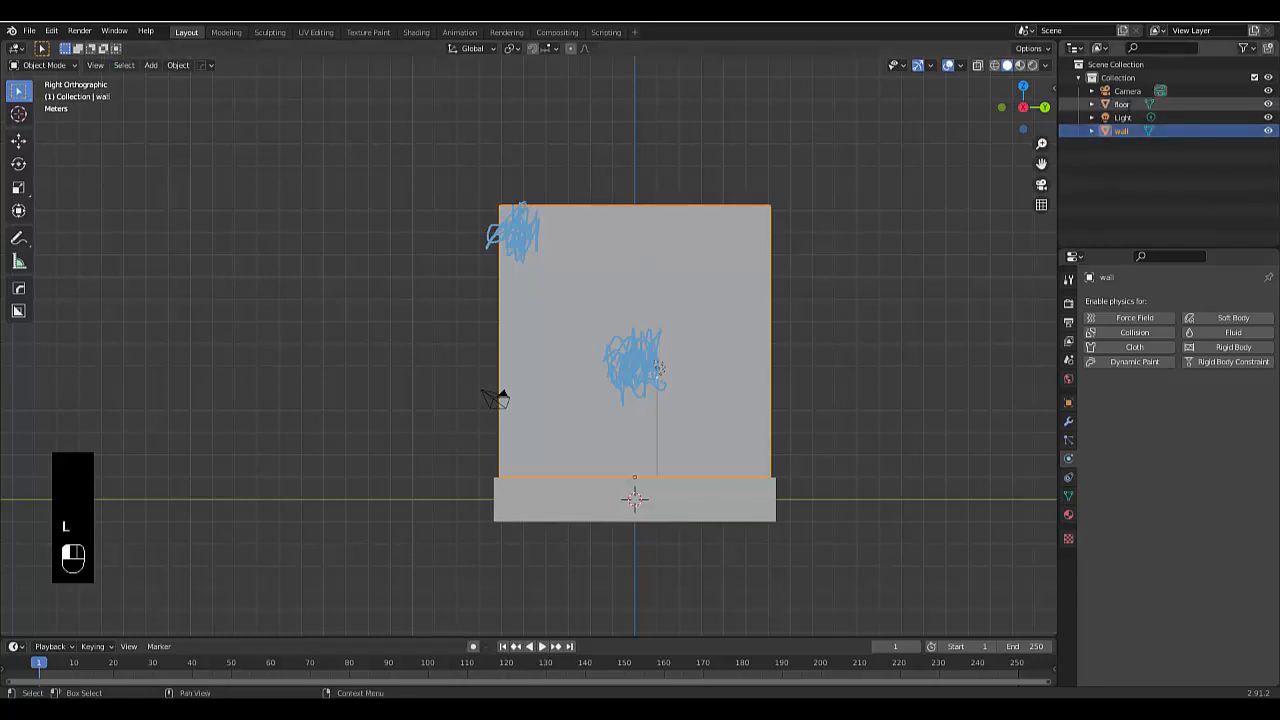
Start Cell Fracture on the wall with Annotation Pencil as the only point source.
{"action": "left_click", "coordinate": [178, 65]}
{"action": "mouse_move", "coordinate": [216, 396]}
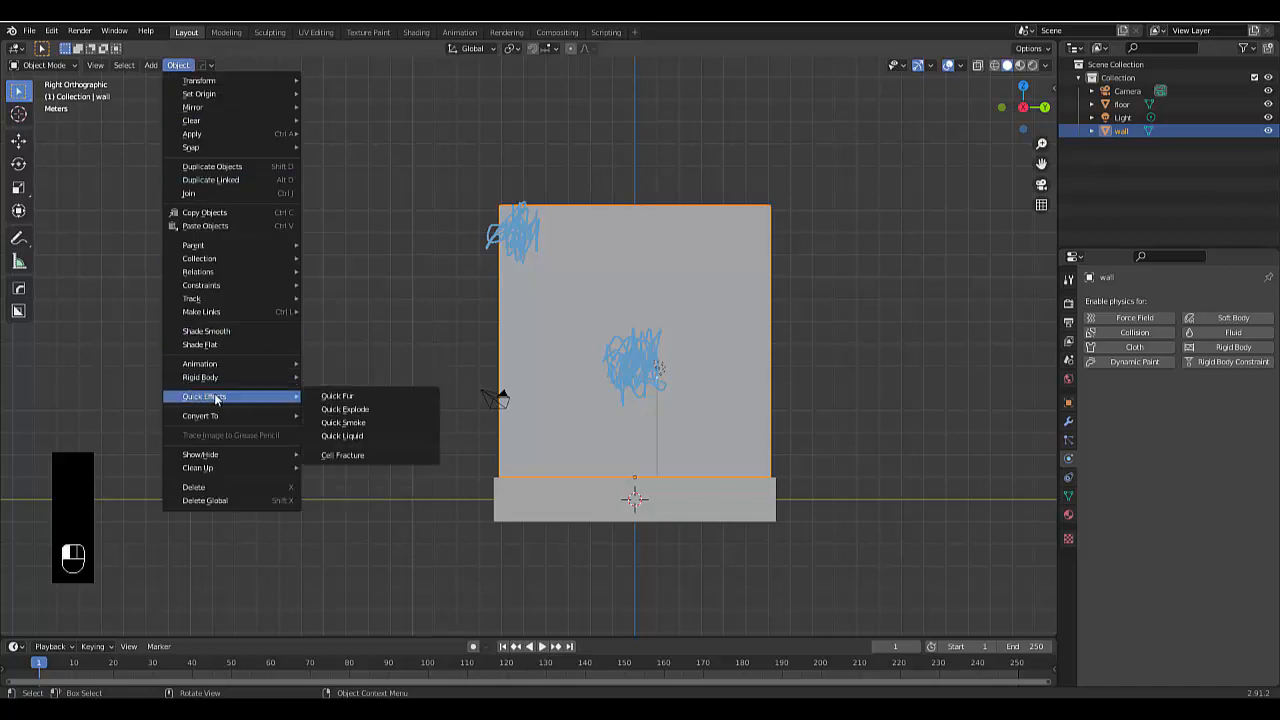
{"action": "left_click", "coordinate": [368, 456]}
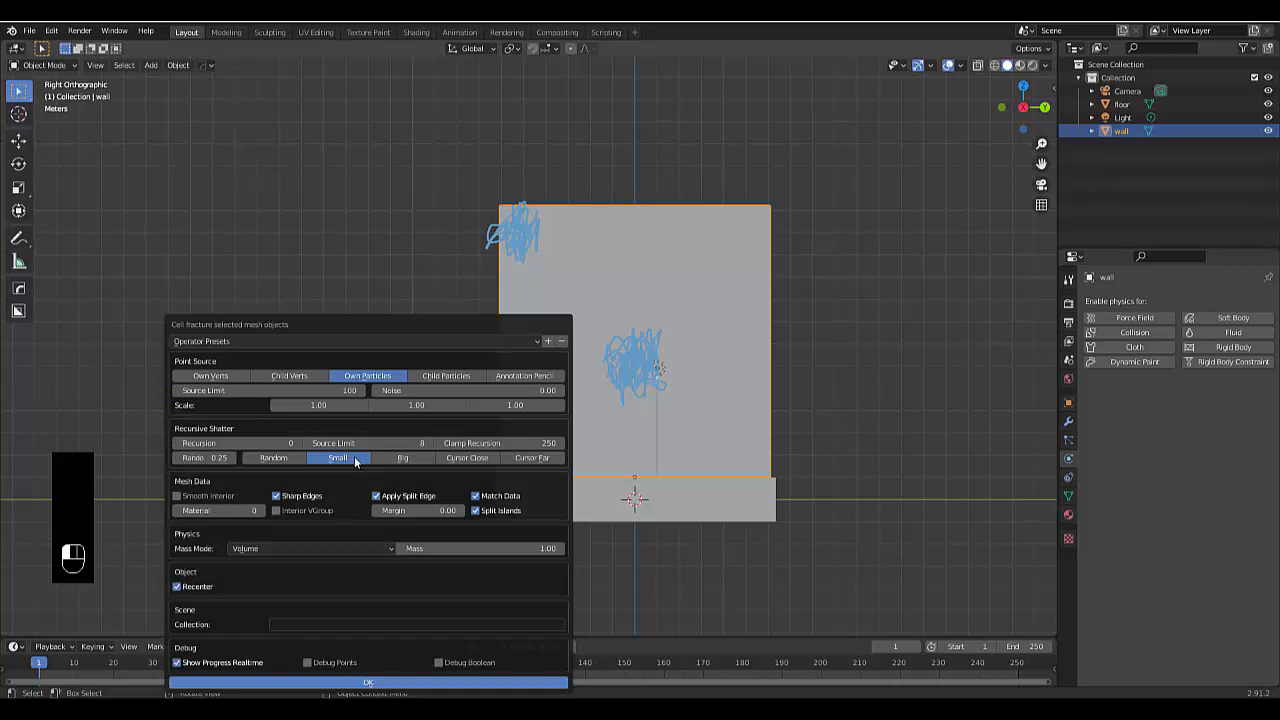
{"action": "left_click", "coordinate": [519, 376]}
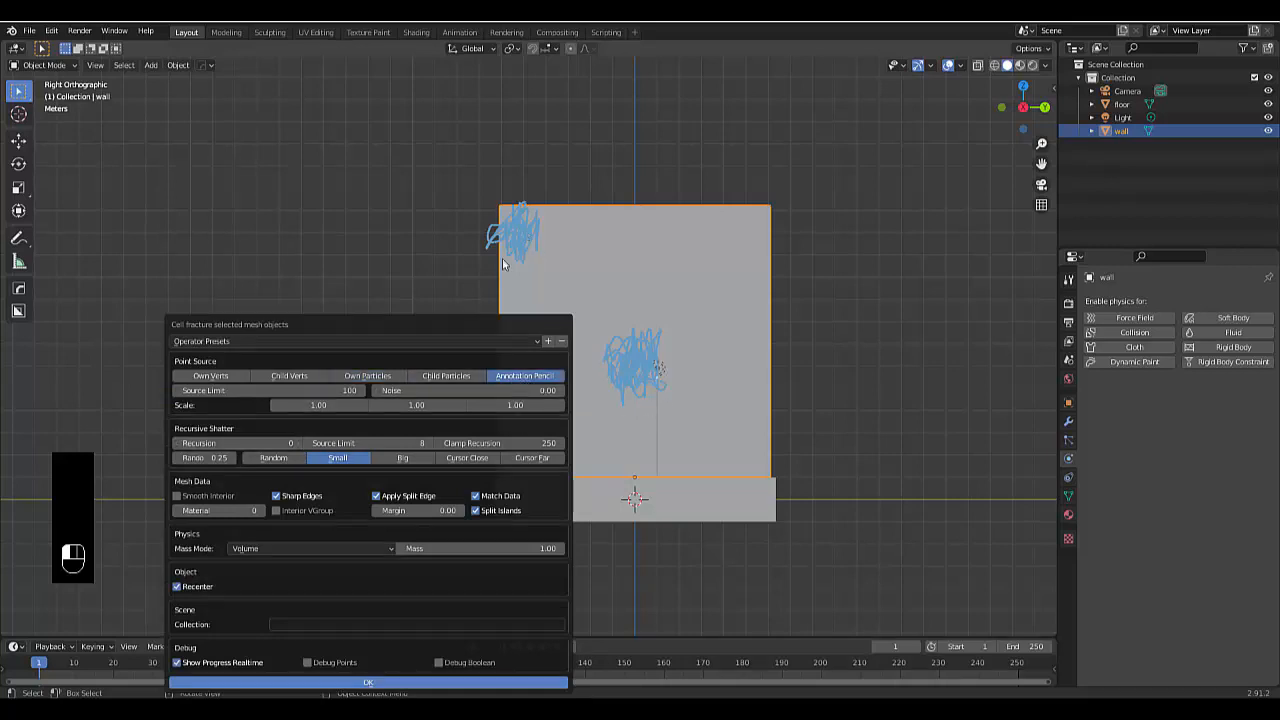
Set the fracture's point source limit to 200, noise to 0.20 and recursion to 3.
{"action": "left_click", "coordinate": [307, 391]}
{"action": "type", "text": "200"}
{"action": "key", "text": "Tab"}
{"action": "type", "text": "0.2"}
{"action": "key", "text": "Return"}
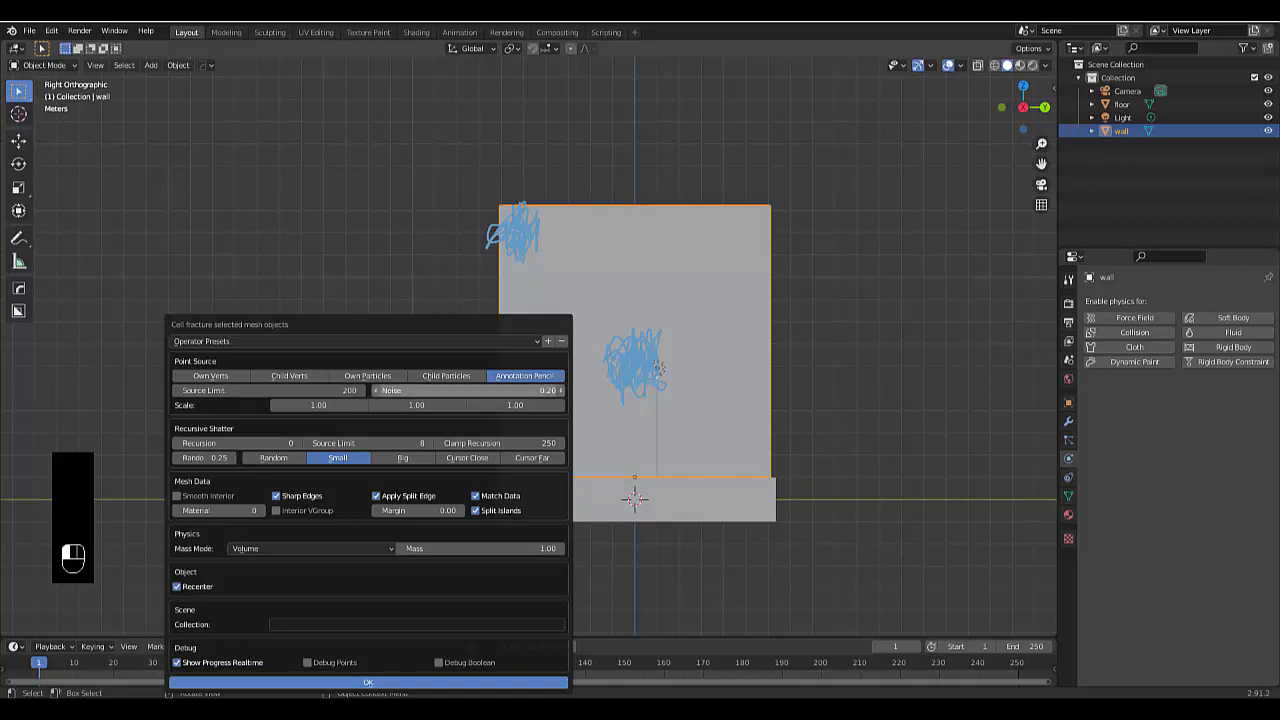
{"action": "left_click", "coordinate": [269, 443]}
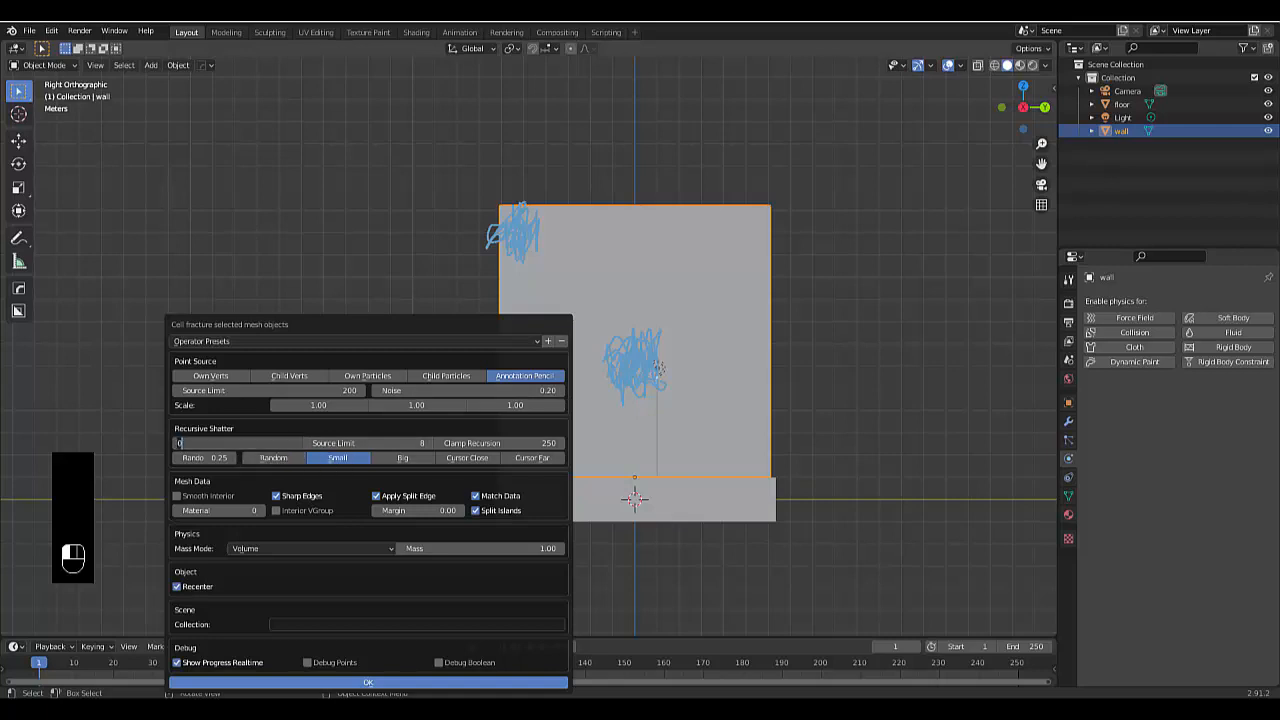
{"action": "key", "text": "Return"}
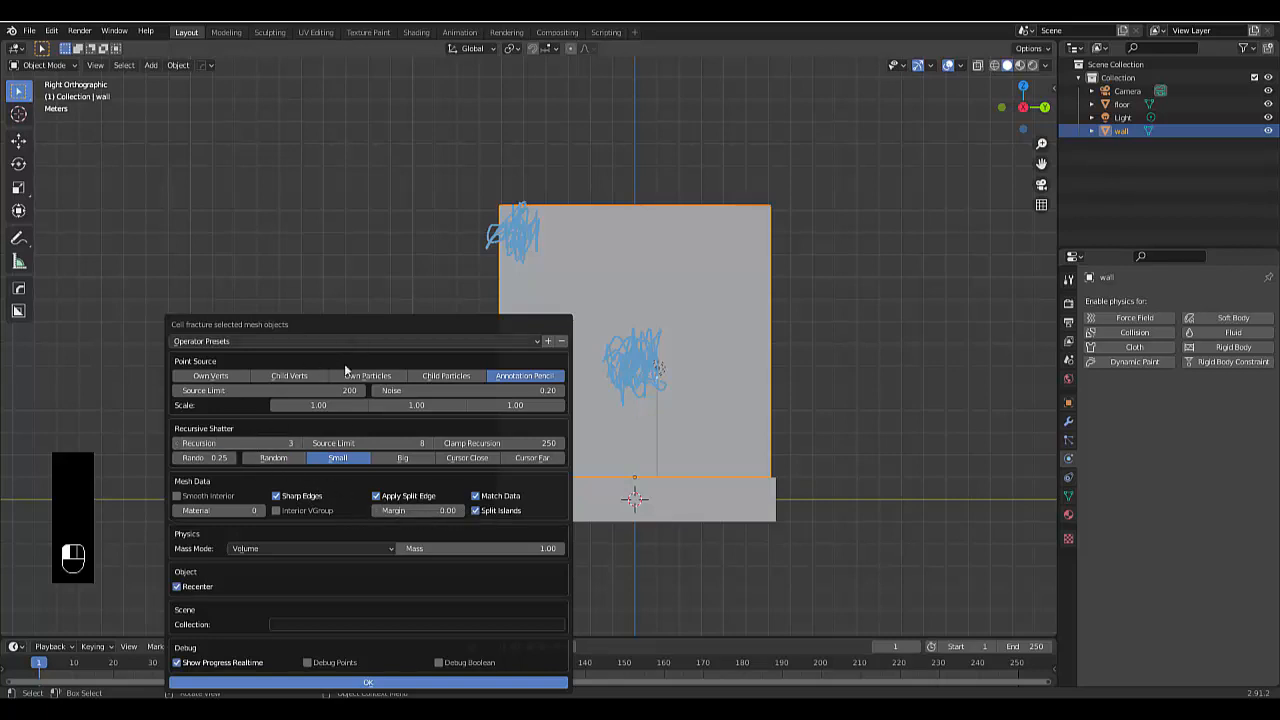
Name the fracture's output collection "wall", add Own Verts as a second point source, and run the fracture.
{"action": "left_click", "coordinate": [307, 630]}
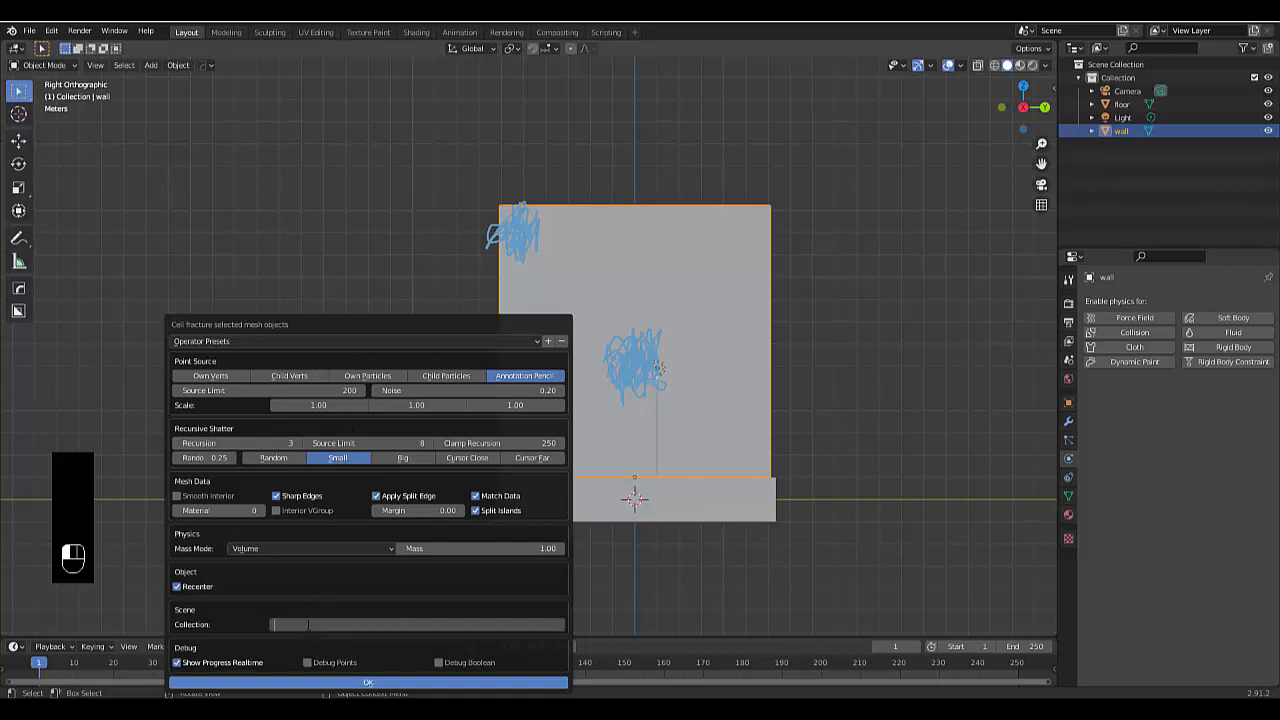
{"action": "key", "text": "Return"}
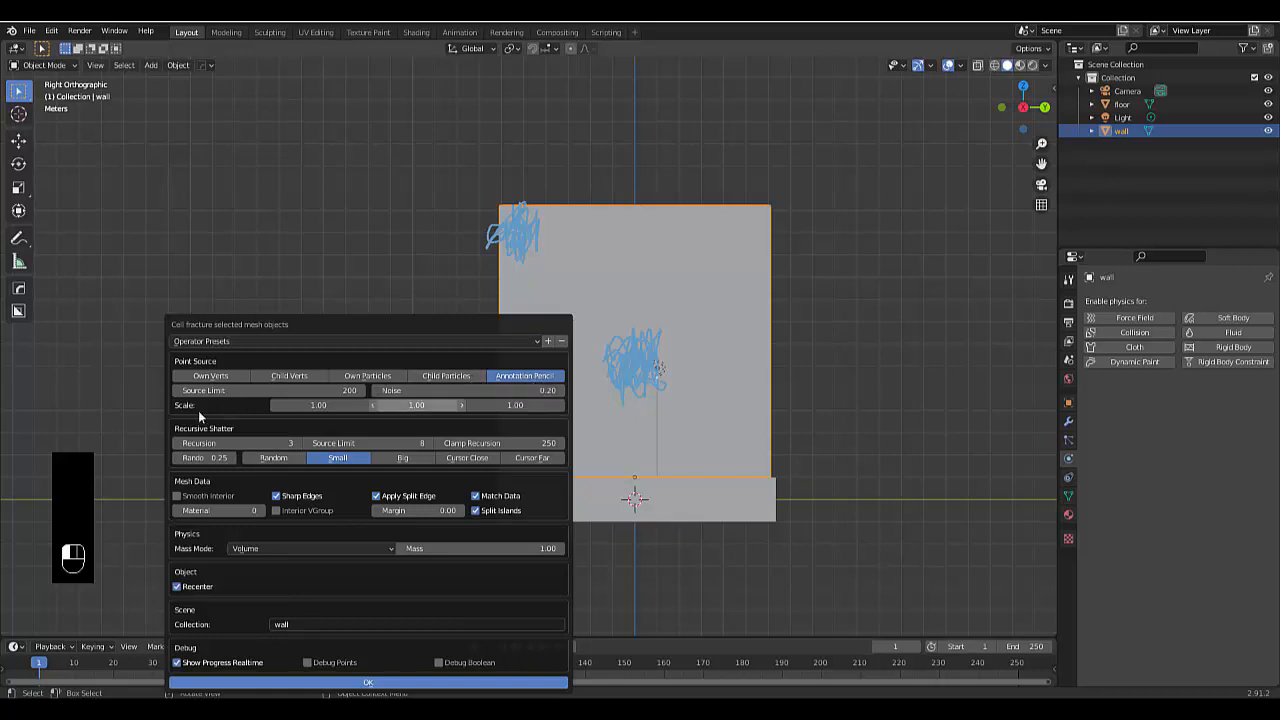
{"action": "left_click", "coordinate": [204, 378], "text": "shift"}
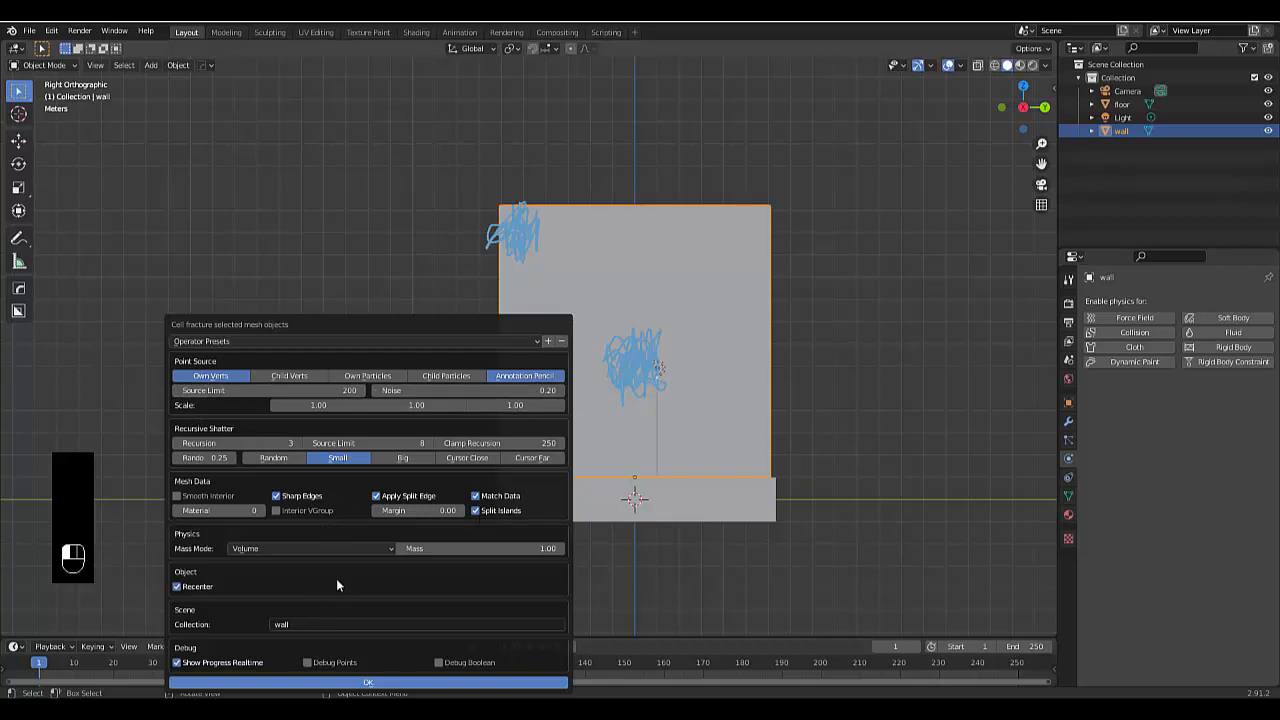
{"action": "left_click", "coordinate": [340, 684]}
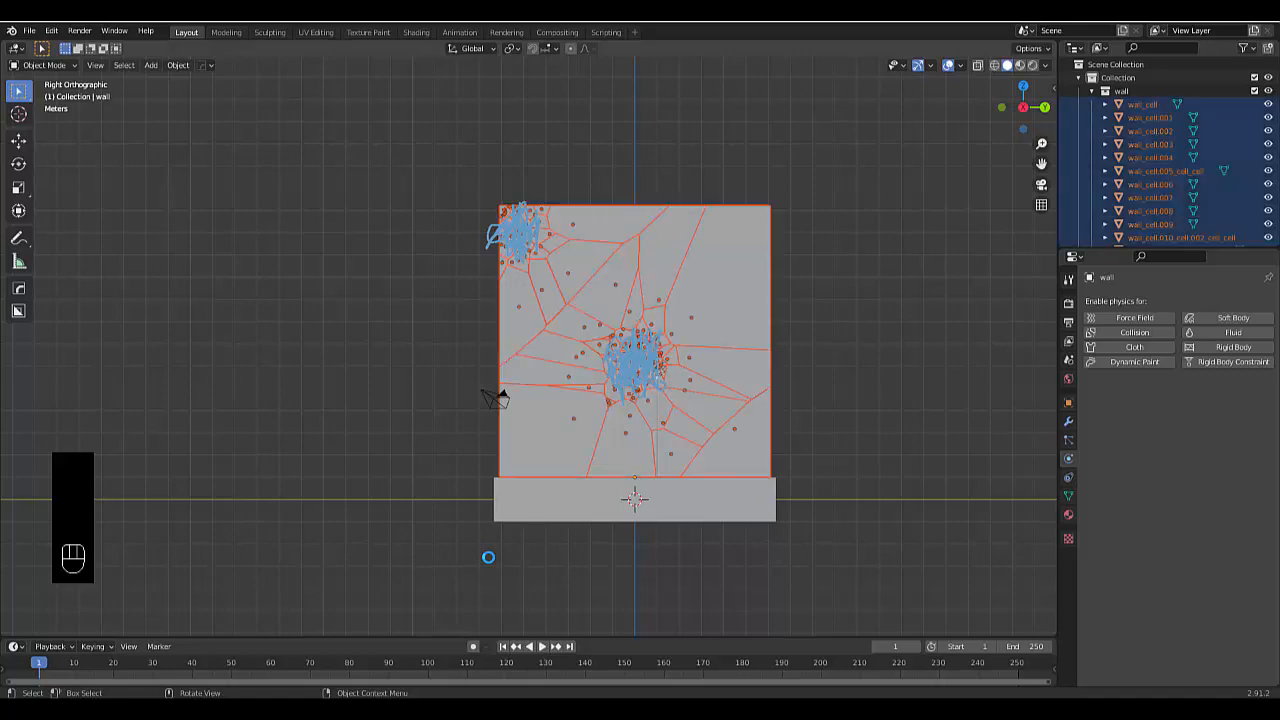
Examine the fractured wall from several angles, especially the pieces around the annotated patches.
{"action": "scroll", "coordinate": [543, 437], "scroll_direction": "down", "scroll_amount": 3}
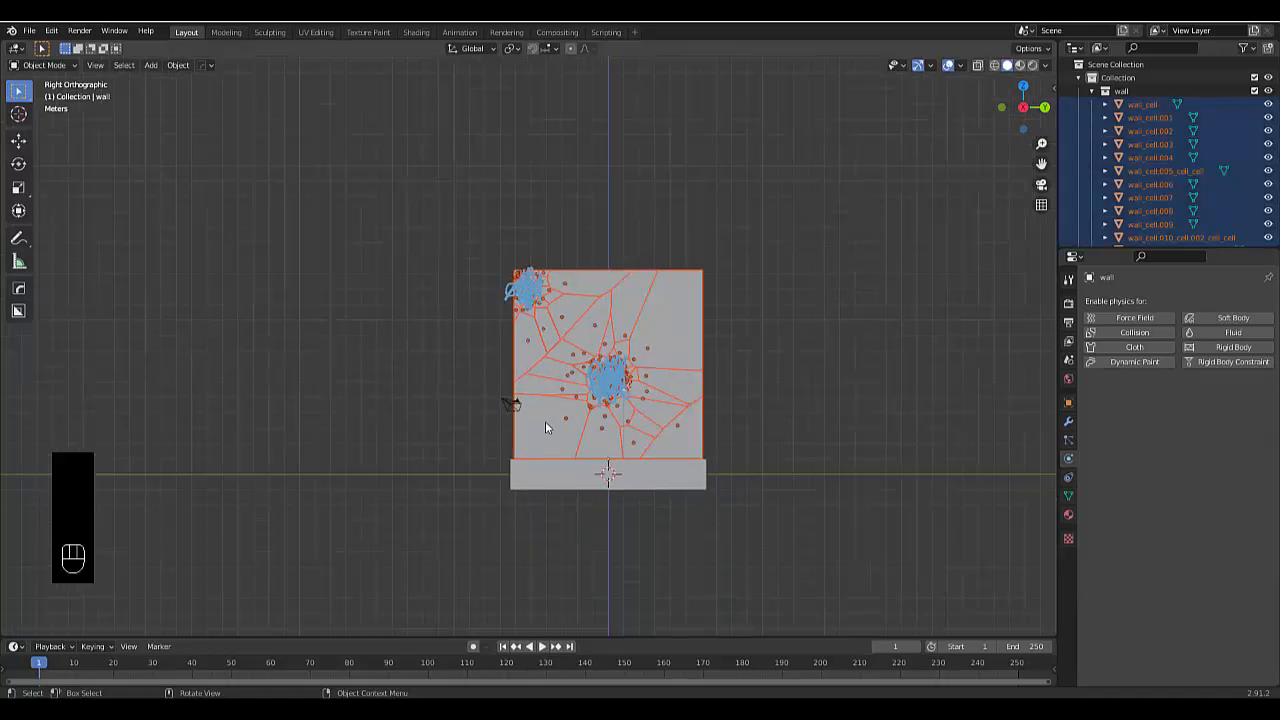
{"action": "middle_click_drag", "start_coordinate": [545, 421], "coordinate": [482, 418]}
{"action": "scroll", "coordinate": [513, 413], "scroll_direction": "up", "scroll_amount": 4}
{"action": "scroll", "coordinate": [513, 413], "scroll_direction": "up", "scroll_amount": 2}
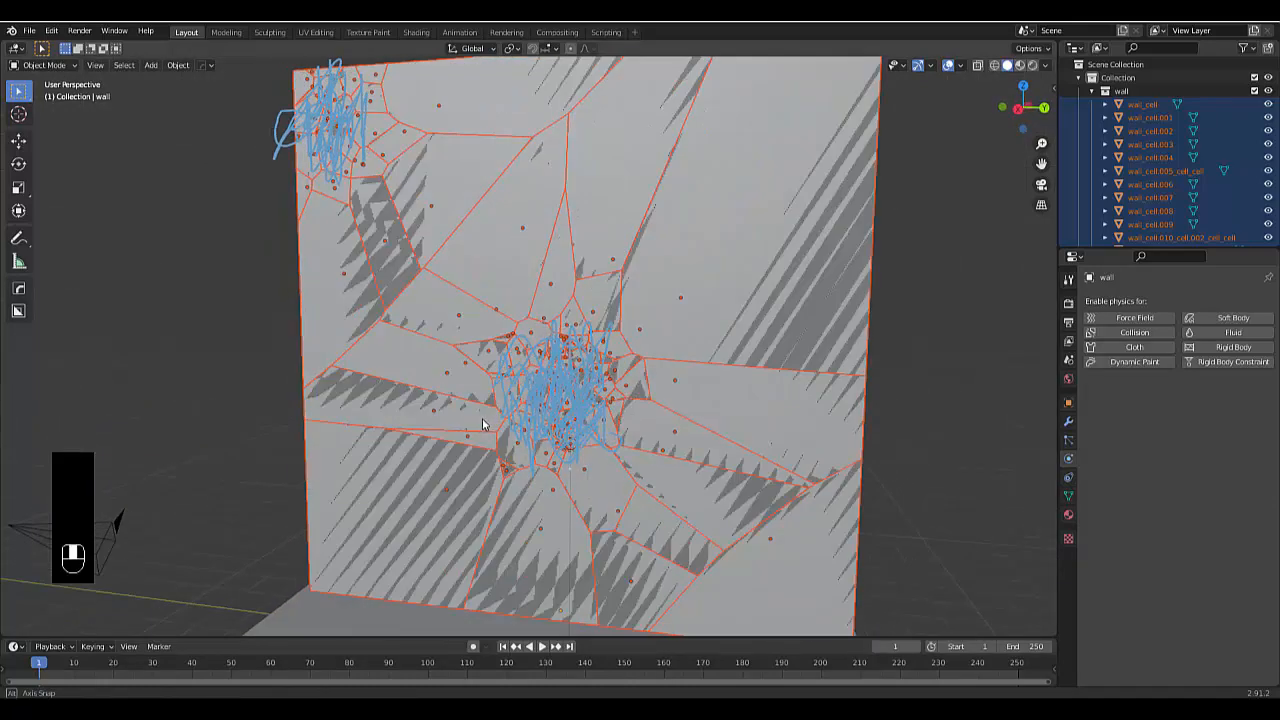
{"action": "scroll", "coordinate": [482, 418], "scroll_direction": "up", "scroll_amount": 4}
{"action": "scroll", "coordinate": [436, 428], "scroll_direction": "down", "scroll_amount": 8}
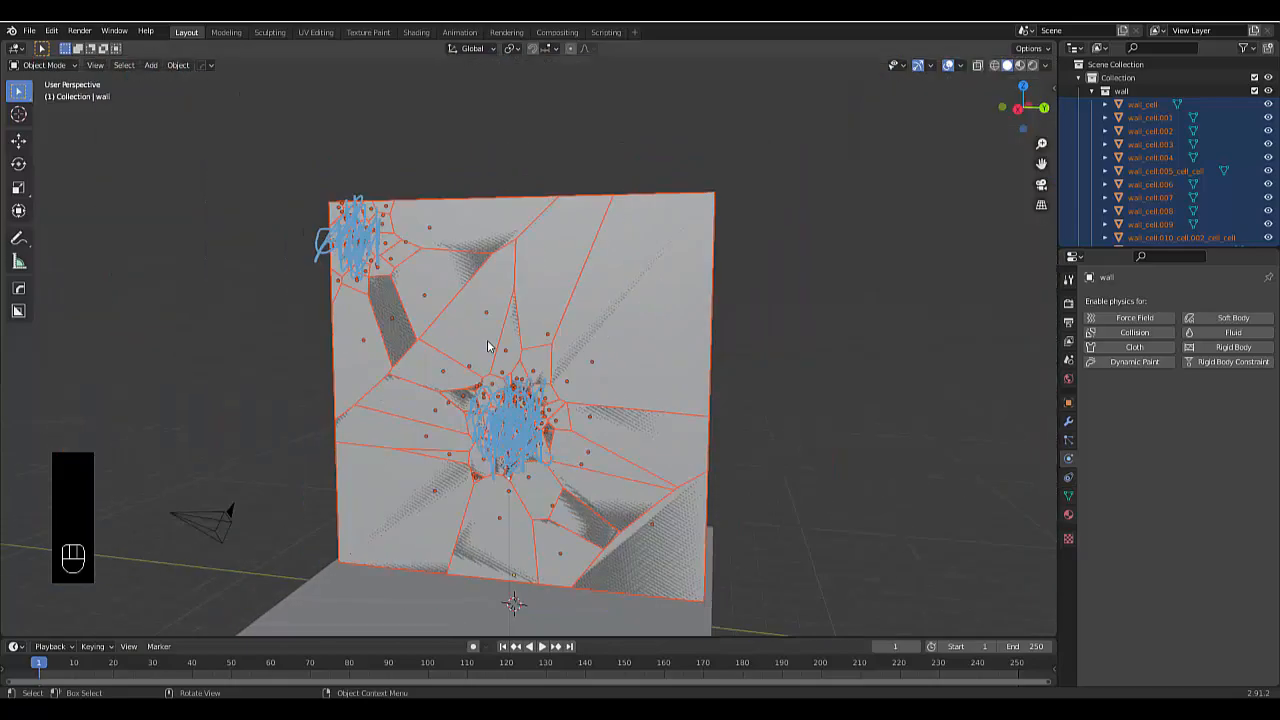
{"action": "middle_click_drag", "start_coordinate": [491, 343], "coordinate": [362, 242]}
{"action": "scroll", "coordinate": [362, 243], "scroll_direction": "down", "scroll_amount": 4}
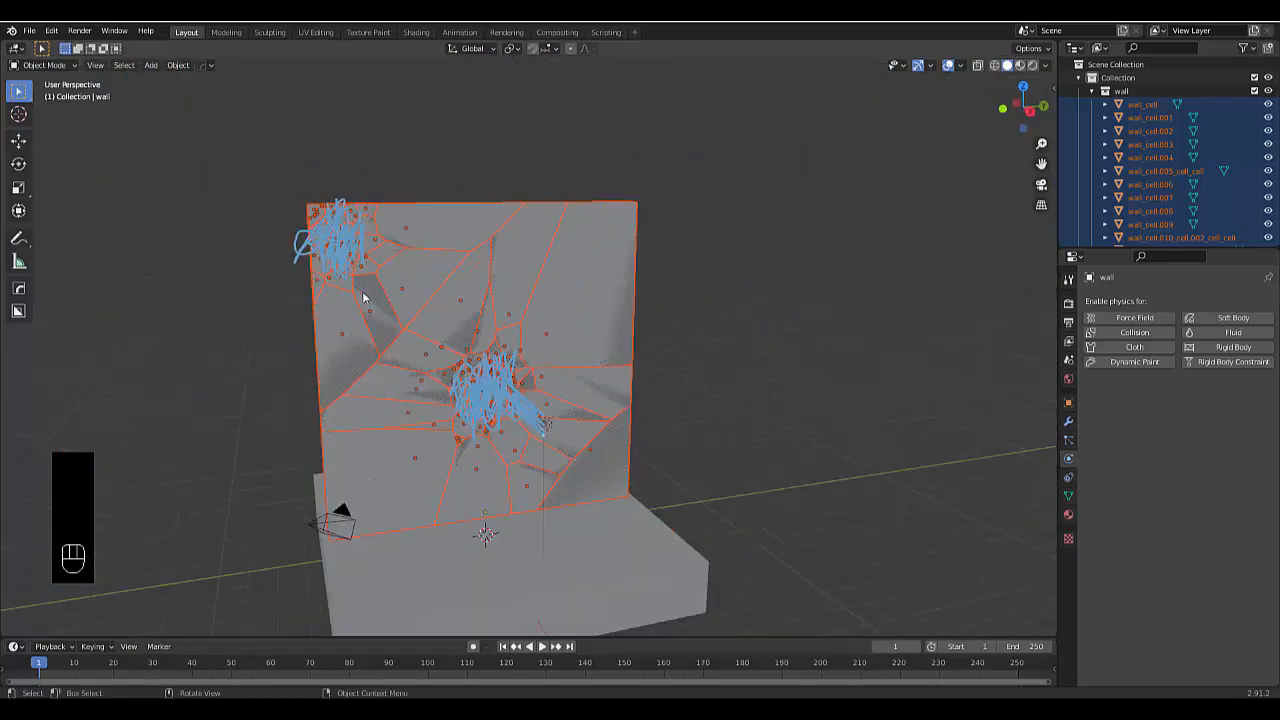
{"action": "scroll", "coordinate": [556, 426], "scroll_direction": "up", "scroll_amount": 2}
{"action": "middle_click_drag", "start_coordinate": [556, 426], "coordinate": [520, 420]}
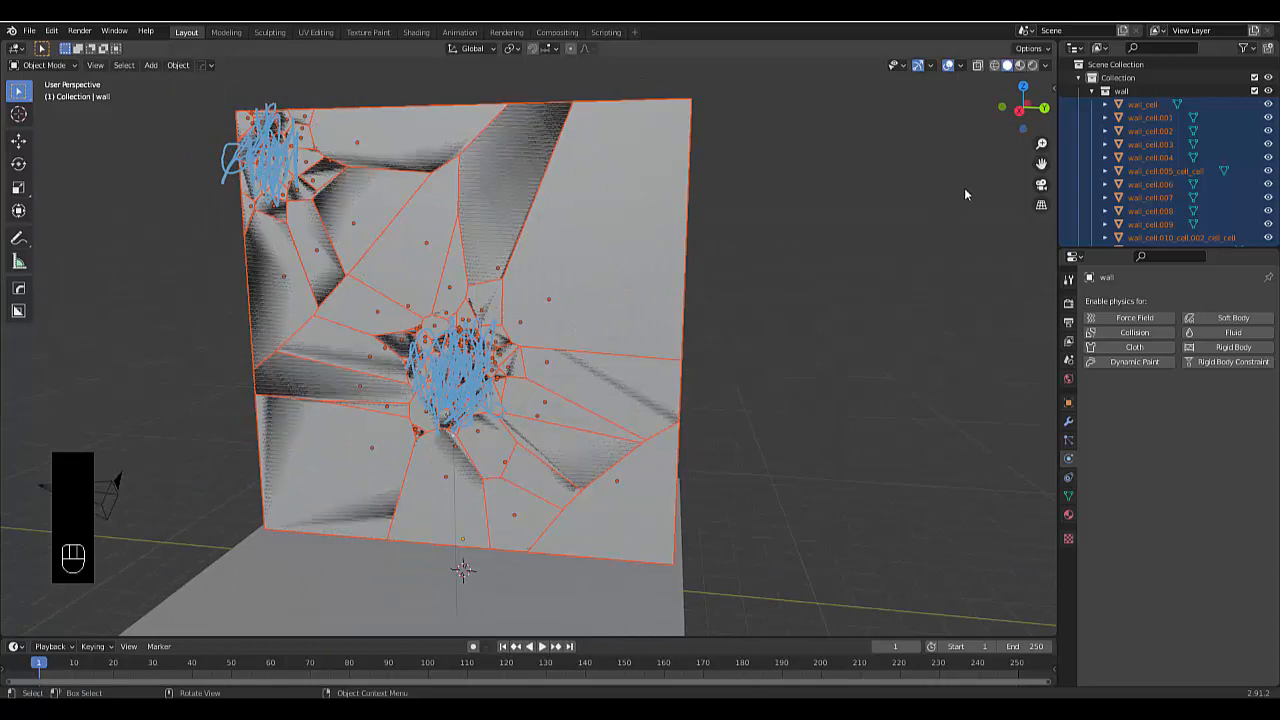
Move the wall fragments' collection out of Collection to the Scene Collection level, and hide the original unfractured wall.
{"action": "left_click", "coordinate": [1093, 91]}
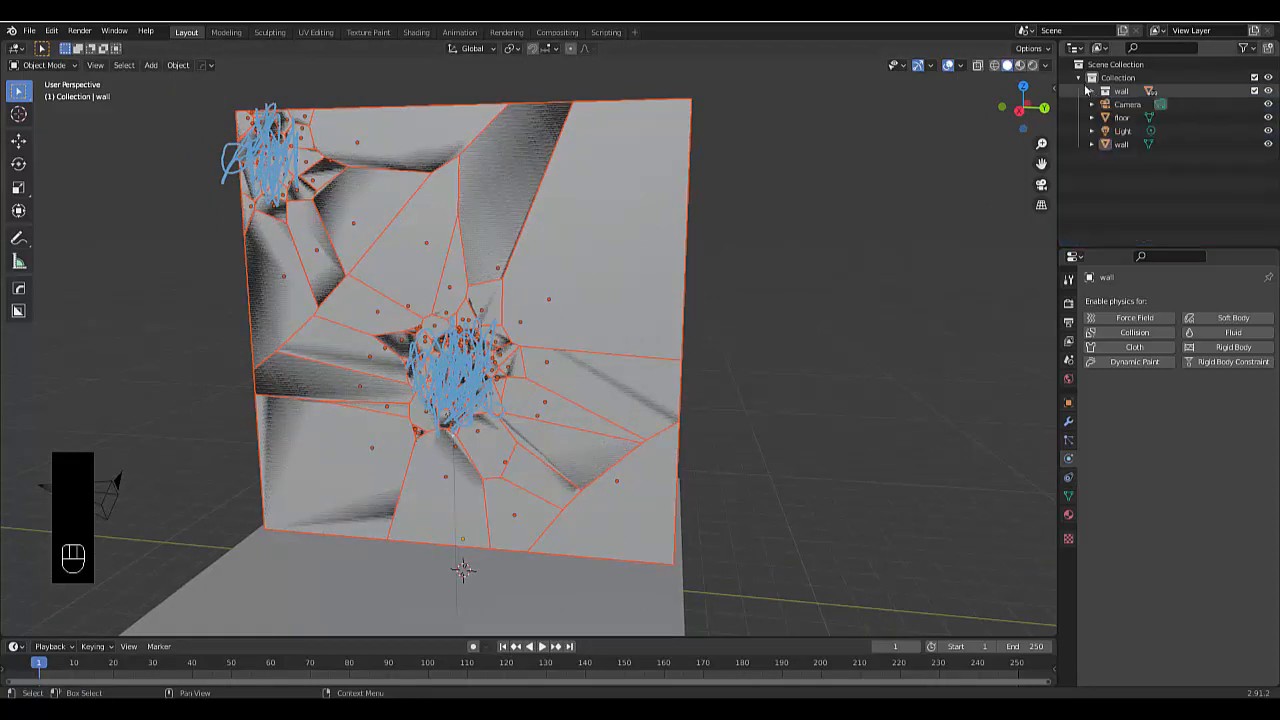
{"action": "left_click_drag", "start_coordinate": [1110, 91], "coordinate": [1108, 74]}
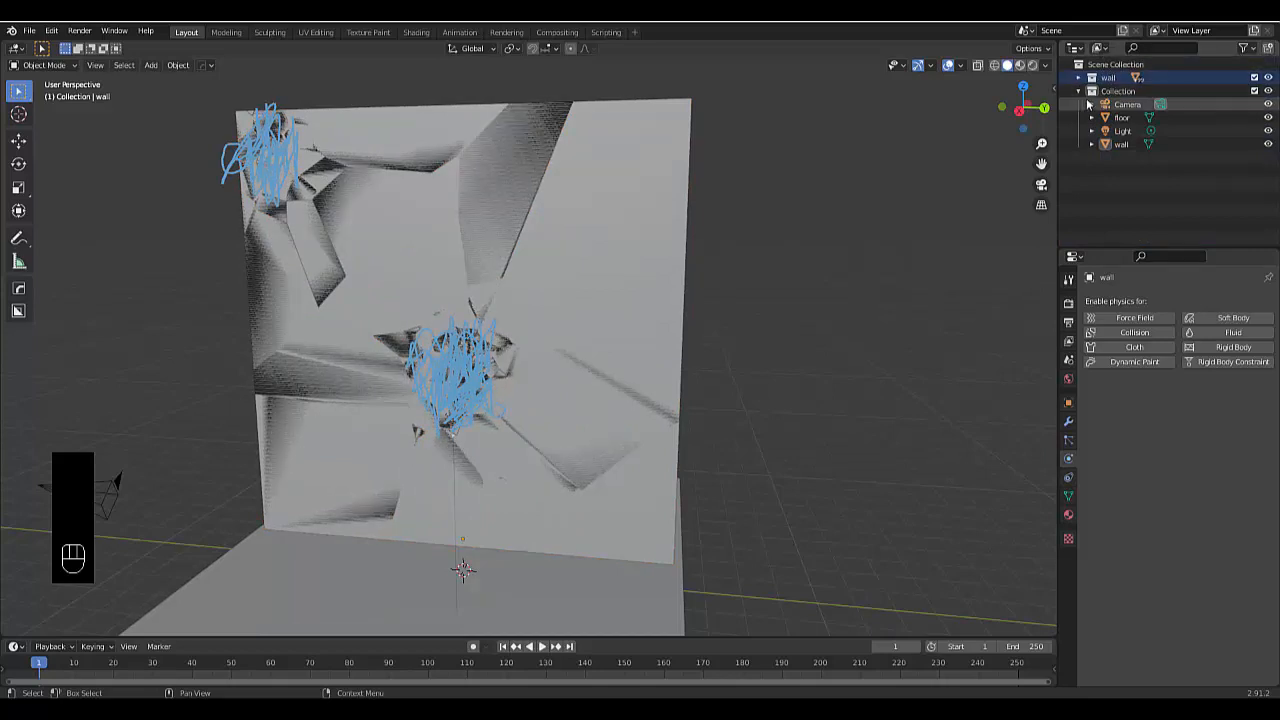
{"action": "left_click", "coordinate": [1268, 144]}
{"action": "middle_click_drag", "start_coordinate": [538, 343], "coordinate": [523, 397]}
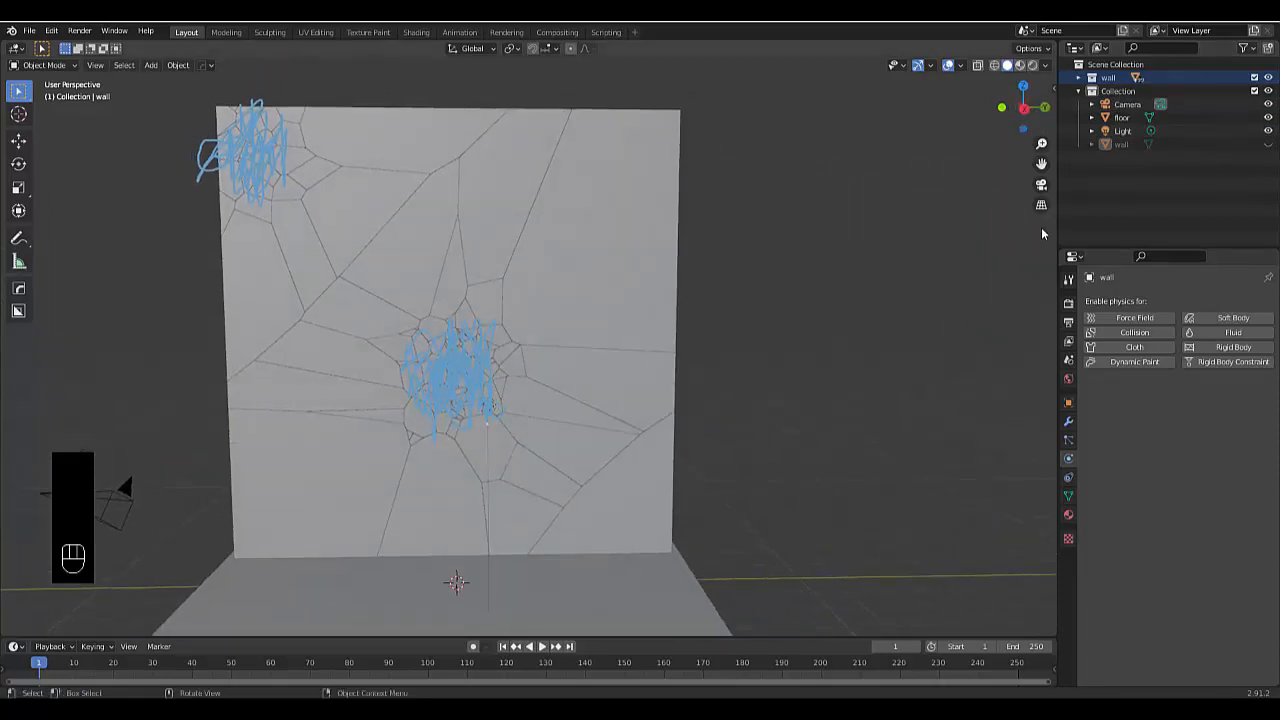
Select all fragments in the wall collection with one piece active, and add active rigid bodies to them.
{"action": "left_click", "coordinate": [276, 266]}
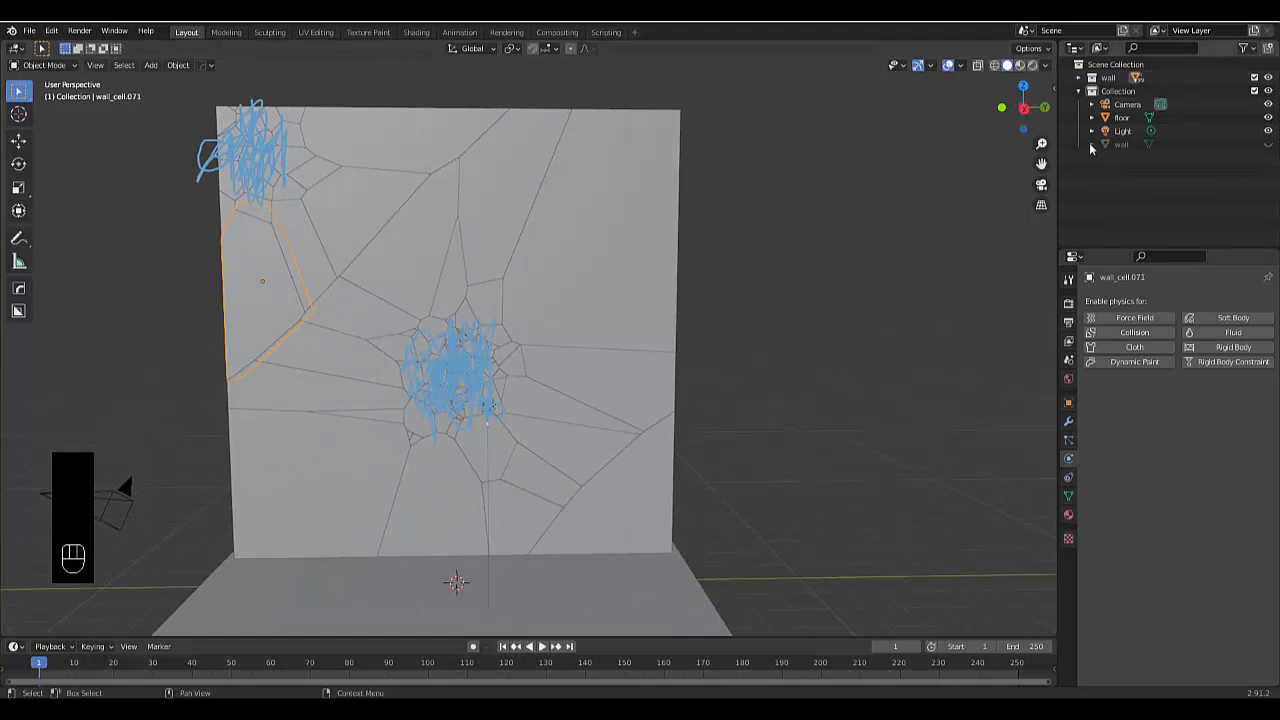
{"action": "right_click", "coordinate": [1111, 79]}
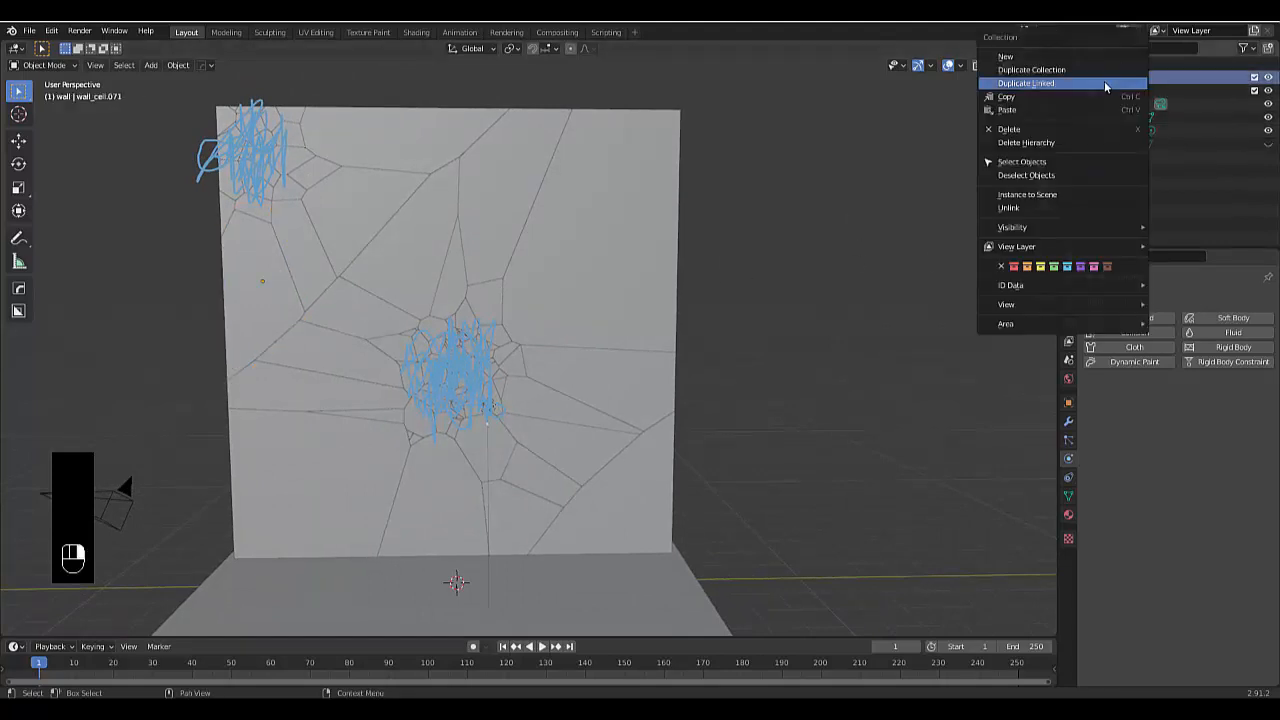
{"action": "left_click", "coordinate": [1050, 164]}
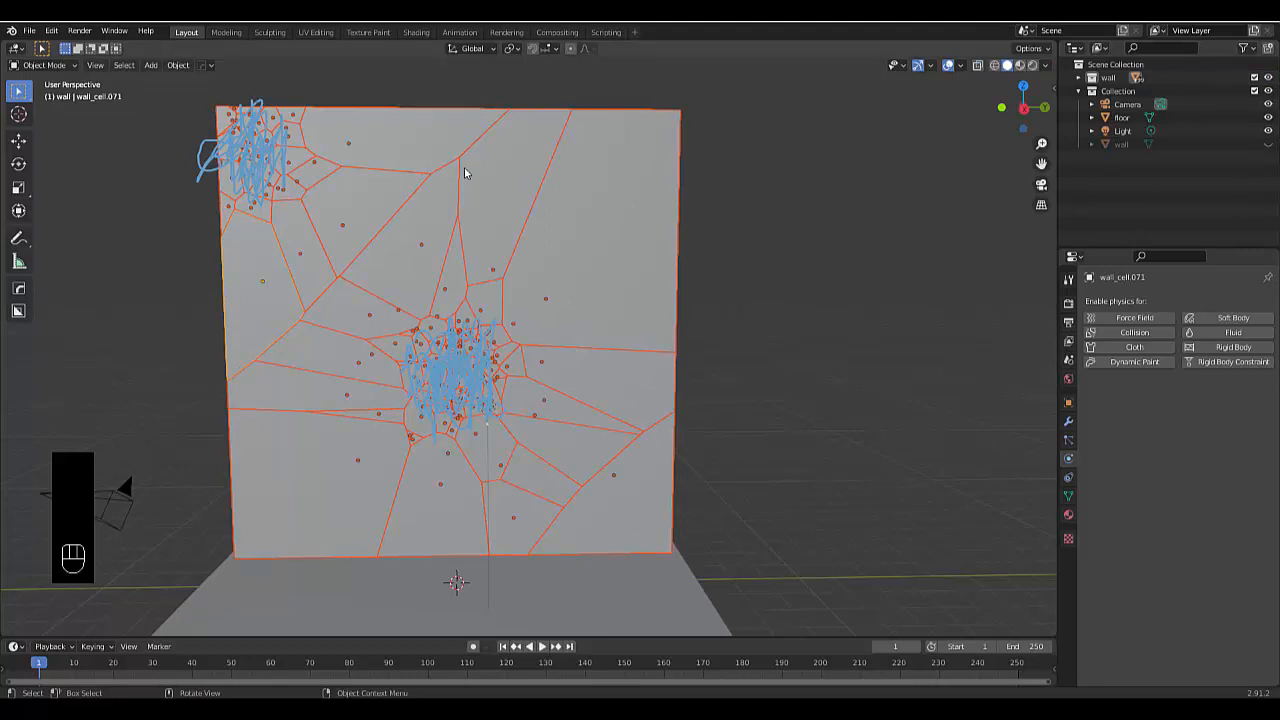
{"action": "left_click", "coordinate": [178, 65]}
{"action": "mouse_move", "coordinate": [254, 384]}
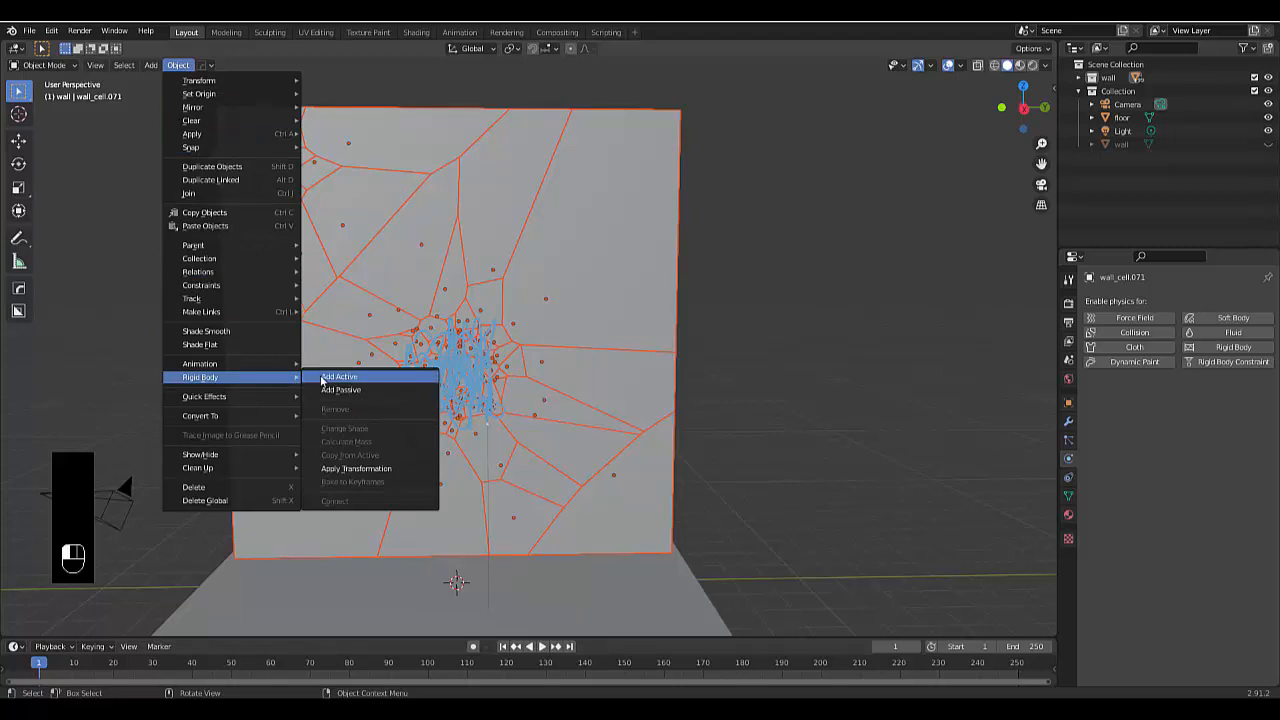
{"action": "left_click", "coordinate": [322, 377]}
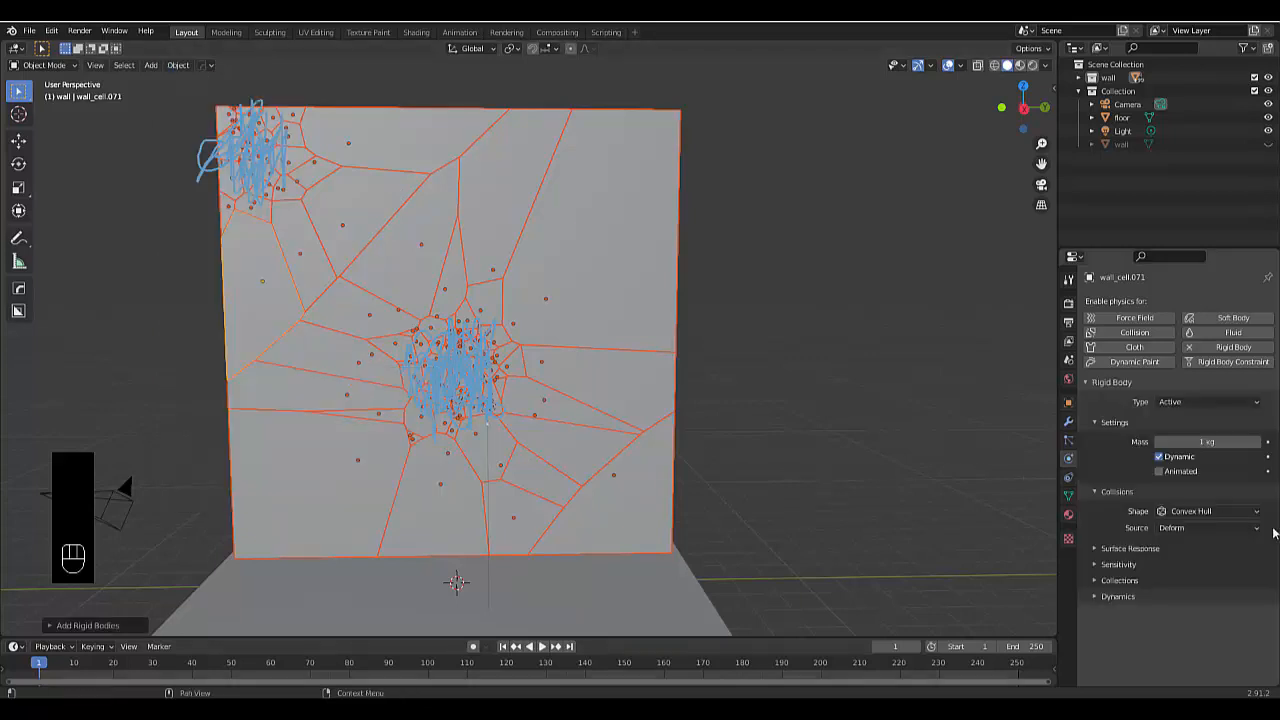
Set the active fragment's rigid body collision shape to Mesh.
{"action": "left_click", "coordinate": [1212, 511]}
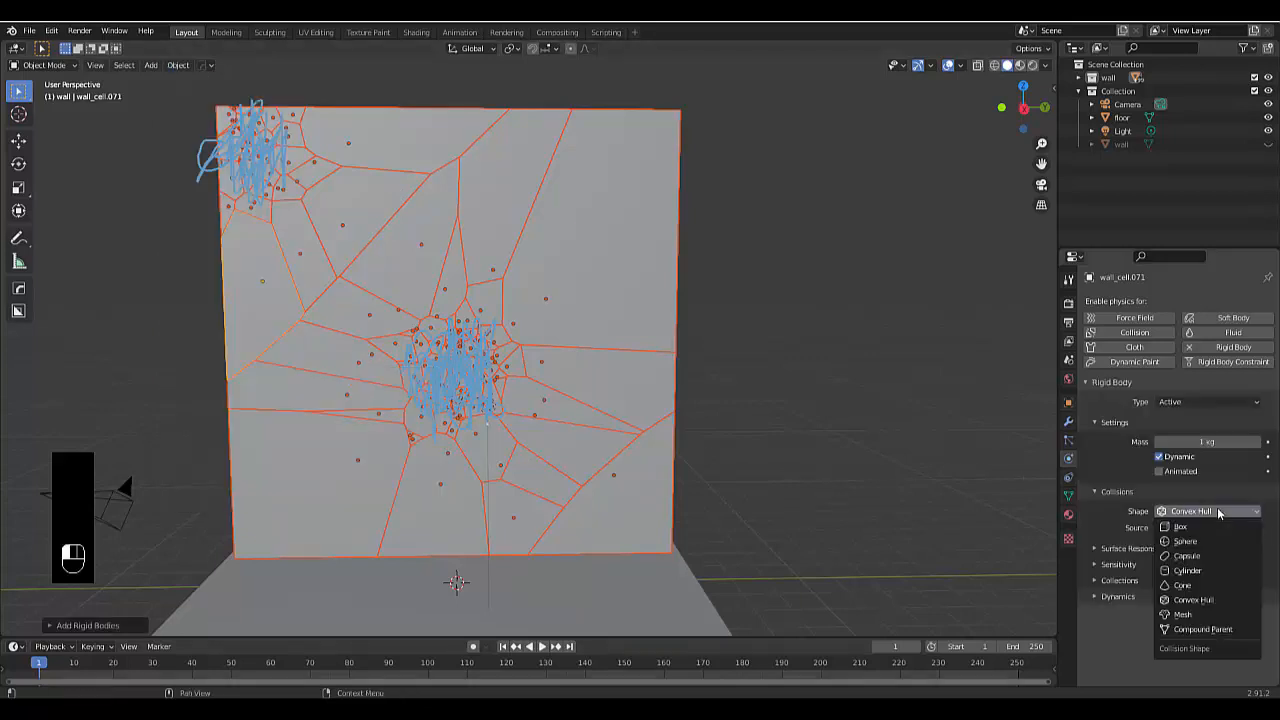
{"action": "left_click", "coordinate": [1181, 615]}
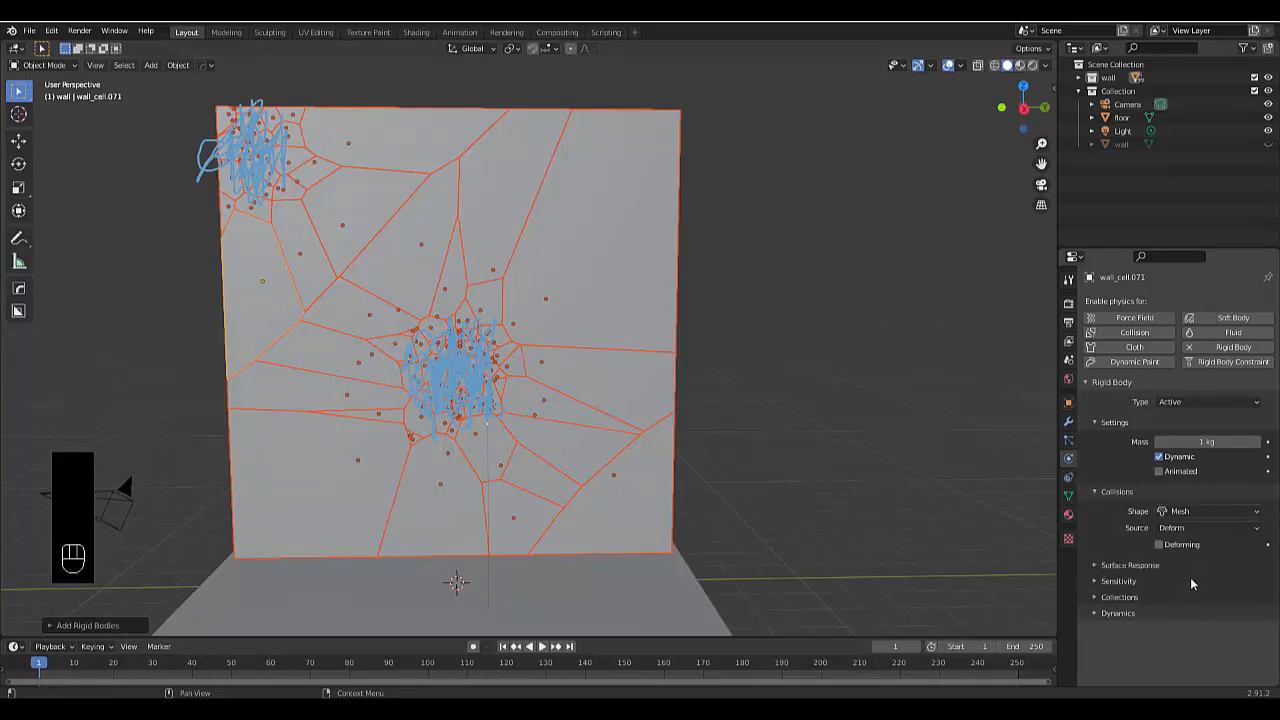
{"action": "left_click", "coordinate": [1213, 446]}
{"action": "left_click", "coordinate": [1239, 461]}
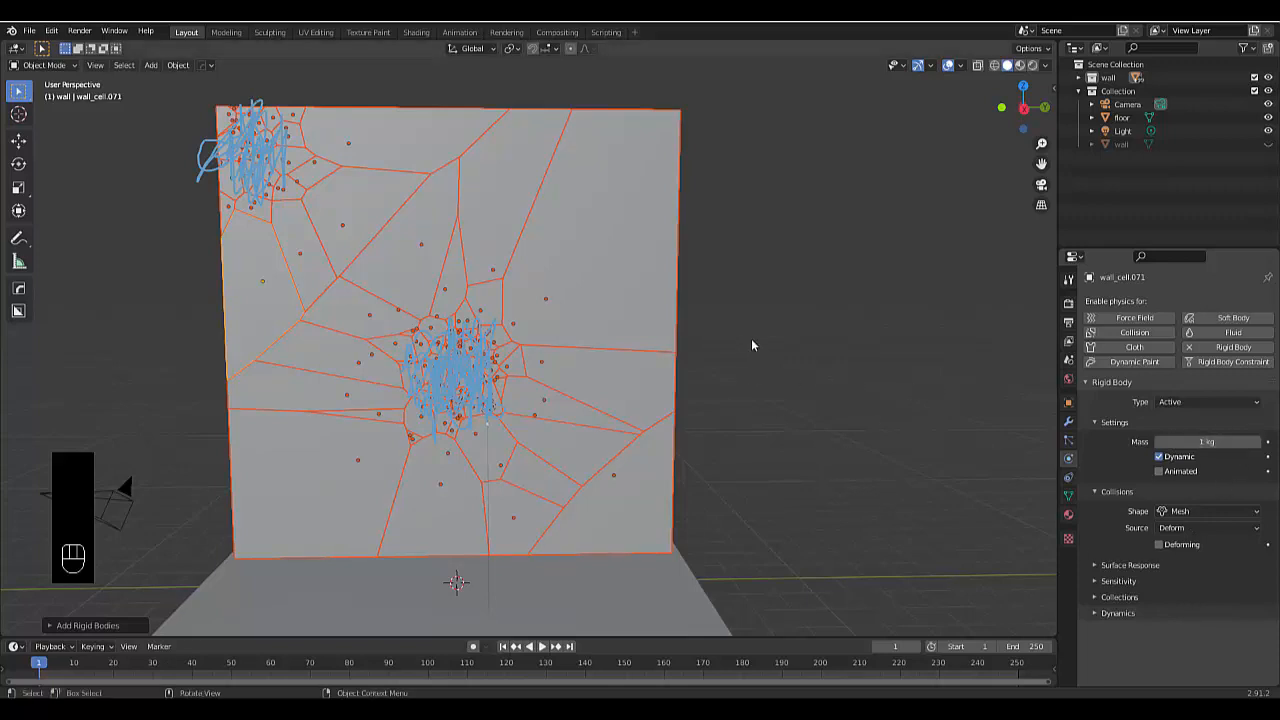
Select individual wall fragments in turn to check their rigid body collision shape.
{"action": "left_click", "coordinate": [816, 370]}
{"action": "left_click", "coordinate": [559, 232]}
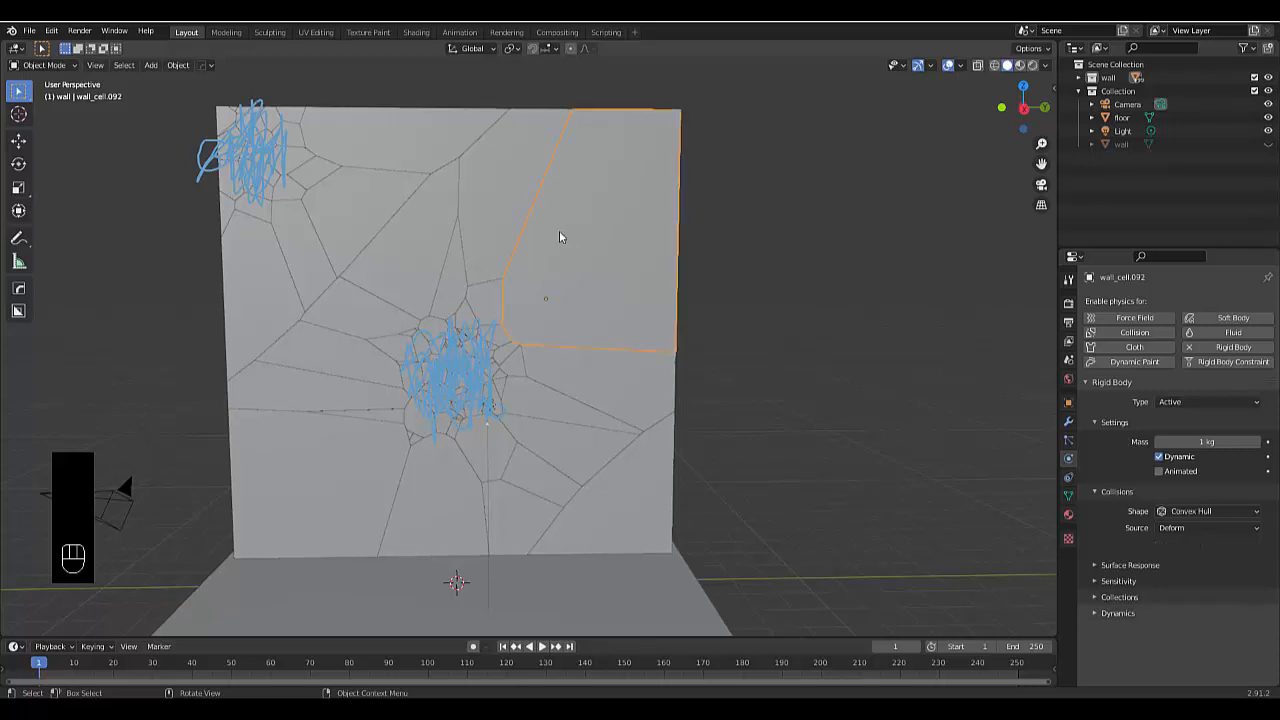
{"action": "left_click", "coordinate": [329, 394]}
{"action": "left_click", "coordinate": [494, 518]}
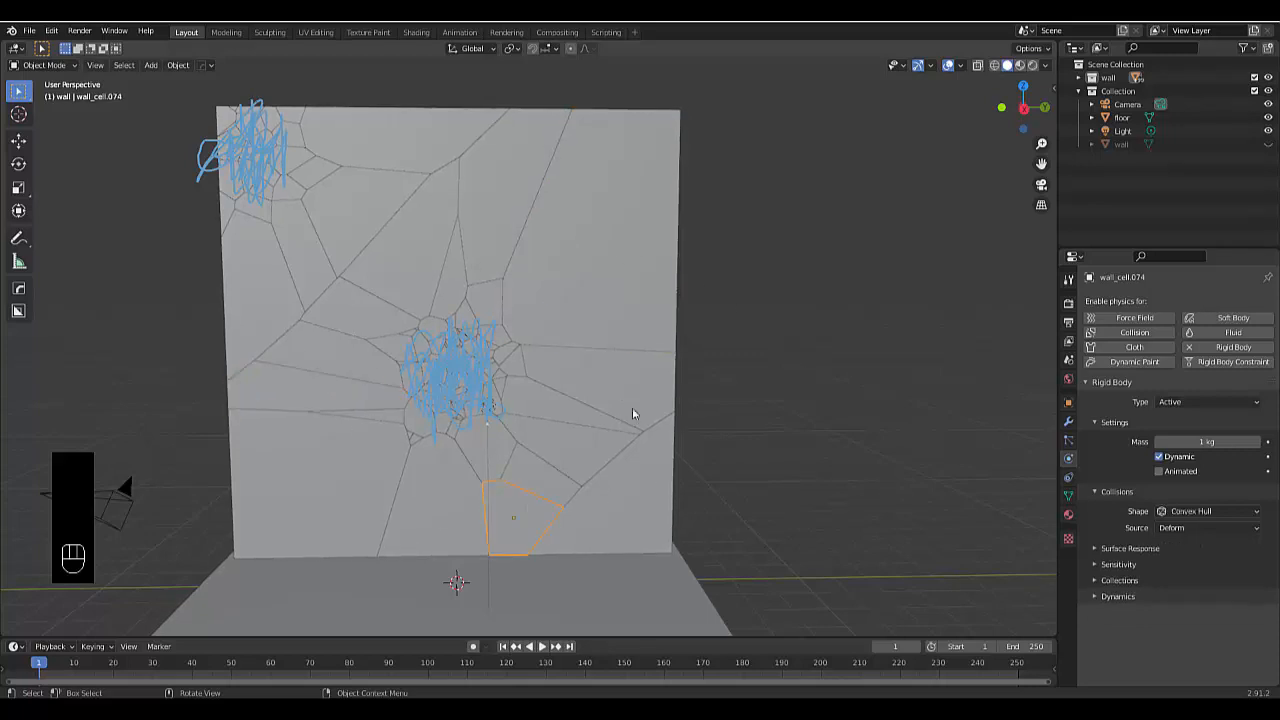
Make one fragment active, select all fragments in the wall collection, and copy a Mesh collision shape from the active piece to them.
{"action": "left_click", "coordinate": [634, 416]}
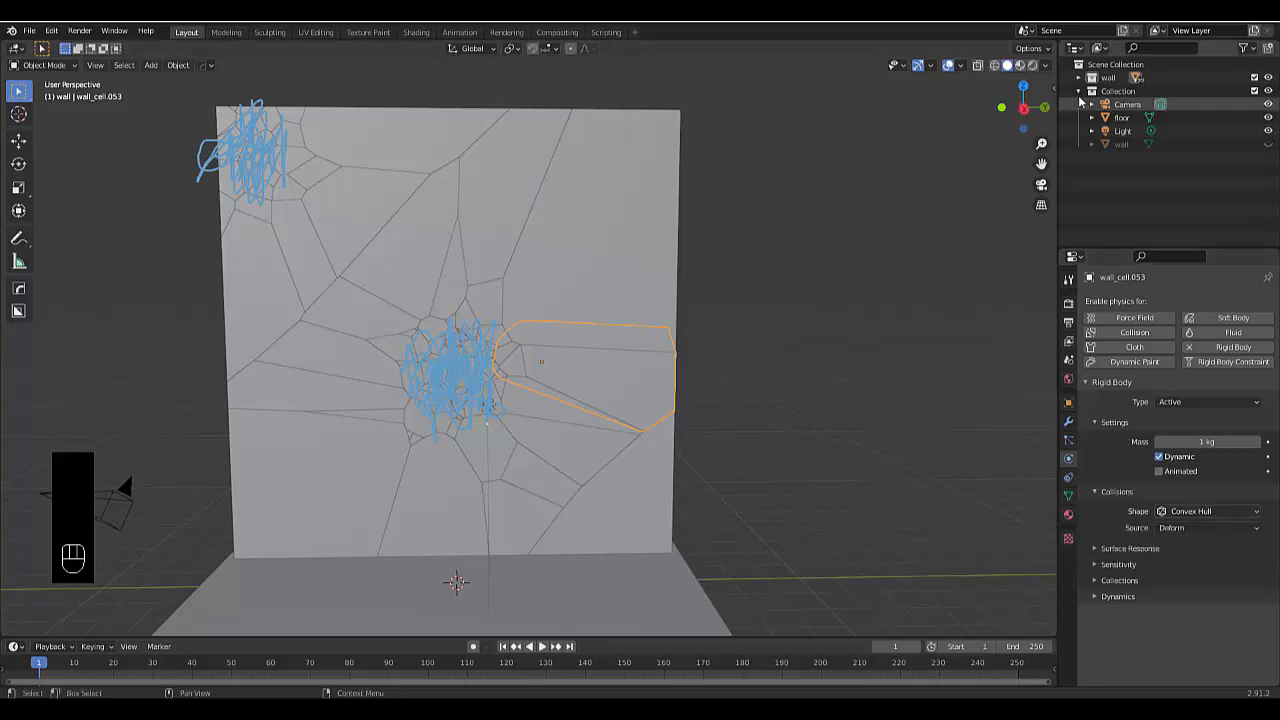
{"action": "left_click", "coordinate": [1104, 80]}
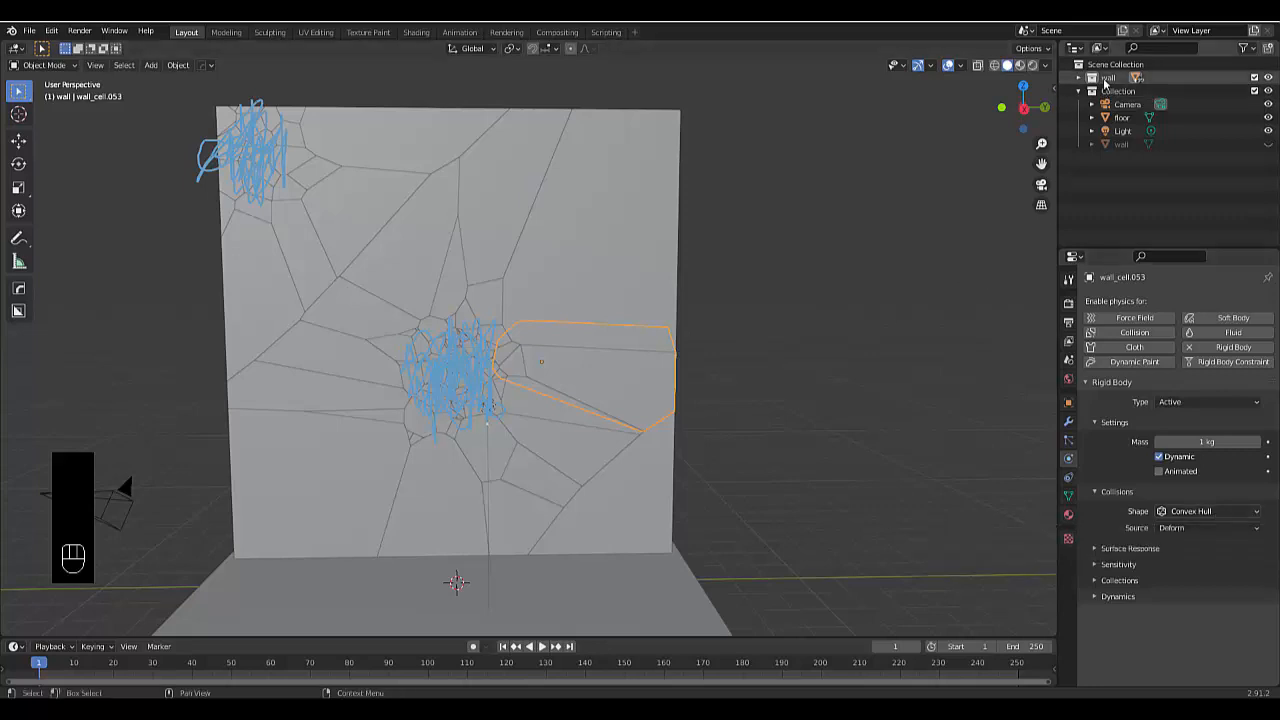
{"action": "right_click", "coordinate": [1105, 82]}
{"action": "left_click", "coordinate": [1061, 163]}
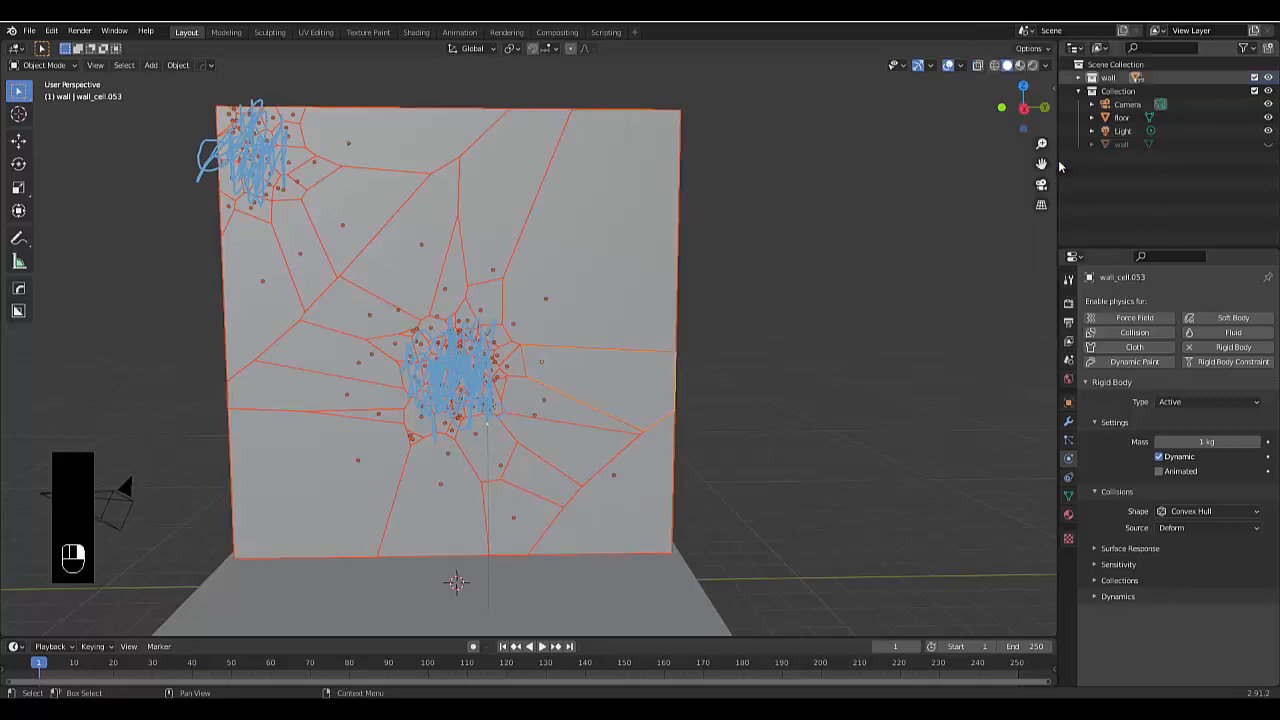
{"action": "left_click", "coordinate": [1199, 512]}
{"action": "left_click", "coordinate": [1186, 614]}
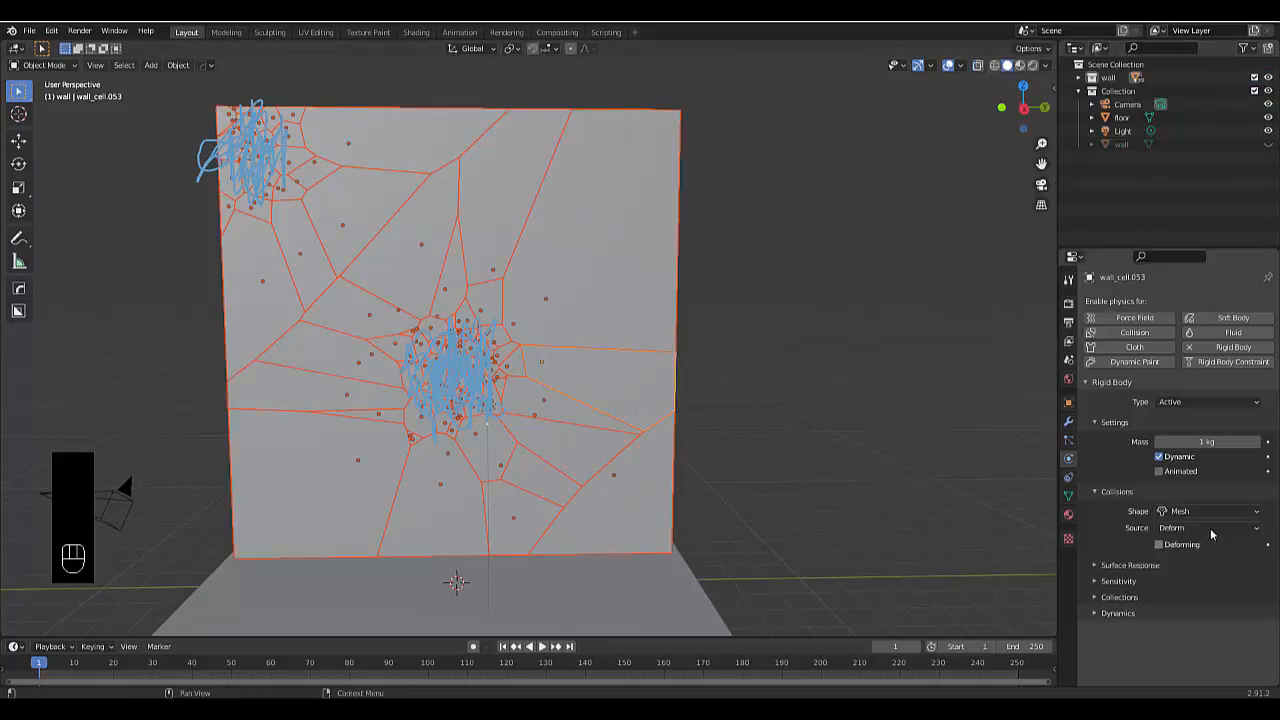
{"action": "right_click", "coordinate": [1208, 520]}
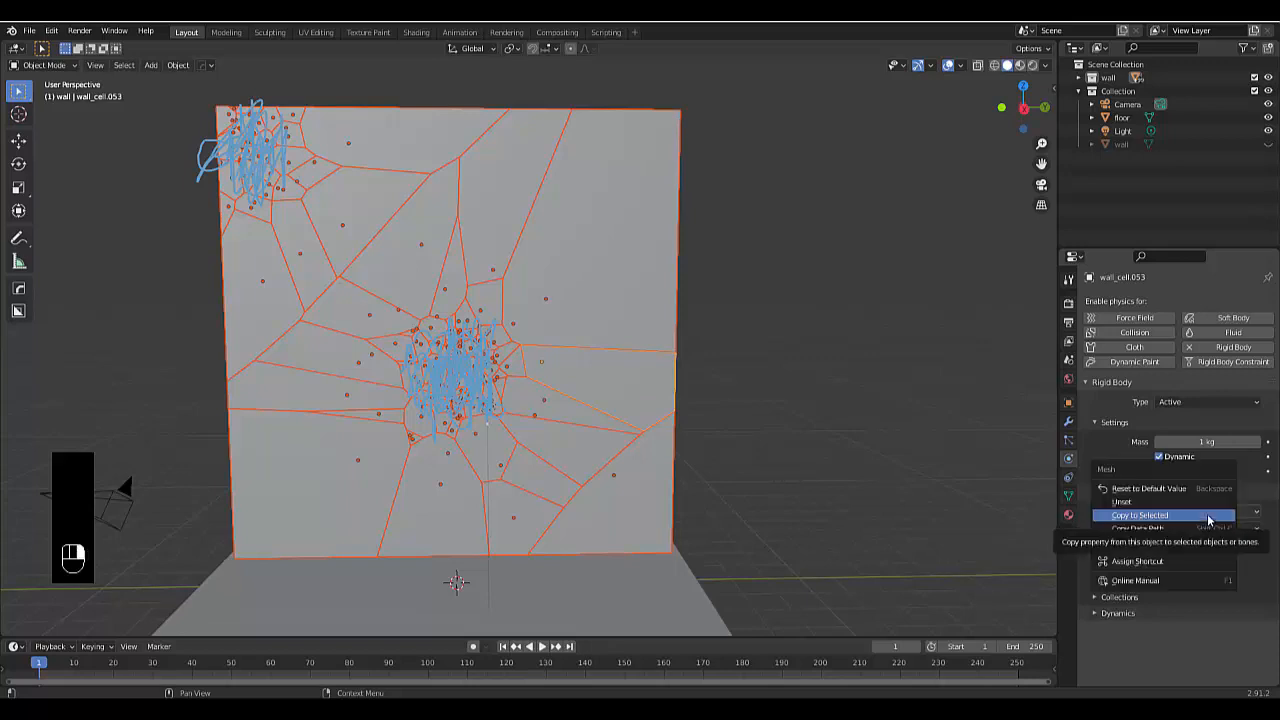
{"action": "left_click", "coordinate": [1147, 516]}
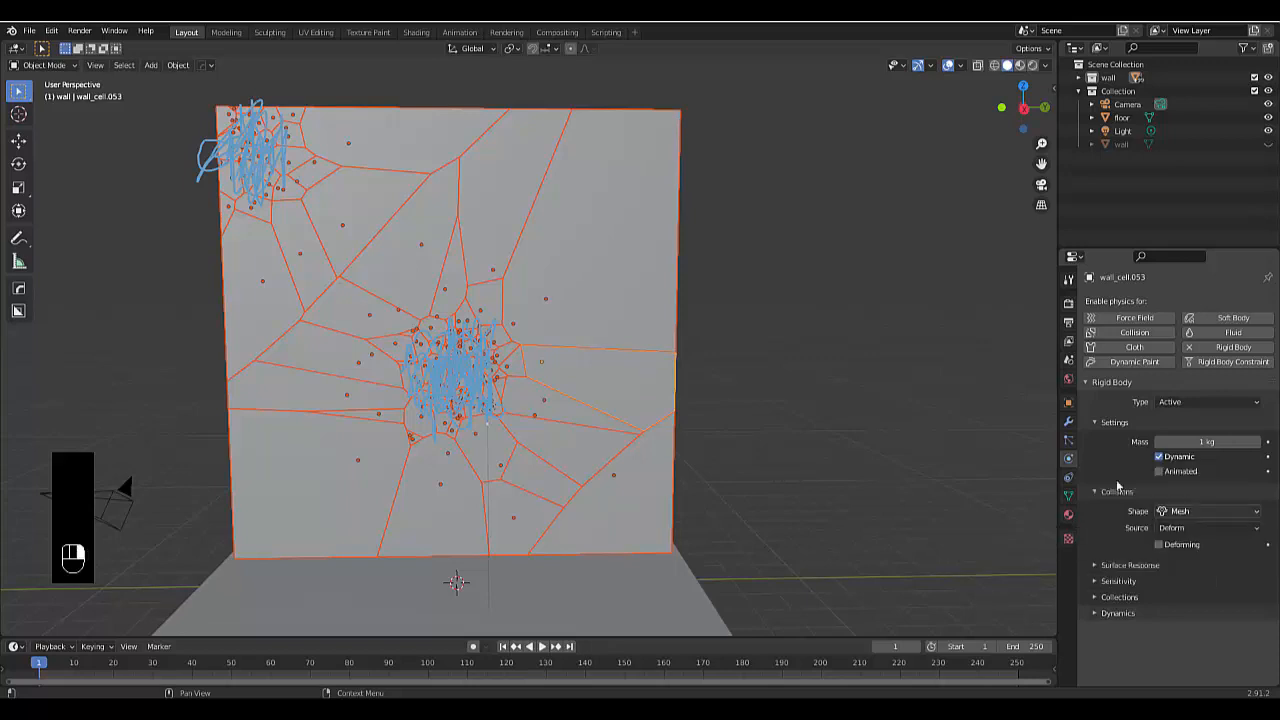
Select several wall fragments in turn to check which collision shape each one uses.
{"action": "left_click", "coordinate": [621, 252]}
{"action": "left_click", "coordinate": [580, 414]}
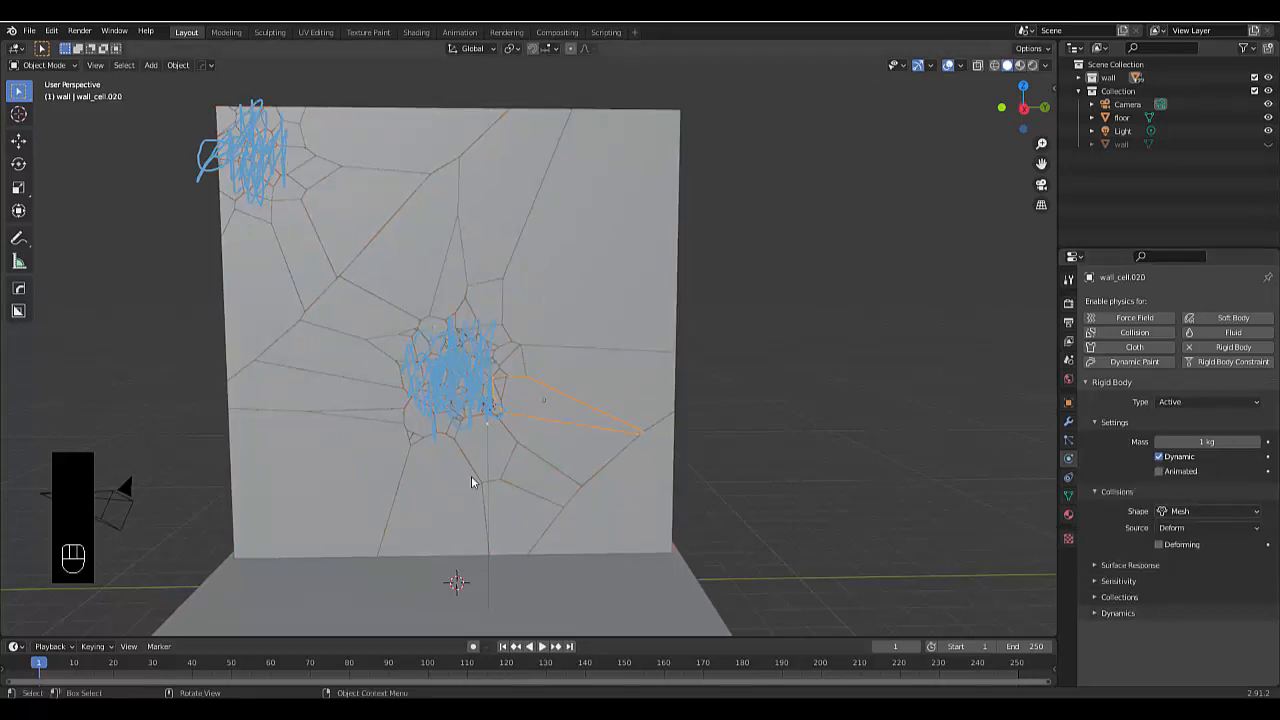
{"action": "left_click", "coordinate": [370, 462]}
{"action": "left_click", "coordinate": [379, 333]}
Play the simulation to view the wall's behaviour with Mesh collision shapes, stop it, and return to frame 1.
{"action": "scroll", "coordinate": [740, 476], "scroll_direction": "down", "scroll_amount": 3}
{"action": "middle_click_drag", "start_coordinate": [740, 476], "coordinate": [558, 443]}
{"action": "key", "text": "space"}
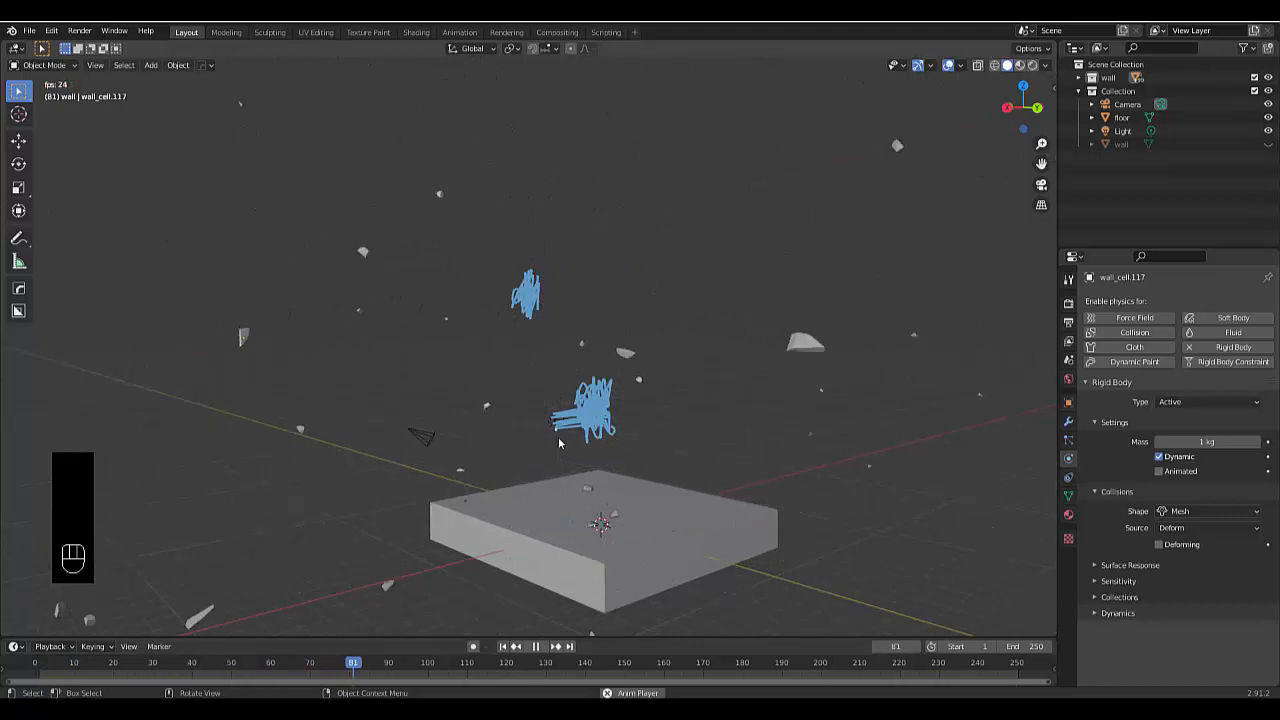
{"action": "key", "text": "space"}
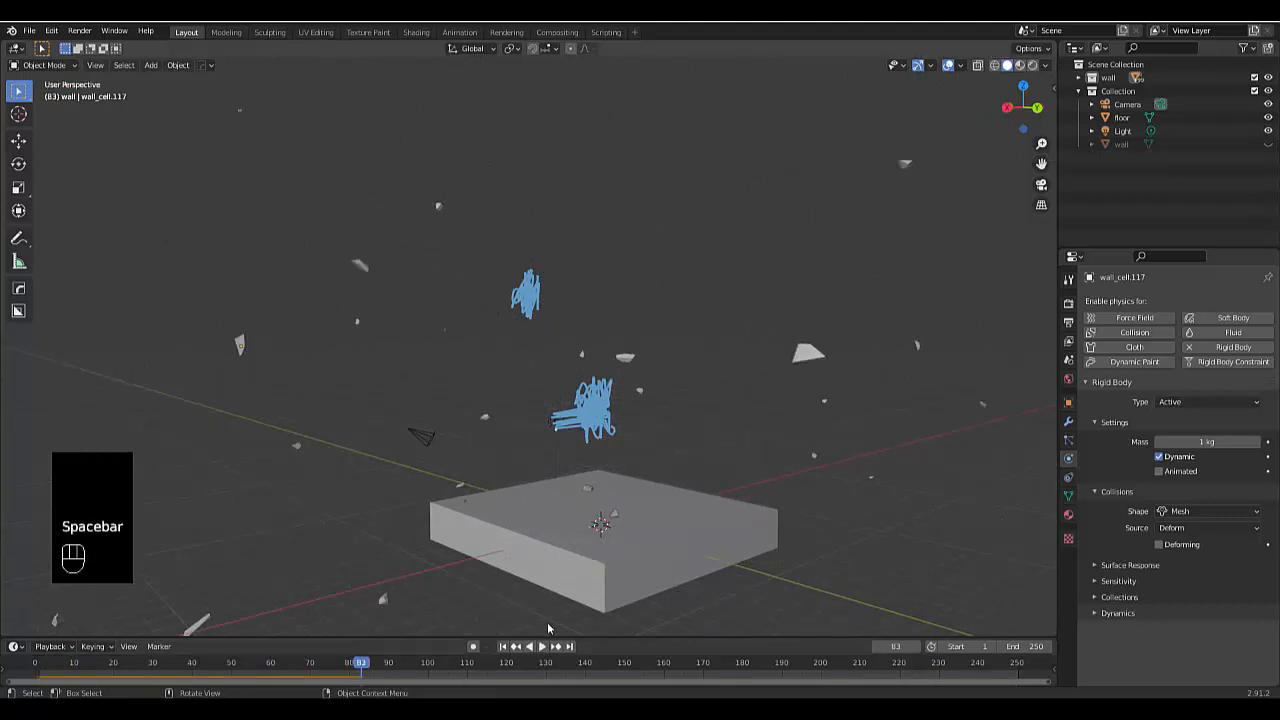
{"action": "left_click", "coordinate": [504, 647]}
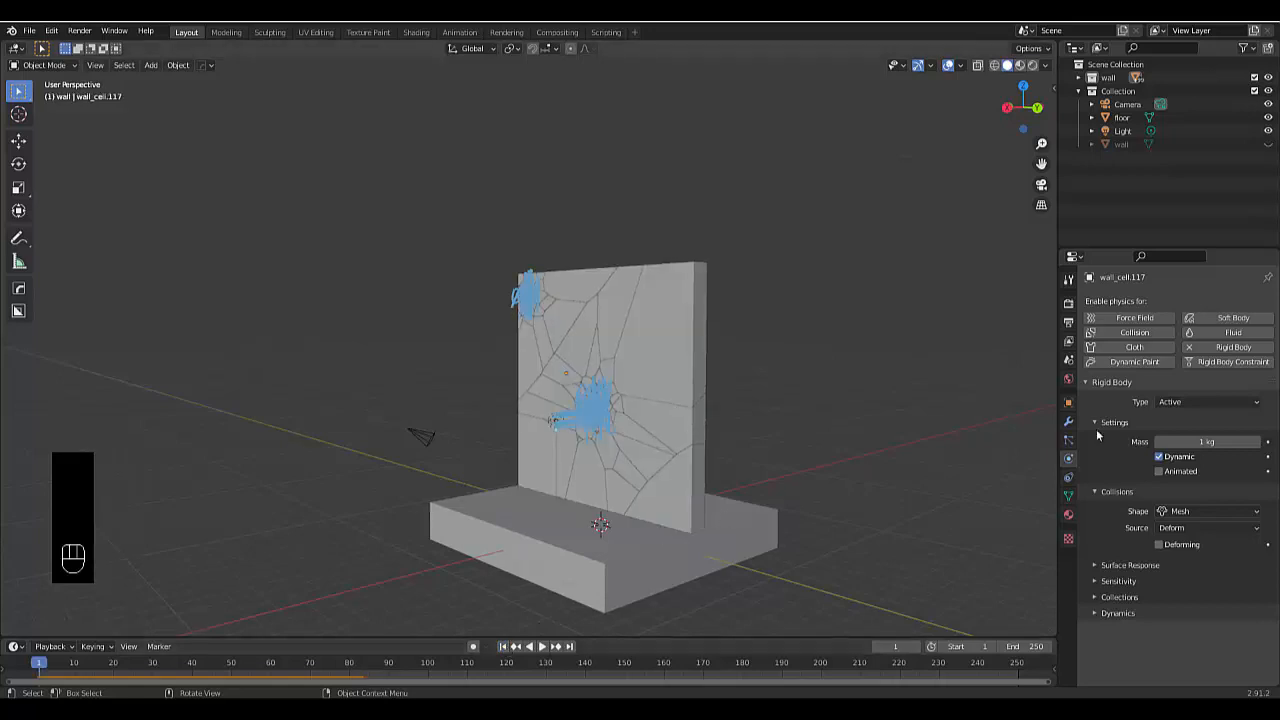
Try to switch the fragments to the Convex Hull collision shape with only one fragment selected.
{"action": "left_click", "coordinate": [1182, 512]}
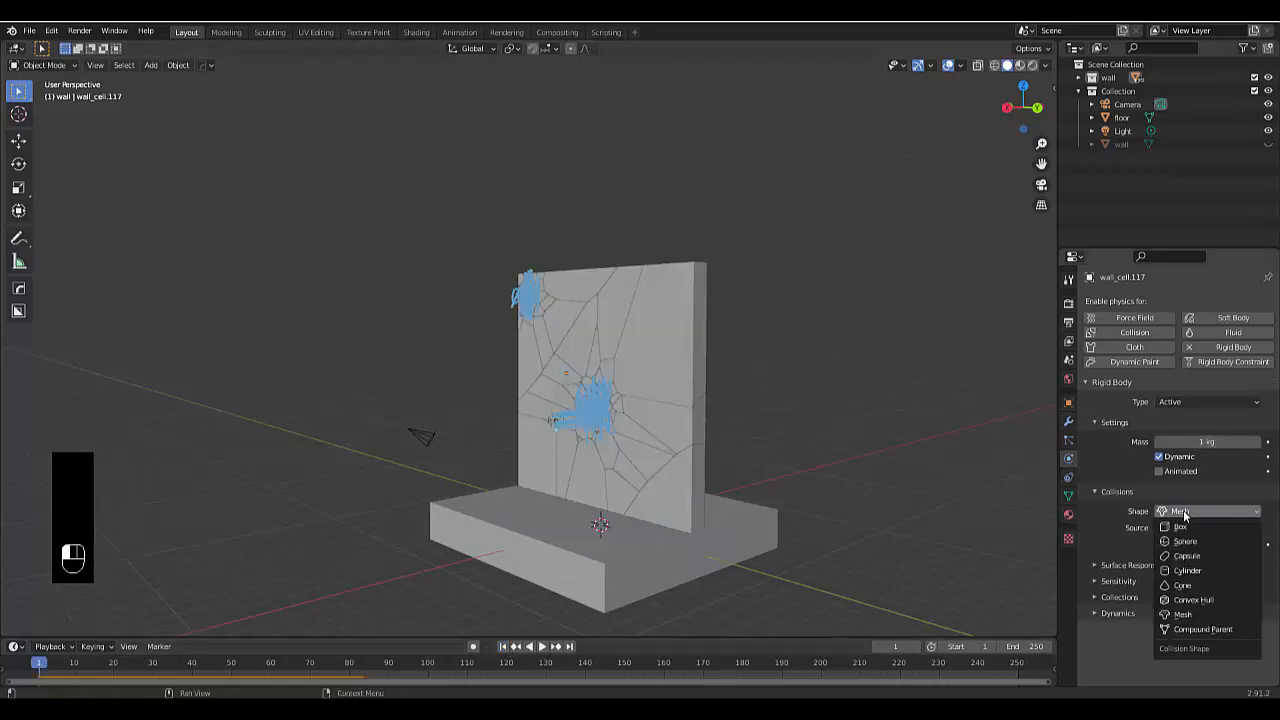
{"action": "left_click", "coordinate": [1214, 599]}
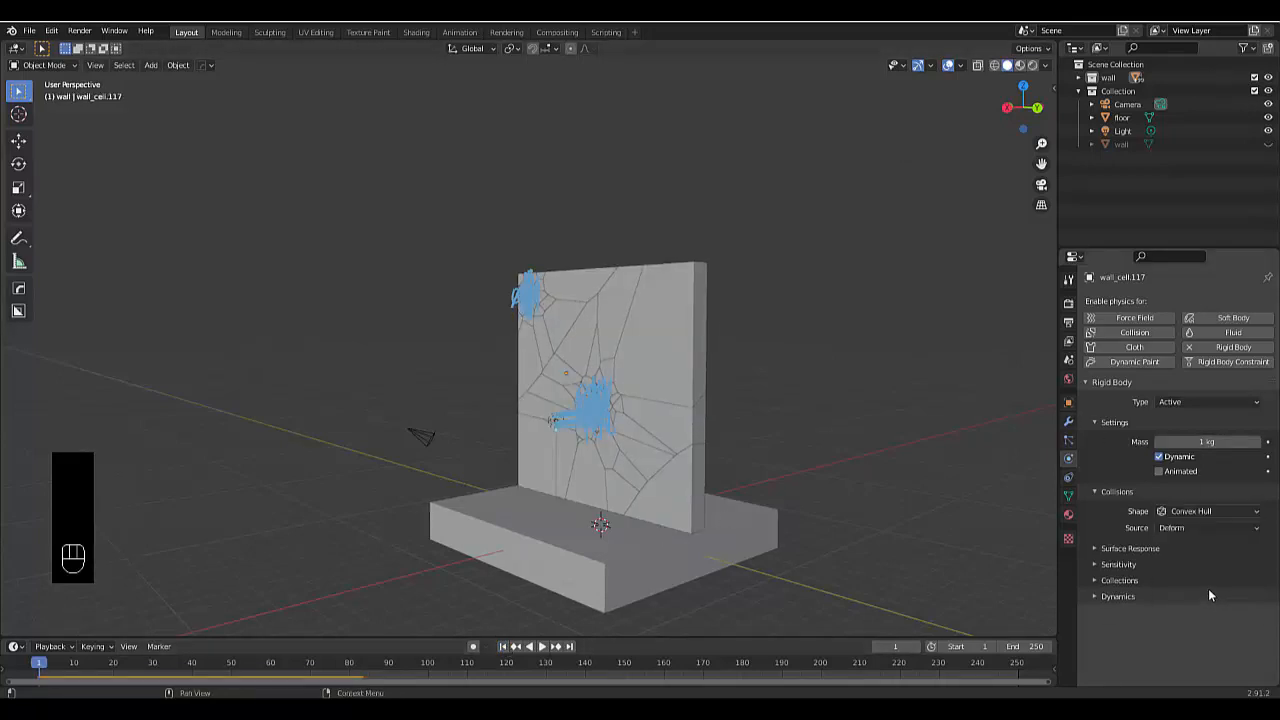
{"action": "right_click", "coordinate": [1185, 511]}
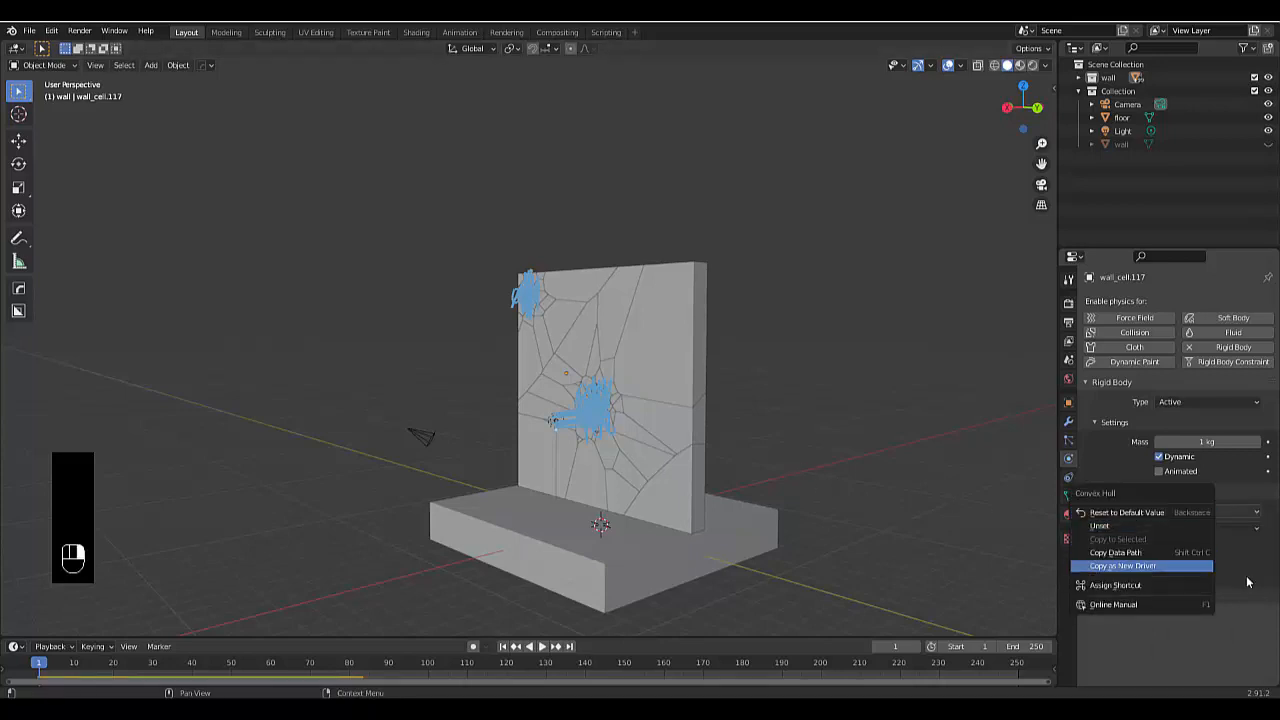
{"action": "right_click", "coordinate": [1111, 85]}
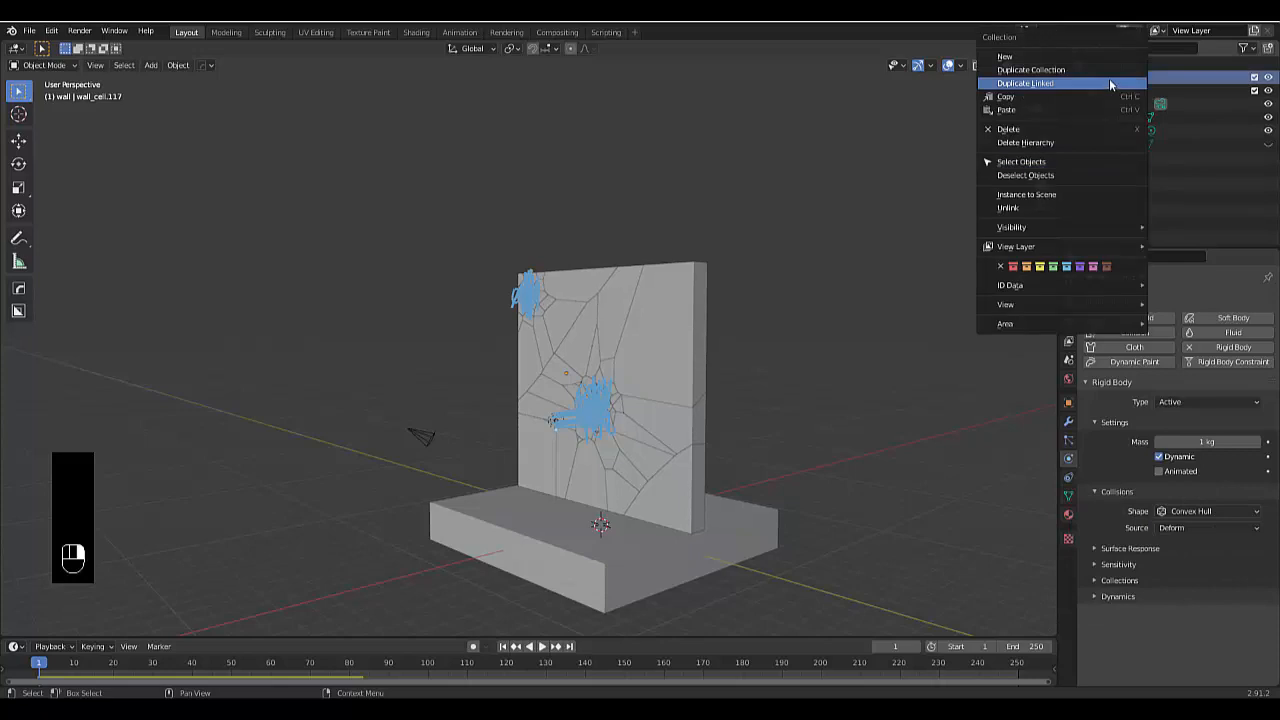
With the wall's large upper corner fragment active, select all wall fragments and copy a Convex Hull collision shape from it to them.
{"action": "left_click", "coordinate": [702, 308]}
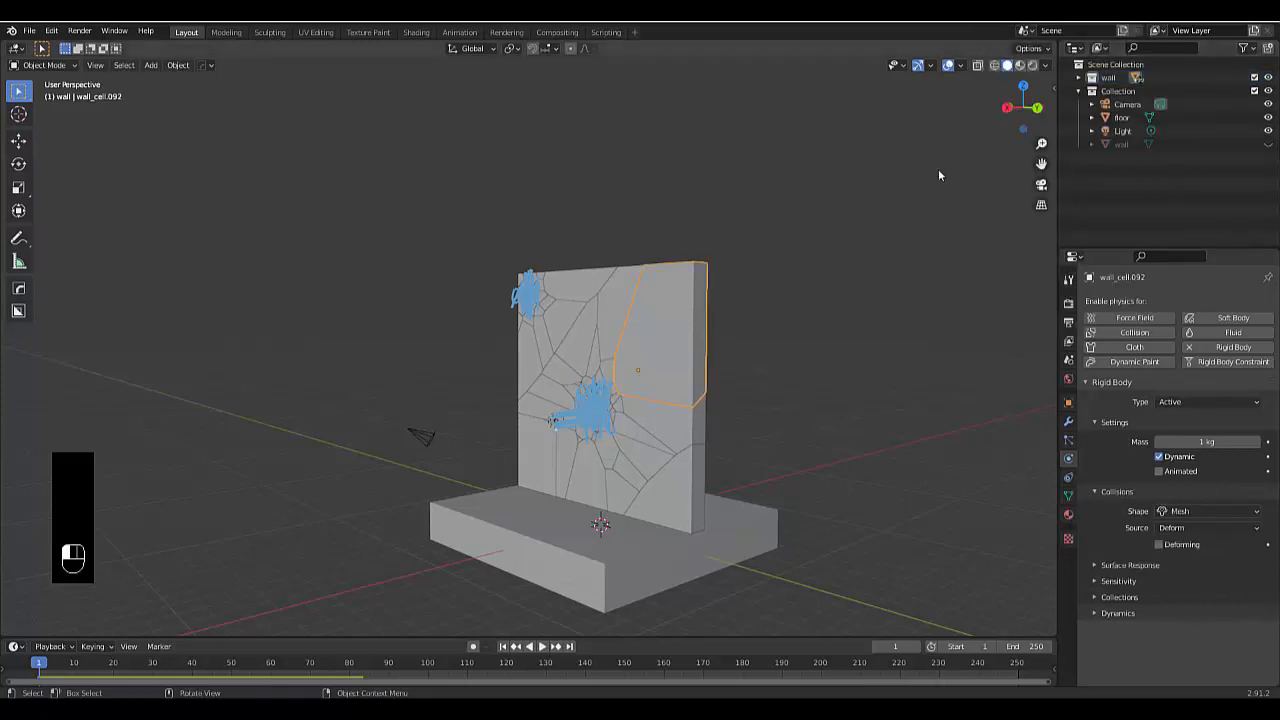
{"action": "left_click", "coordinate": [1112, 77]}
{"action": "right_click", "coordinate": [1115, 76]}
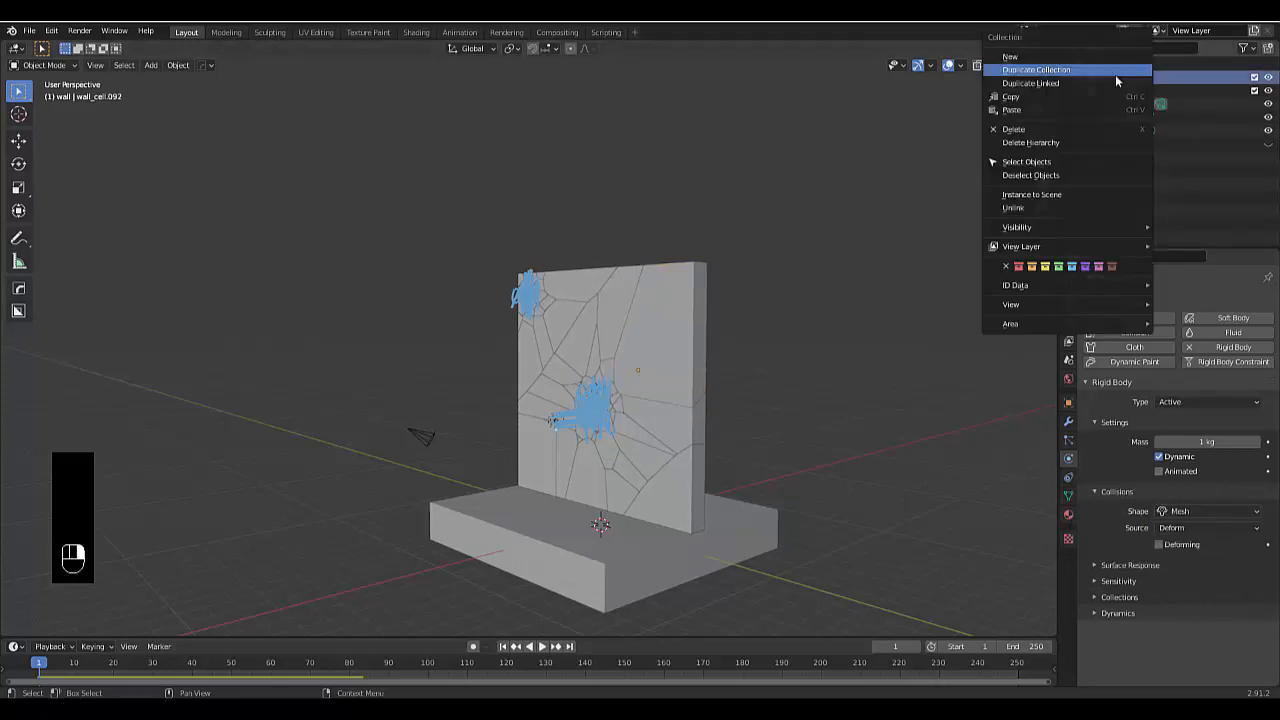
{"action": "left_click", "coordinate": [1053, 161]}
{"action": "left_click", "coordinate": [1178, 515]}
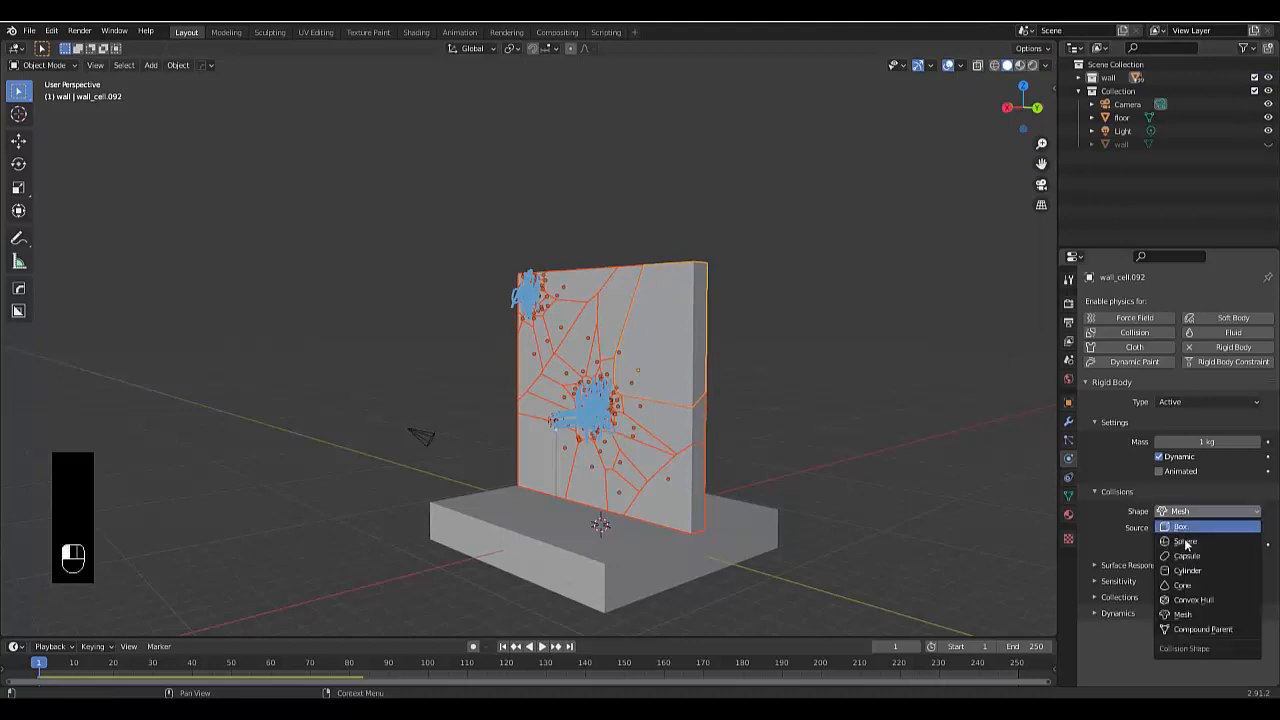
{"action": "left_click", "coordinate": [1202, 600]}
{"action": "right_click", "coordinate": [1208, 522]}
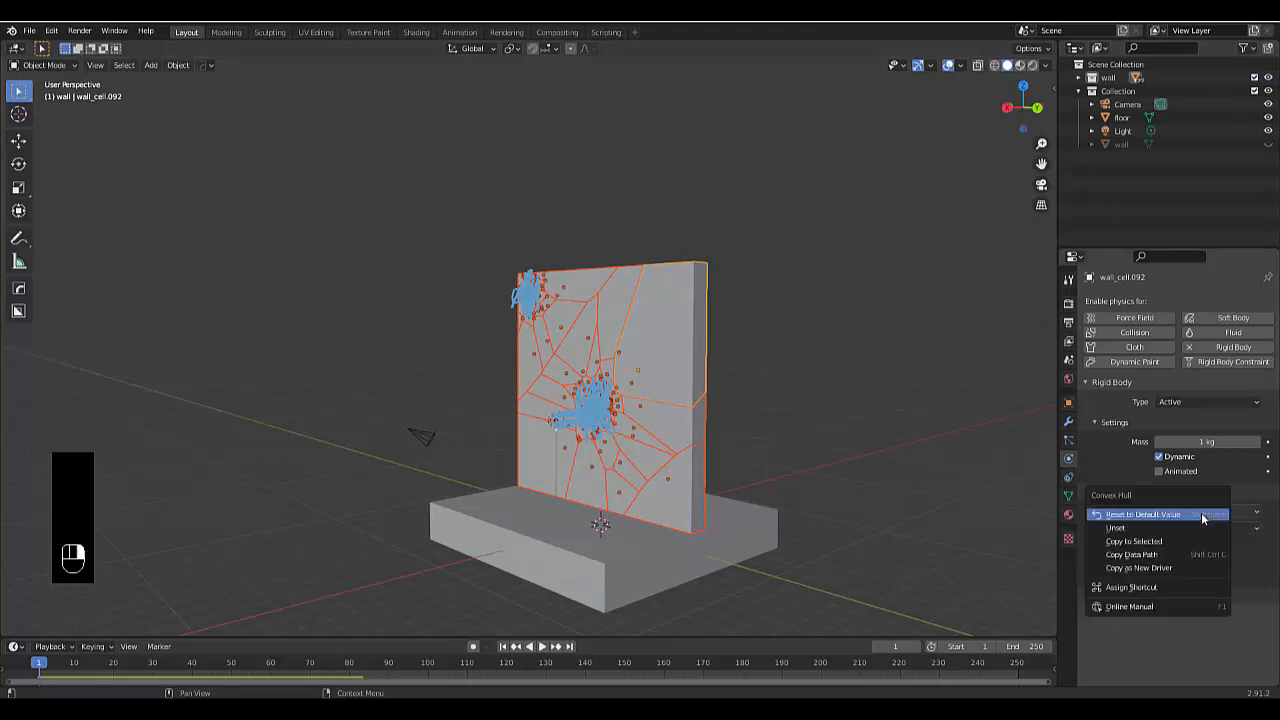
{"action": "left_click", "coordinate": [1171, 540]}
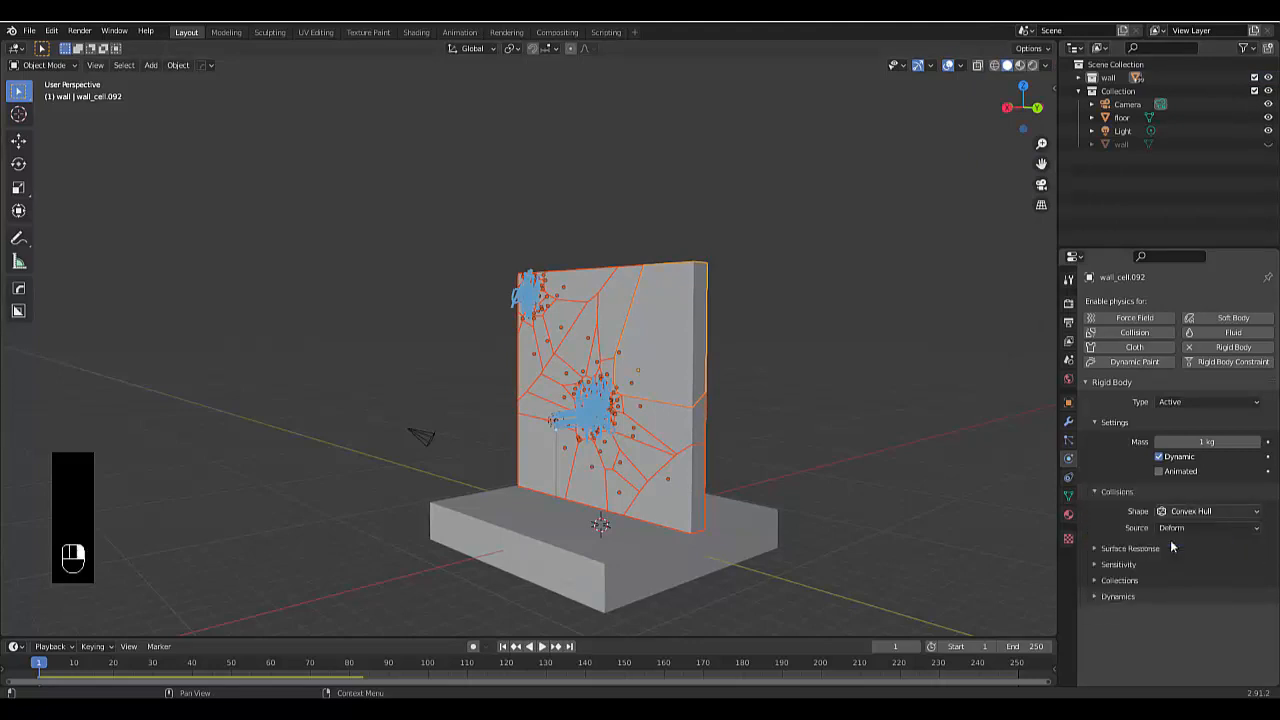
Play the simulation to view the wall collapse with Convex Hull collision shapes, stop it, and return to frame 1.
{"action": "left_click", "coordinate": [879, 402]}
{"action": "key", "text": "space"}
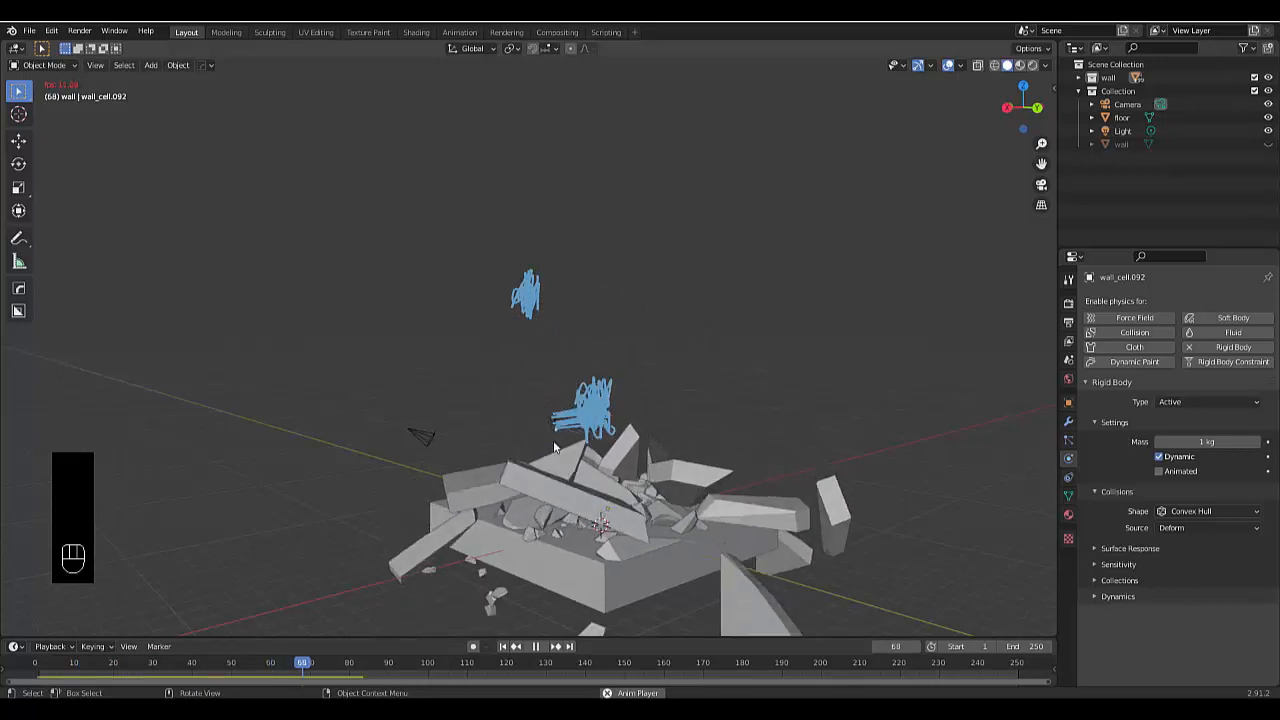
{"action": "key", "text": "space"}
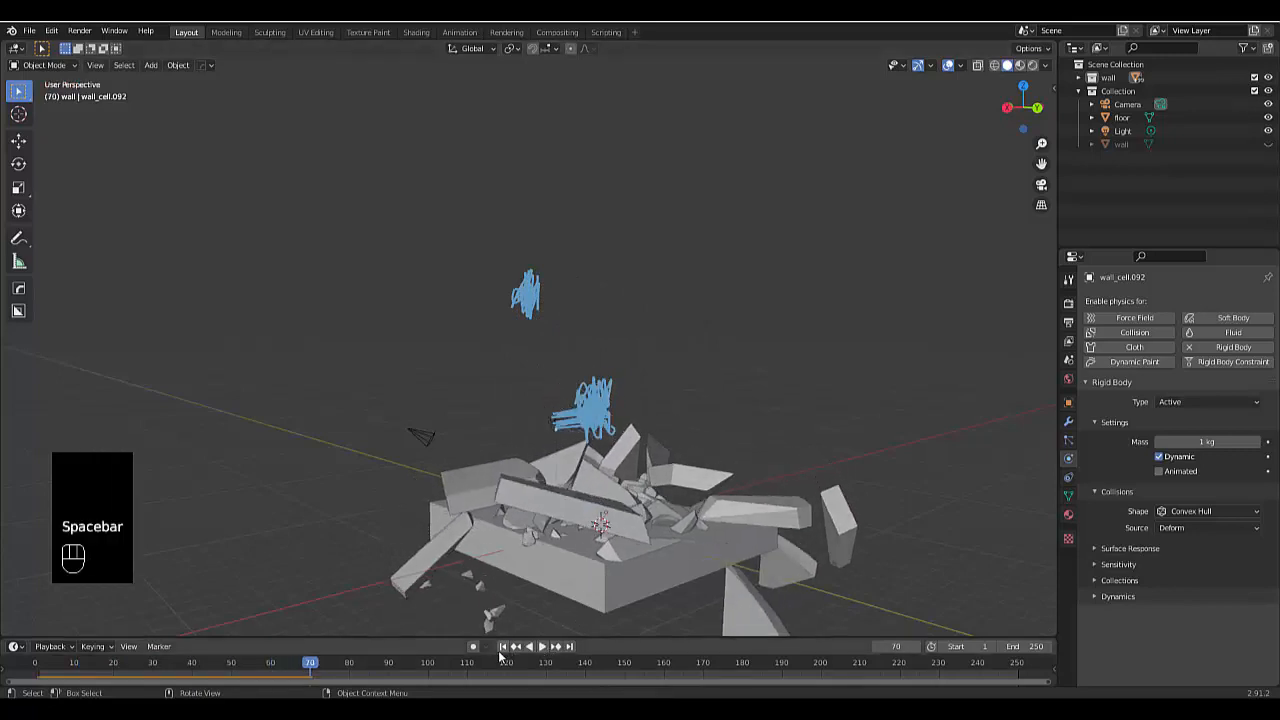
{"action": "left_click", "coordinate": [503, 647]}
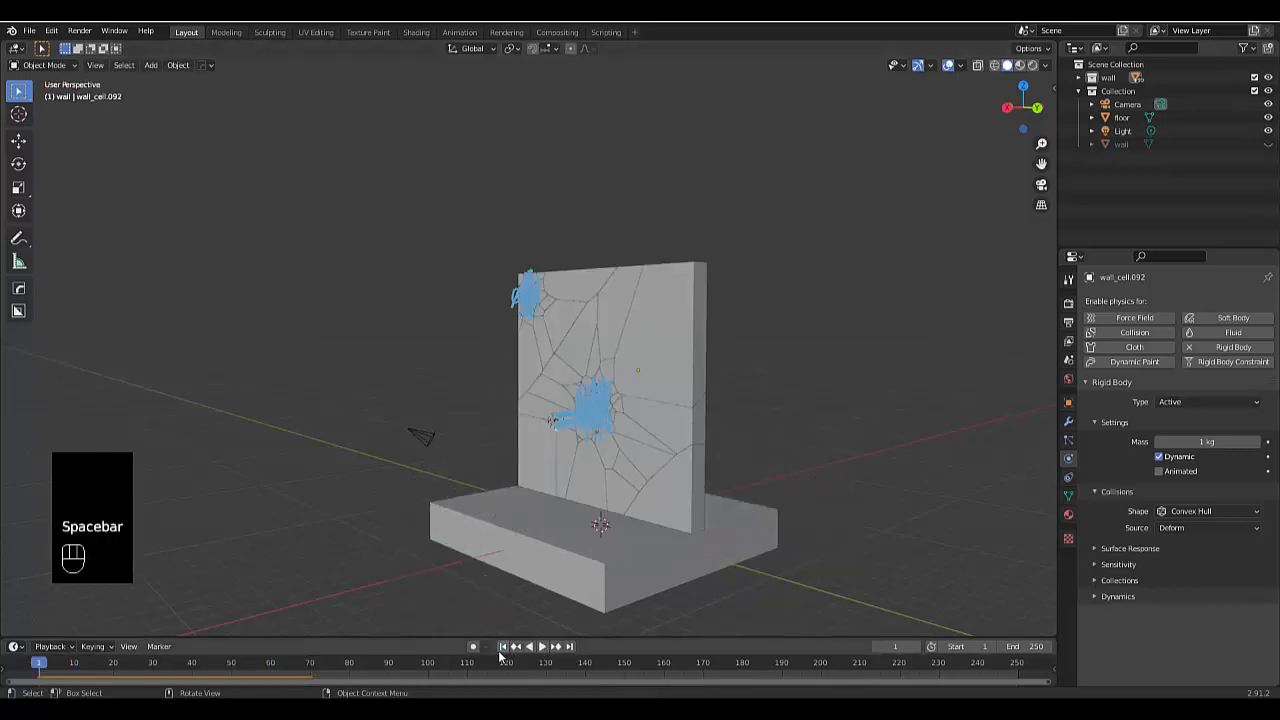
Select all objects in the wall collection and calculate their rigid body mass using the Air material preset.
{"action": "right_click", "coordinate": [1111, 84]}
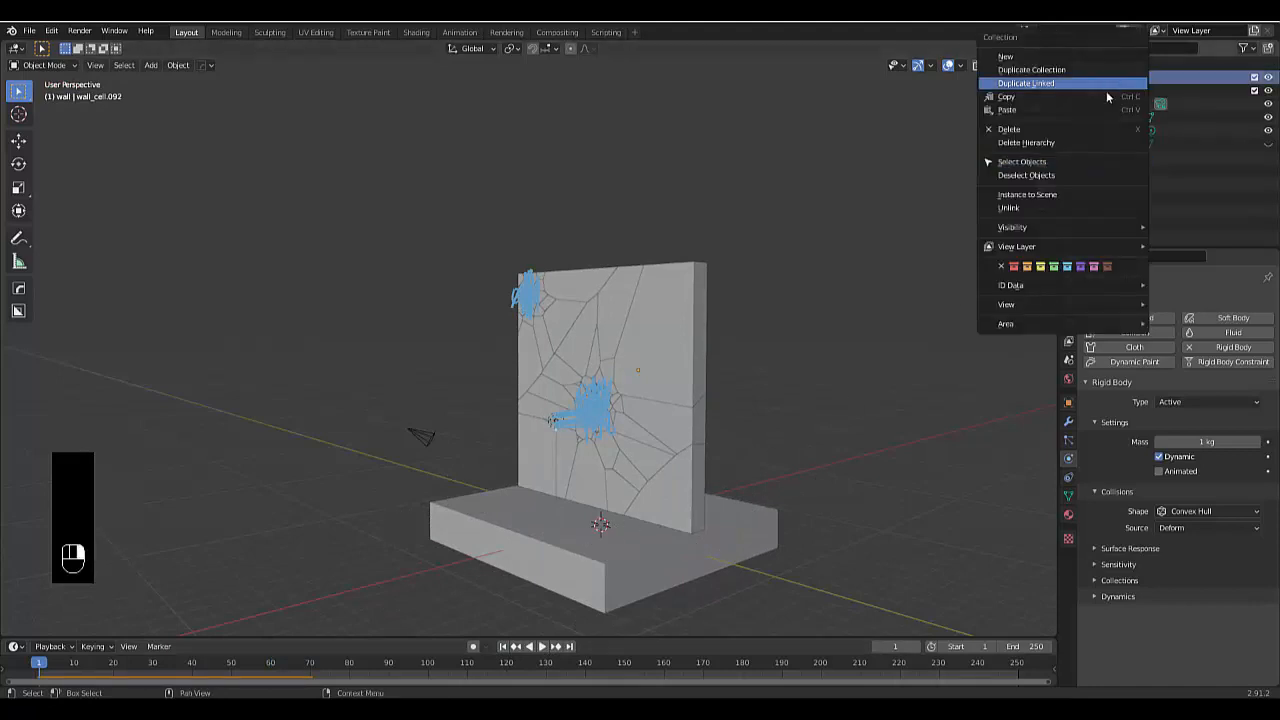
{"action": "left_click", "coordinate": [1048, 163]}
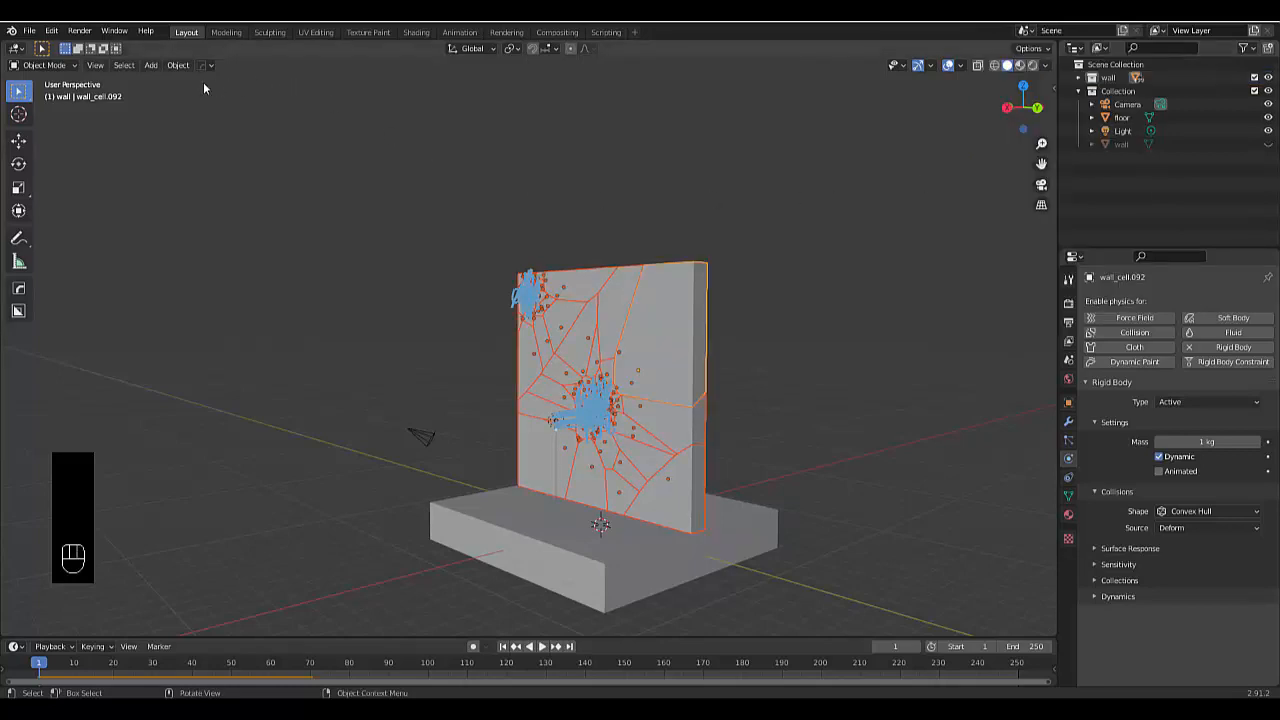
{"action": "left_click", "coordinate": [176, 66]}
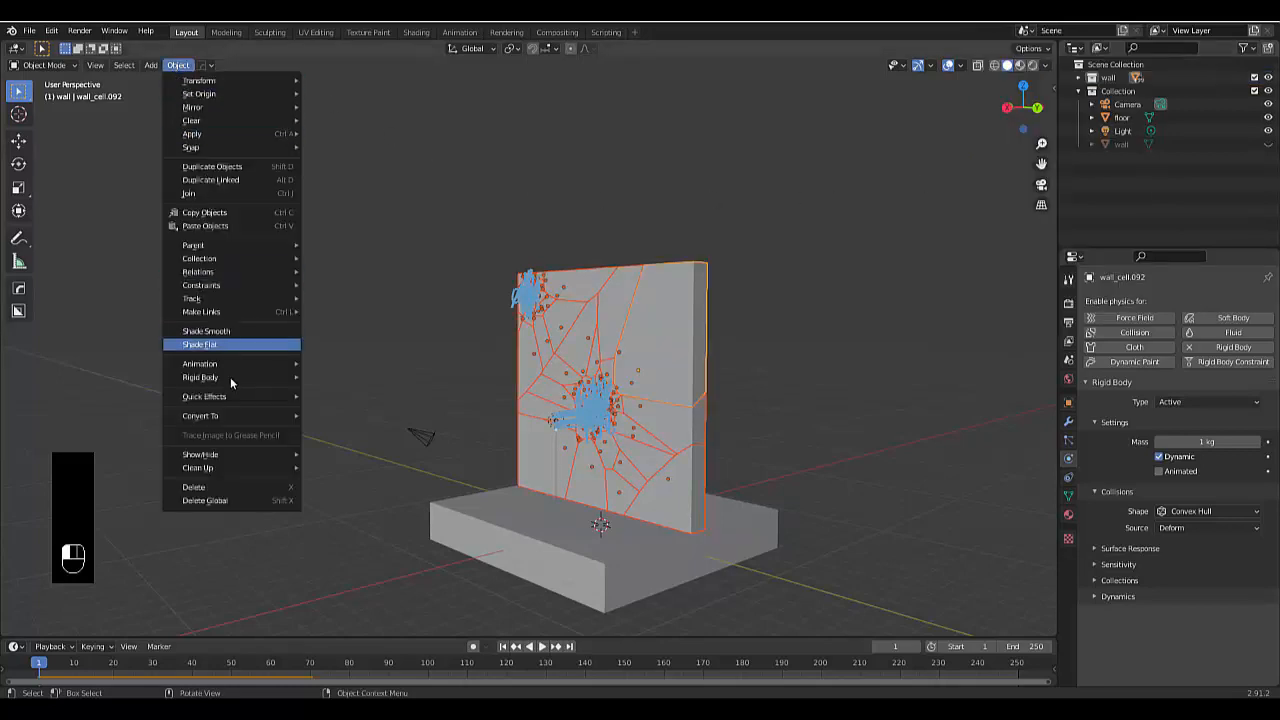
{"action": "mouse_move", "coordinate": [239, 377]}
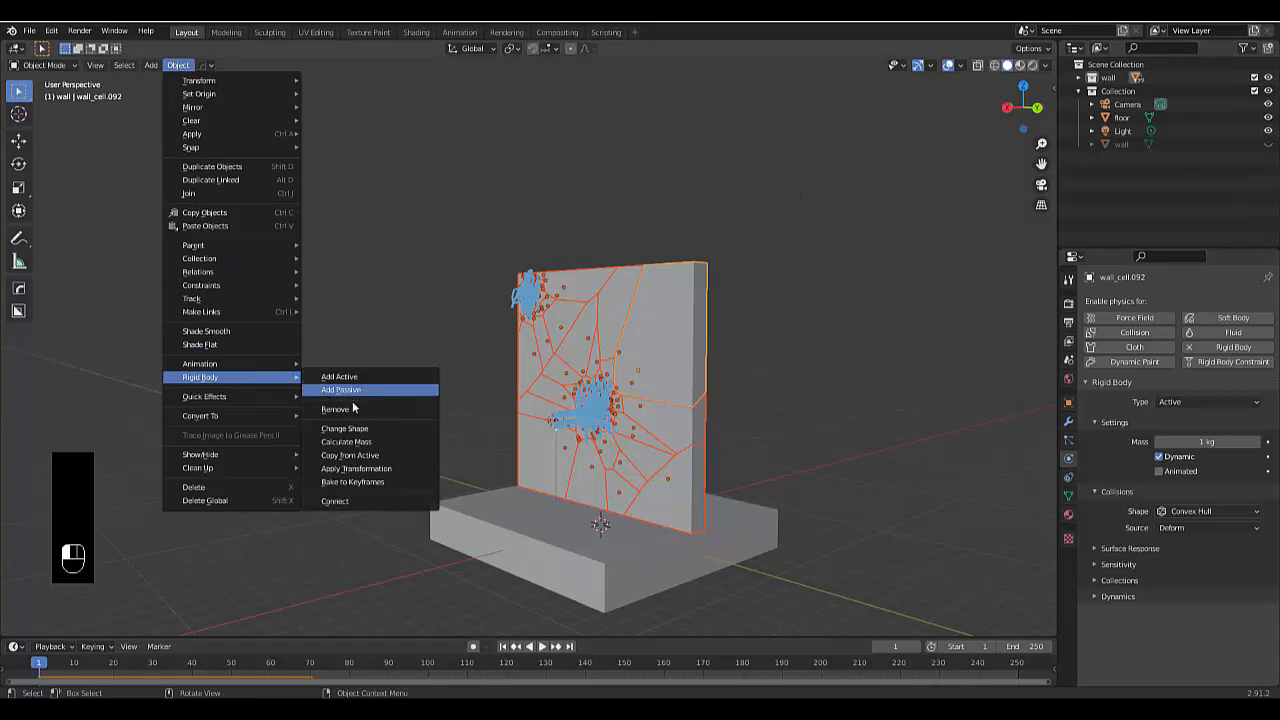
{"action": "left_click", "coordinate": [398, 442]}
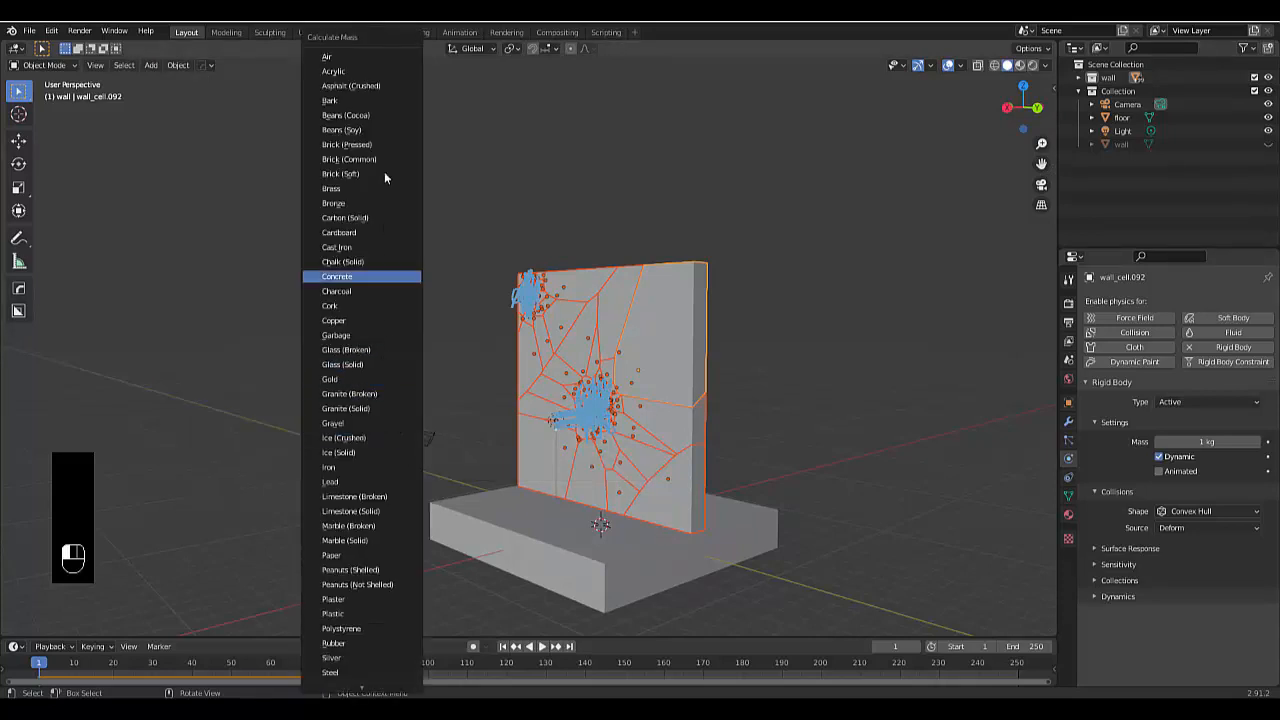
{"action": "left_click", "coordinate": [332, 58]}
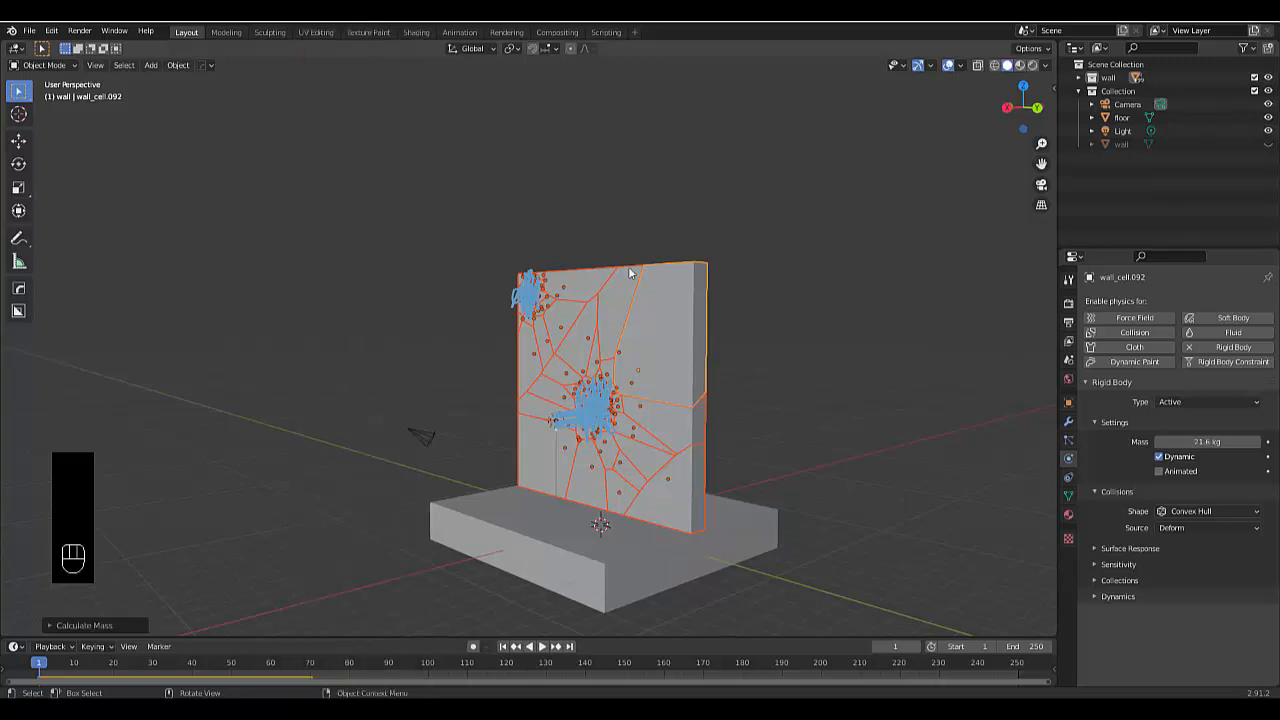
Set the active fragment's rigid body mass to 1 kg.
{"action": "left_click", "coordinate": [1209, 442]}
{"action": "type", "text": "1"}
{"action": "key", "text": "Return"}
Connect the selected wall fragments with rigid body constraints using the Connect command.
{"action": "left_click", "coordinate": [178, 66]}
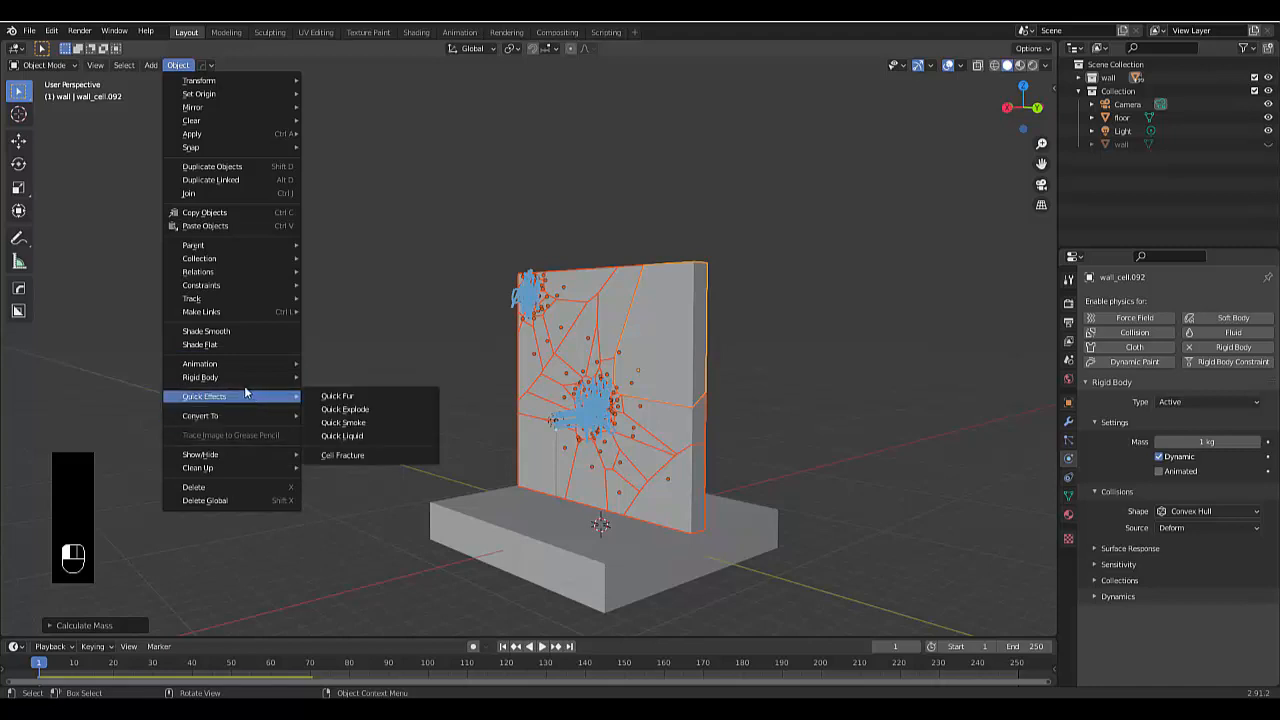
{"action": "mouse_move", "coordinate": [240, 379]}
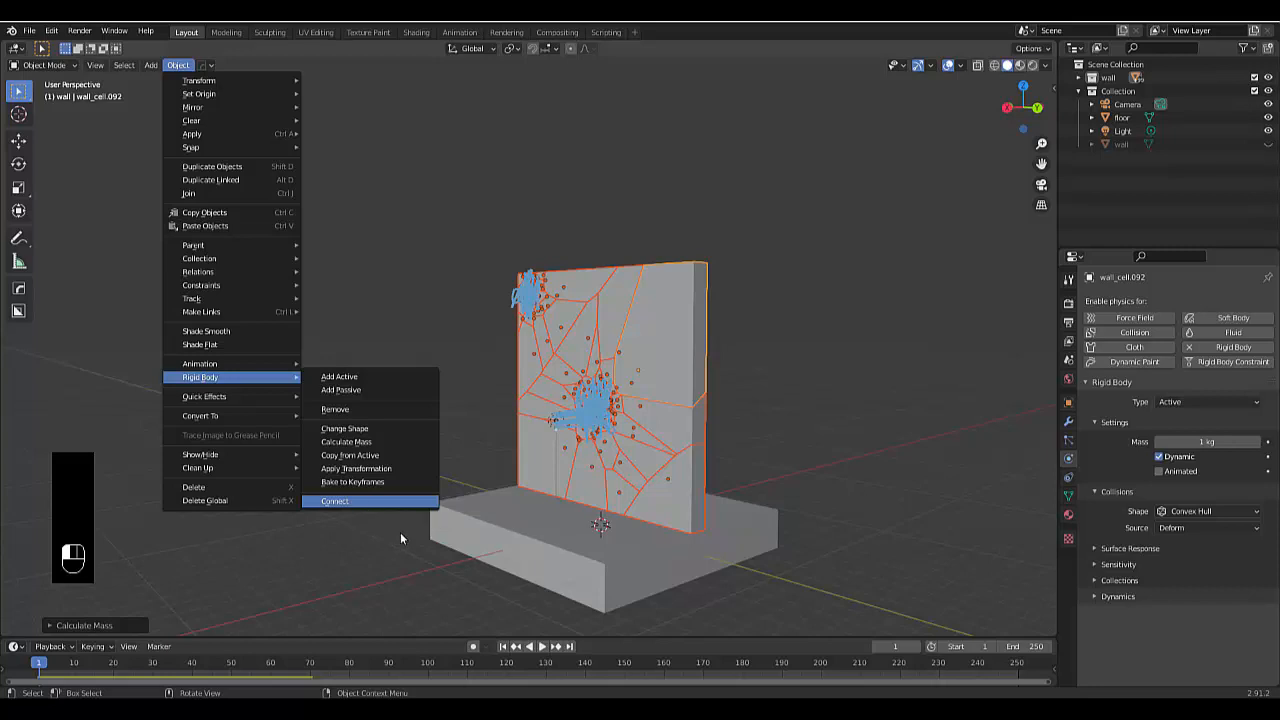
{"action": "key", "text": "Return"}
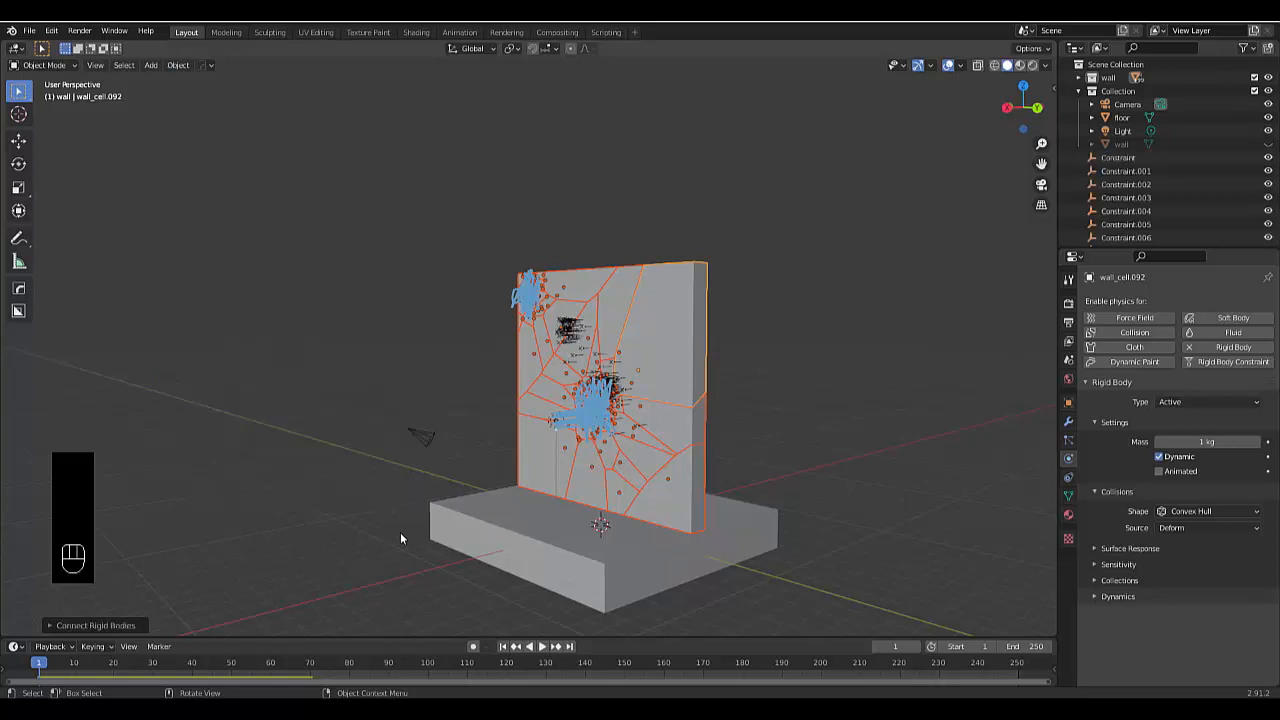
Create a new collection directly under the Scene Collection and name it "wall glue".
{"action": "left_click", "coordinate": [1079, 92]}
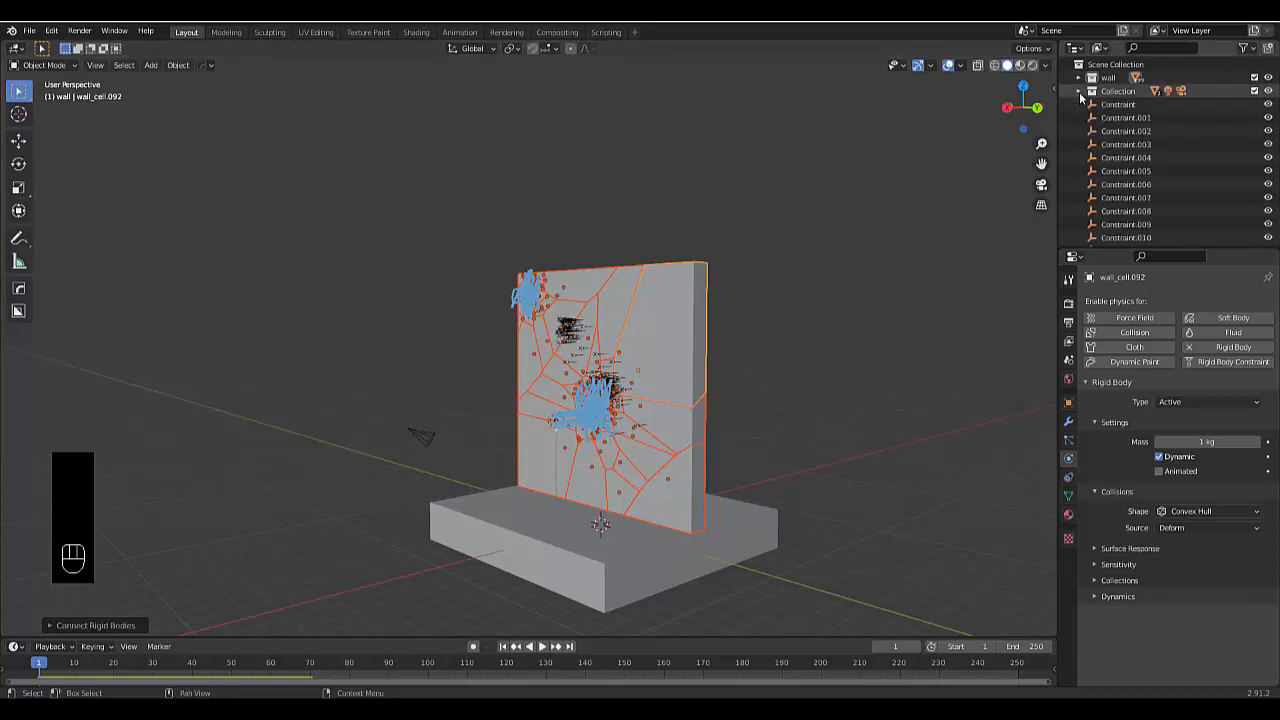
{"action": "left_click", "coordinate": [1080, 94]}
{"action": "left_click", "coordinate": [1079, 92]}
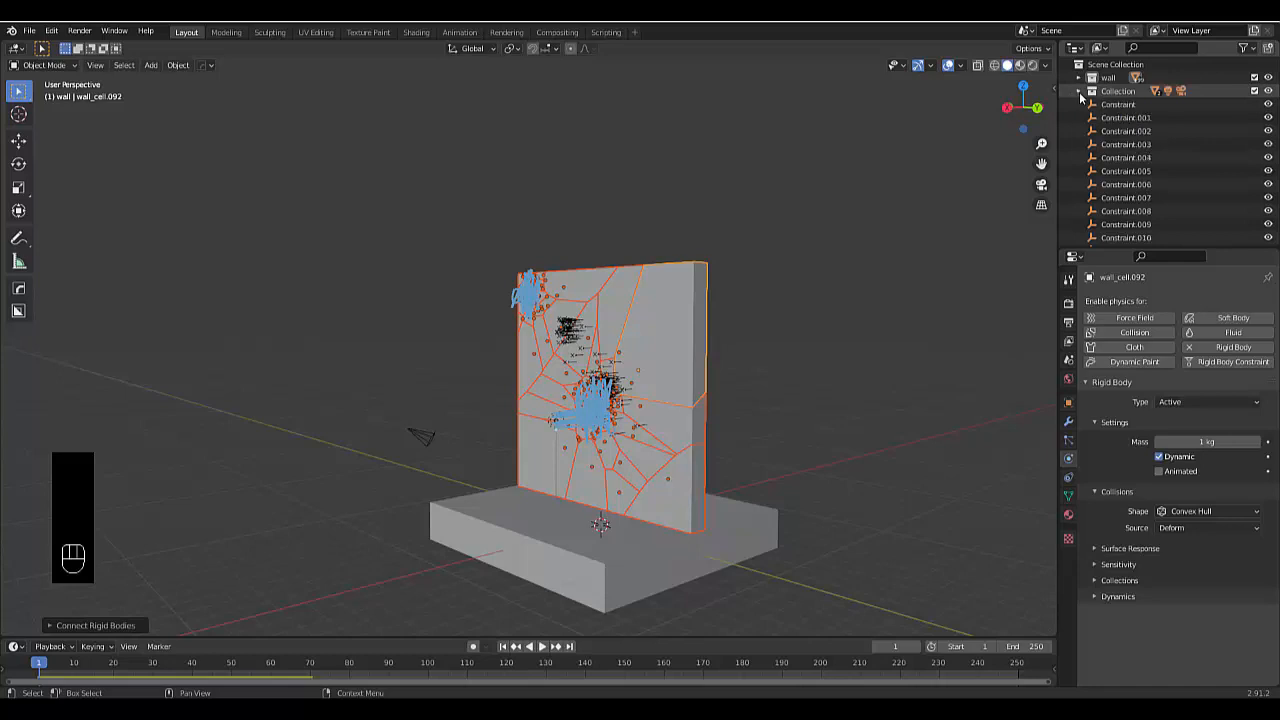
{"action": "right_click", "coordinate": [1172, 66]}
{"action": "left_click", "coordinate": [1170, 68]}
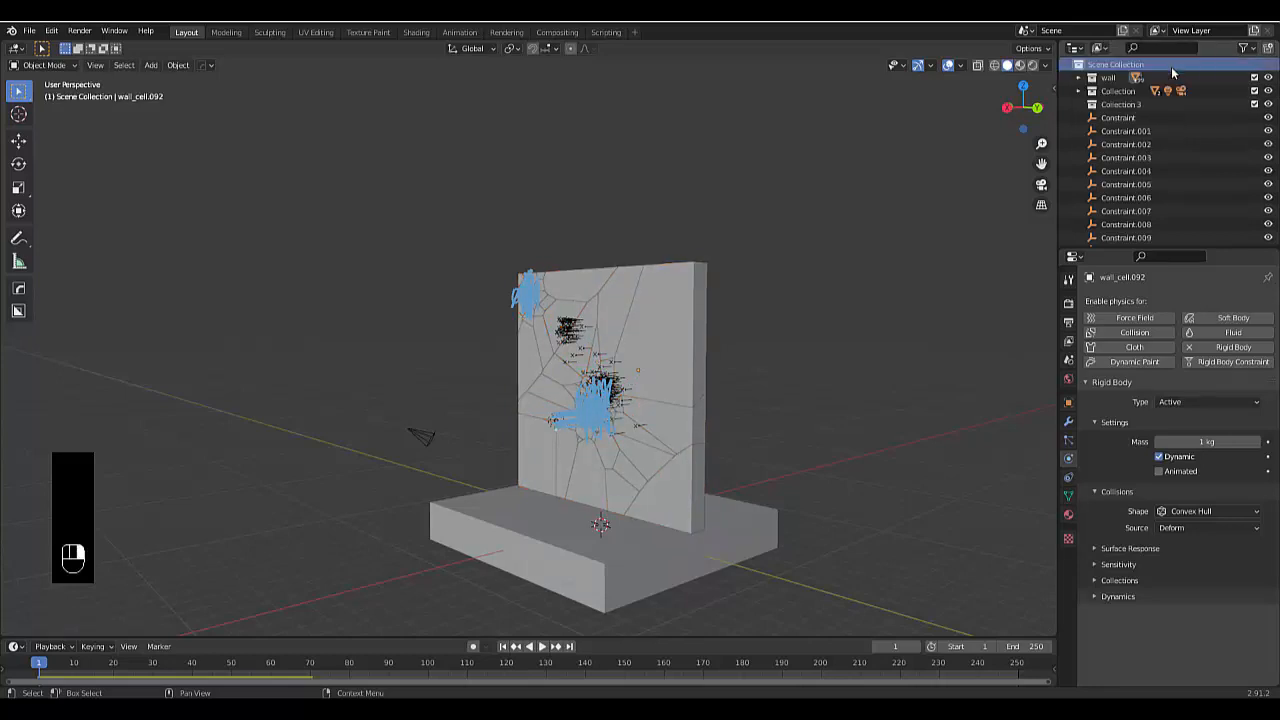
{"action": "left_click", "coordinate": [1130, 108]}
{"action": "double_click", "coordinate": [1130, 106]}
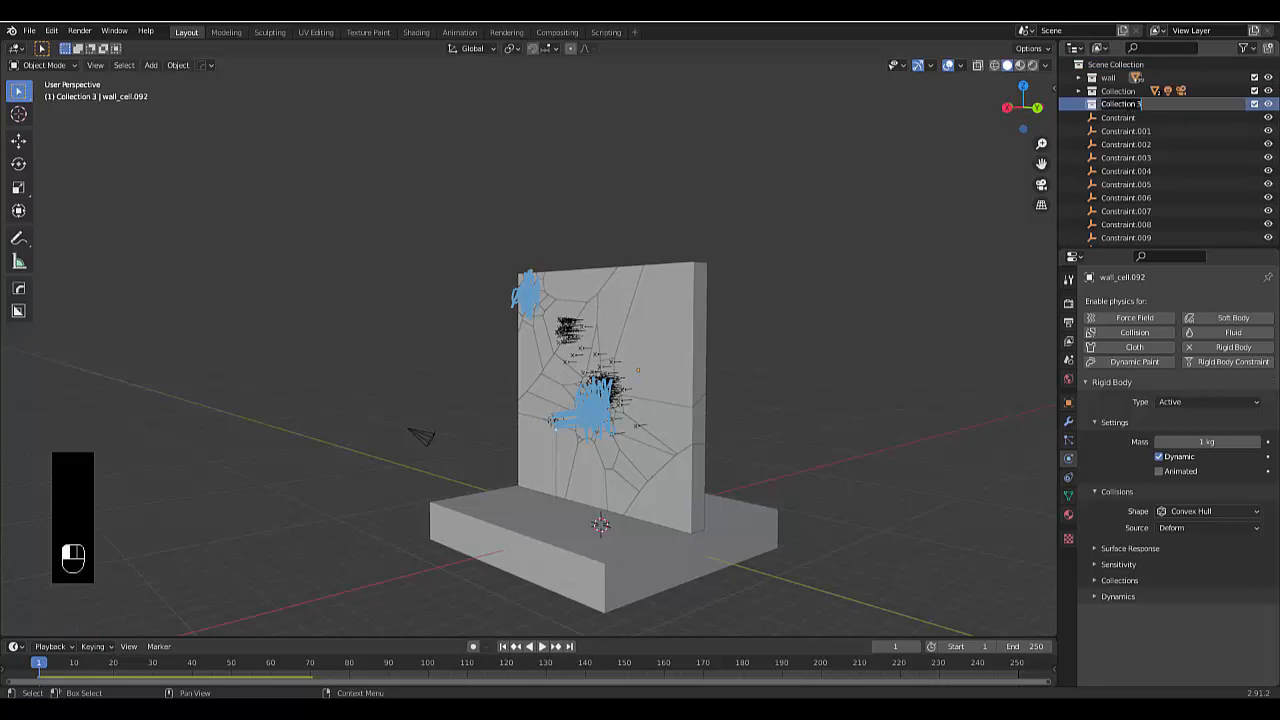
{"action": "type", "text": "wall glue"}
{"action": "key", "text": "Return"}
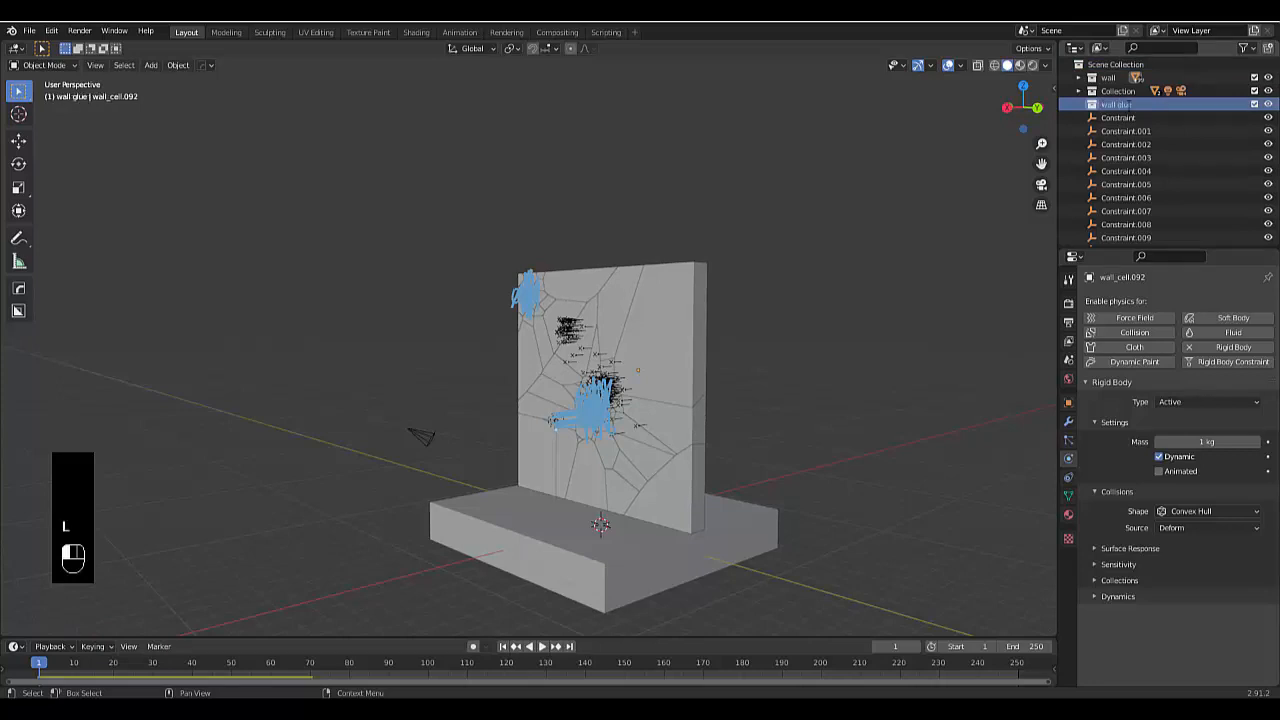
Select all the Constraint empties from first to last, move them into the wall glue collection, and collapse it.
{"action": "left_click", "coordinate": [1117, 118]}
{"action": "scroll", "coordinate": [1149, 131], "scroll_direction": "down", "scroll_amount": 15}
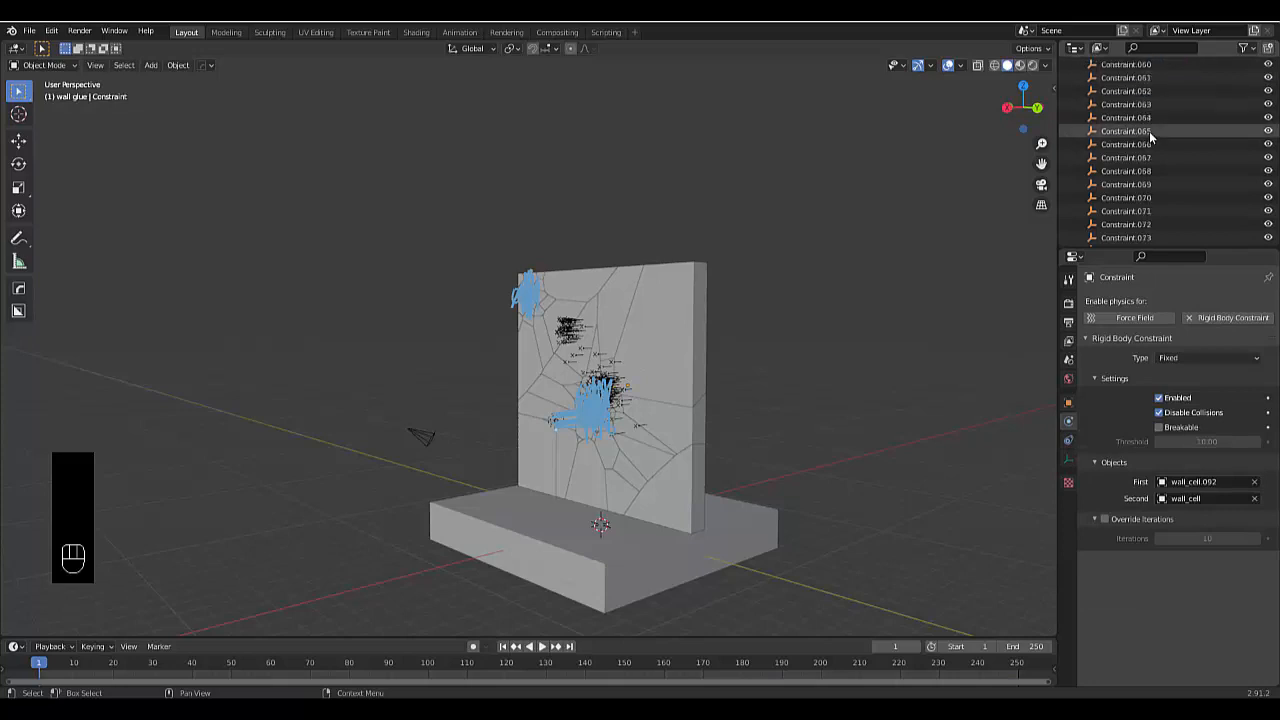
{"action": "scroll", "coordinate": [1149, 131], "scroll_direction": "down", "scroll_amount": 20}
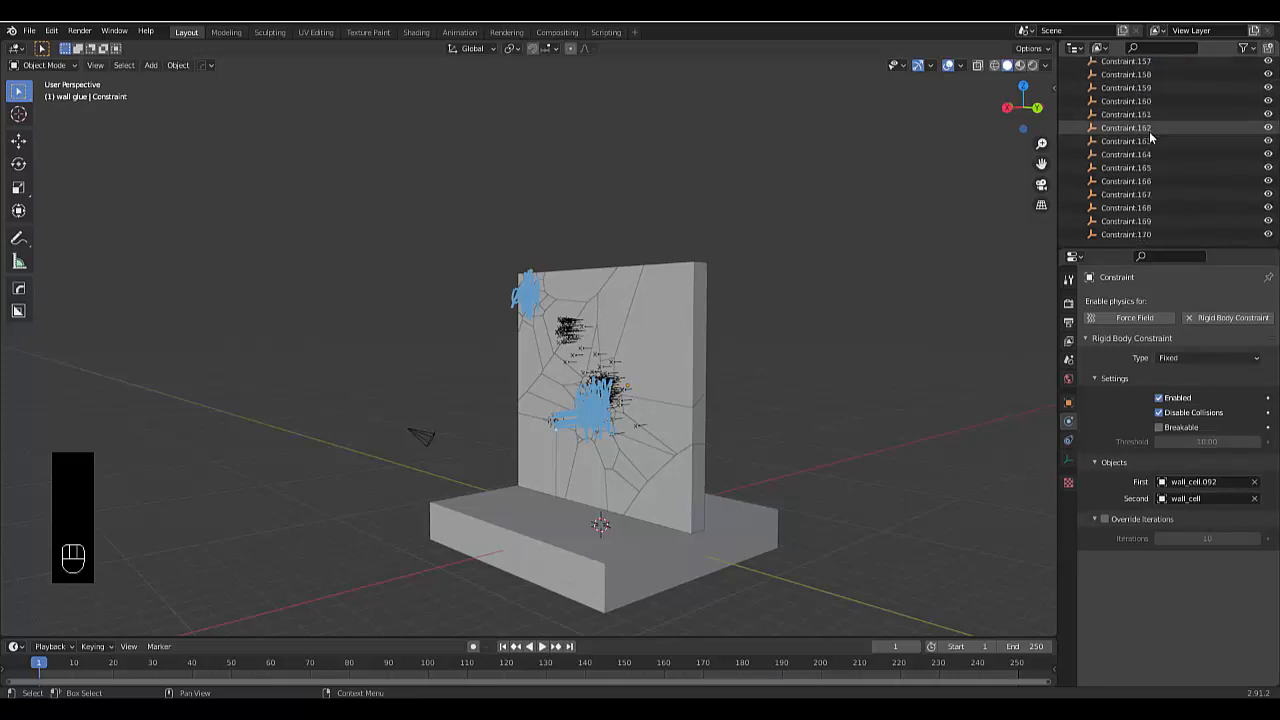
{"action": "left_click", "coordinate": [1128, 233], "text": "shift"}
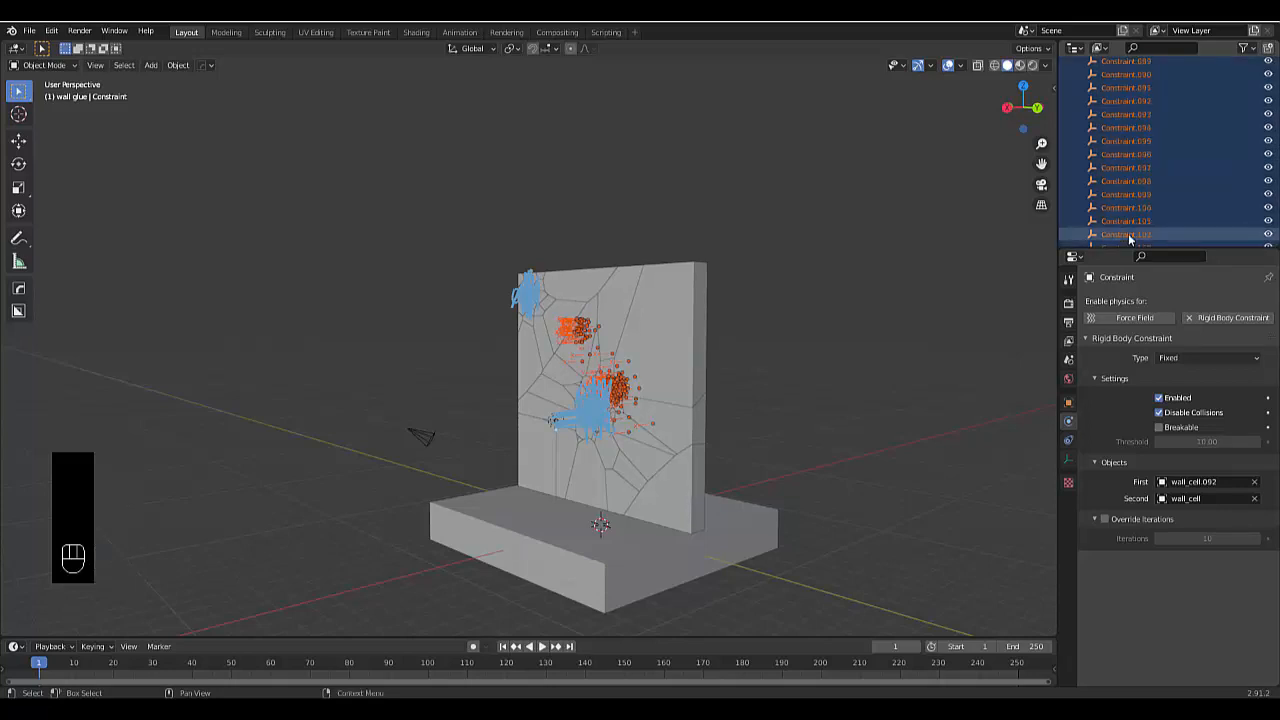
{"action": "scroll", "coordinate": [1128, 233], "scroll_direction": "up", "scroll_amount": 20}
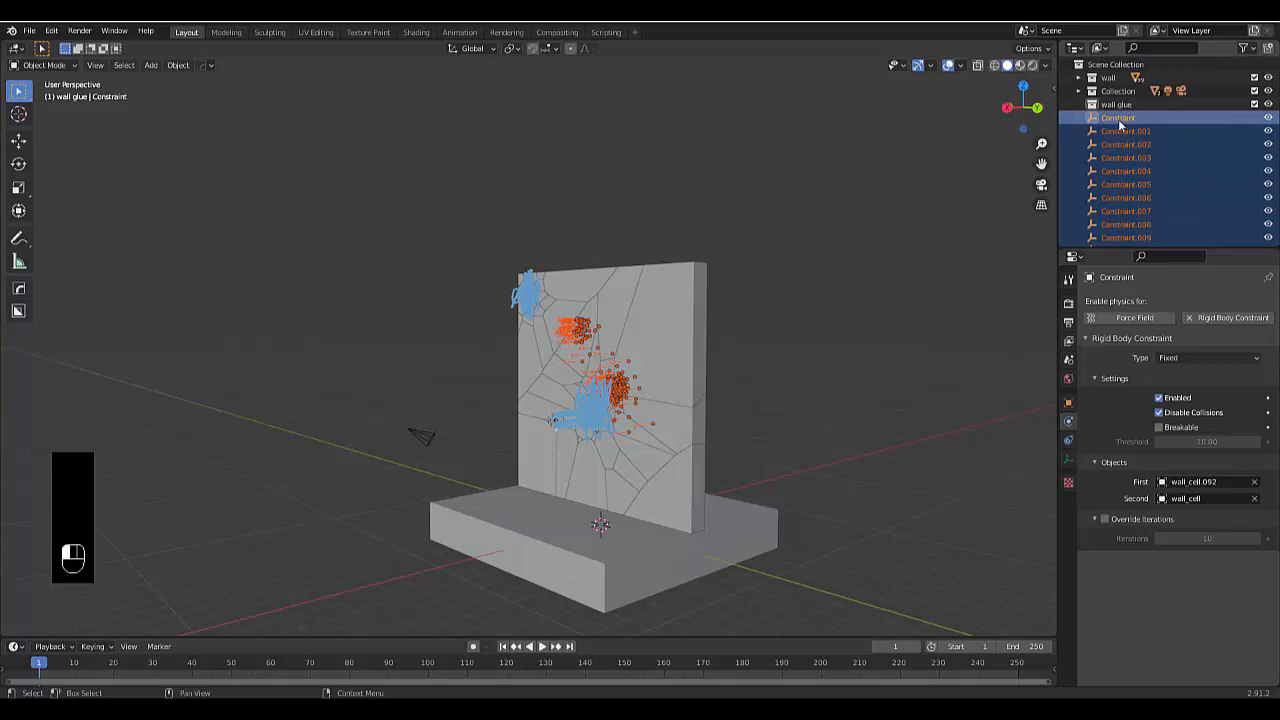
{"action": "left_click_drag", "start_coordinate": [1120, 125], "coordinate": [1100, 106]}
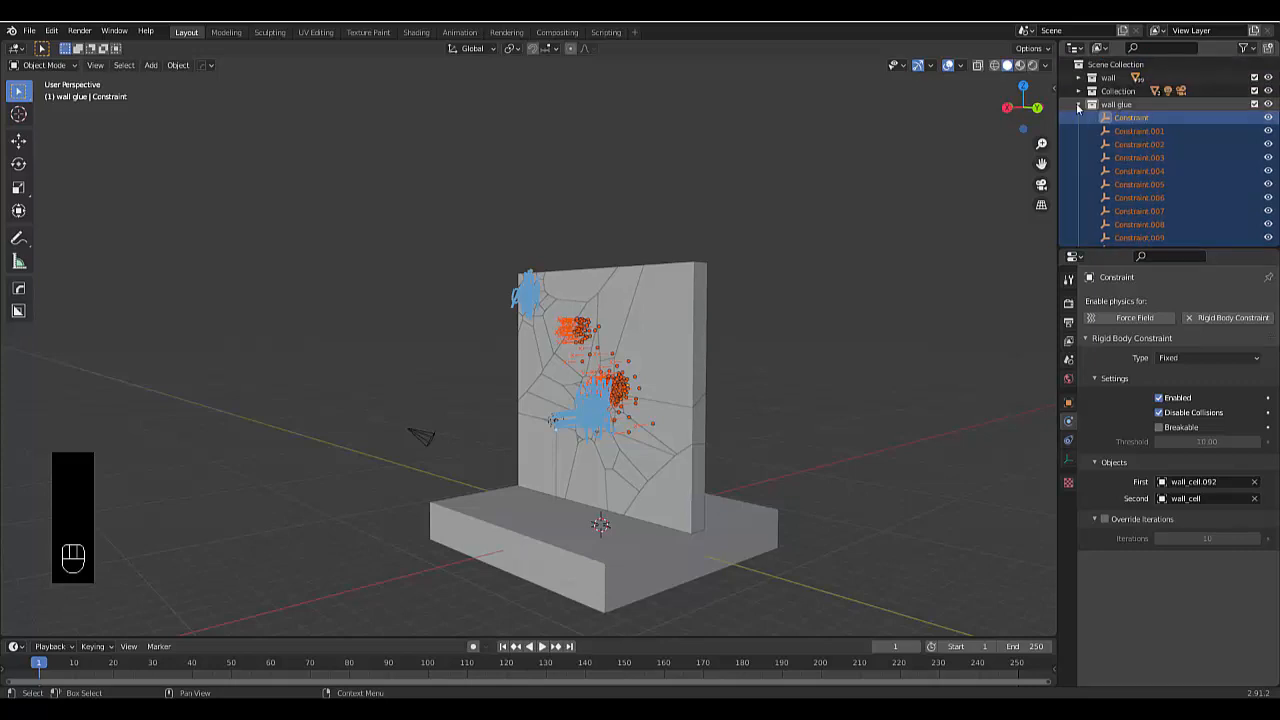
{"action": "left_click", "coordinate": [1078, 105]}
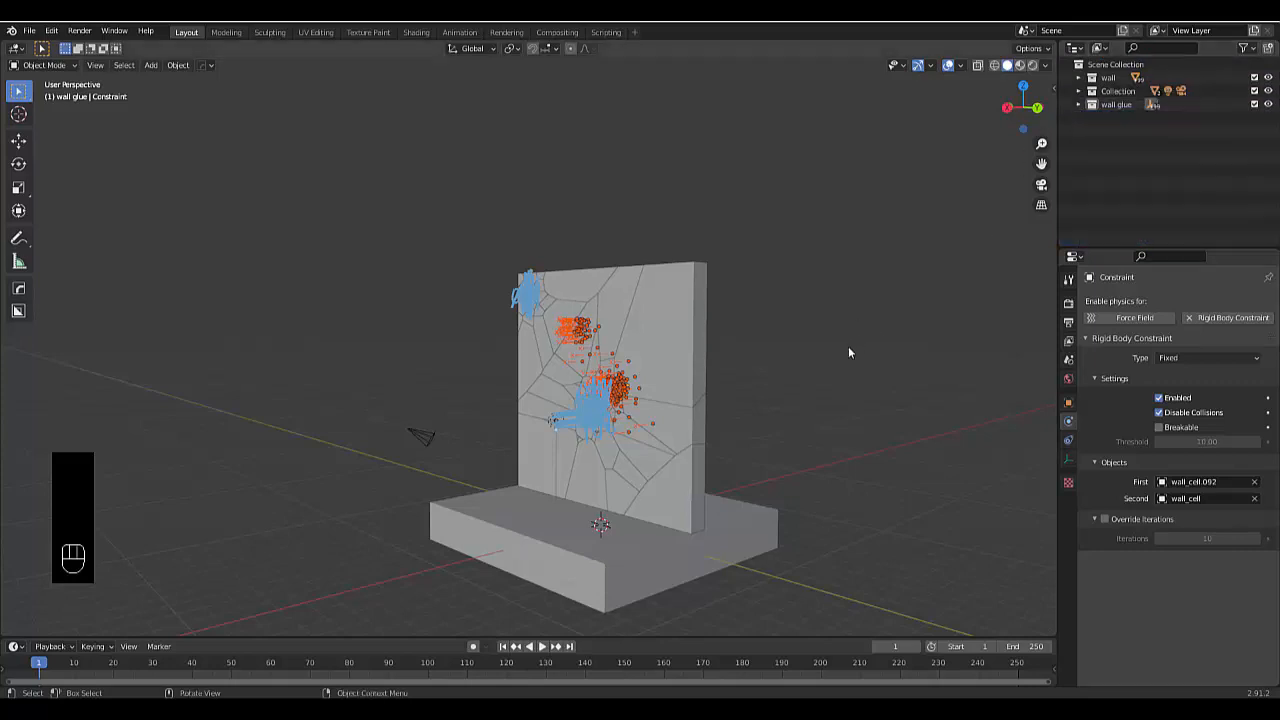
Play the simulation to check how the constrained wall behaves, stop it, and return to frame 1.
{"action": "middle_click_drag", "start_coordinate": [848, 352], "coordinate": [805, 355]}
{"action": "key", "text": "space"}
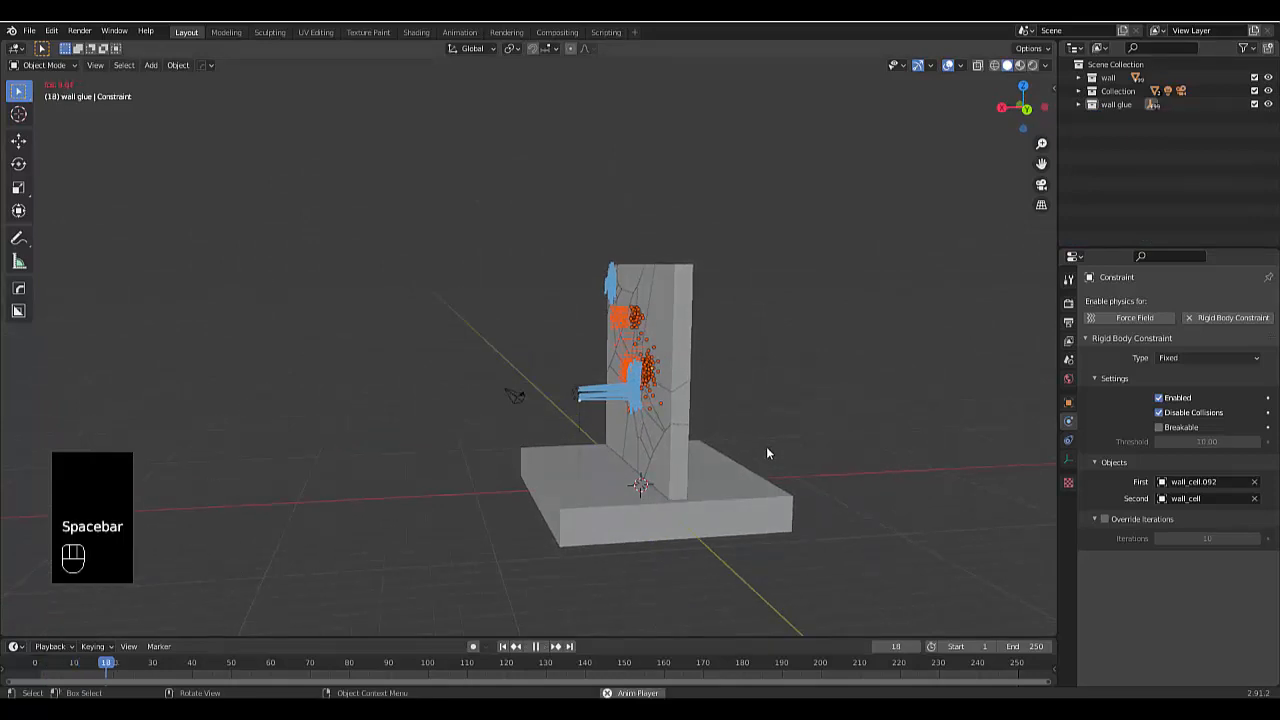
{"action": "left_click", "coordinate": [536, 647]}
{"action": "left_click", "coordinate": [503, 647]}
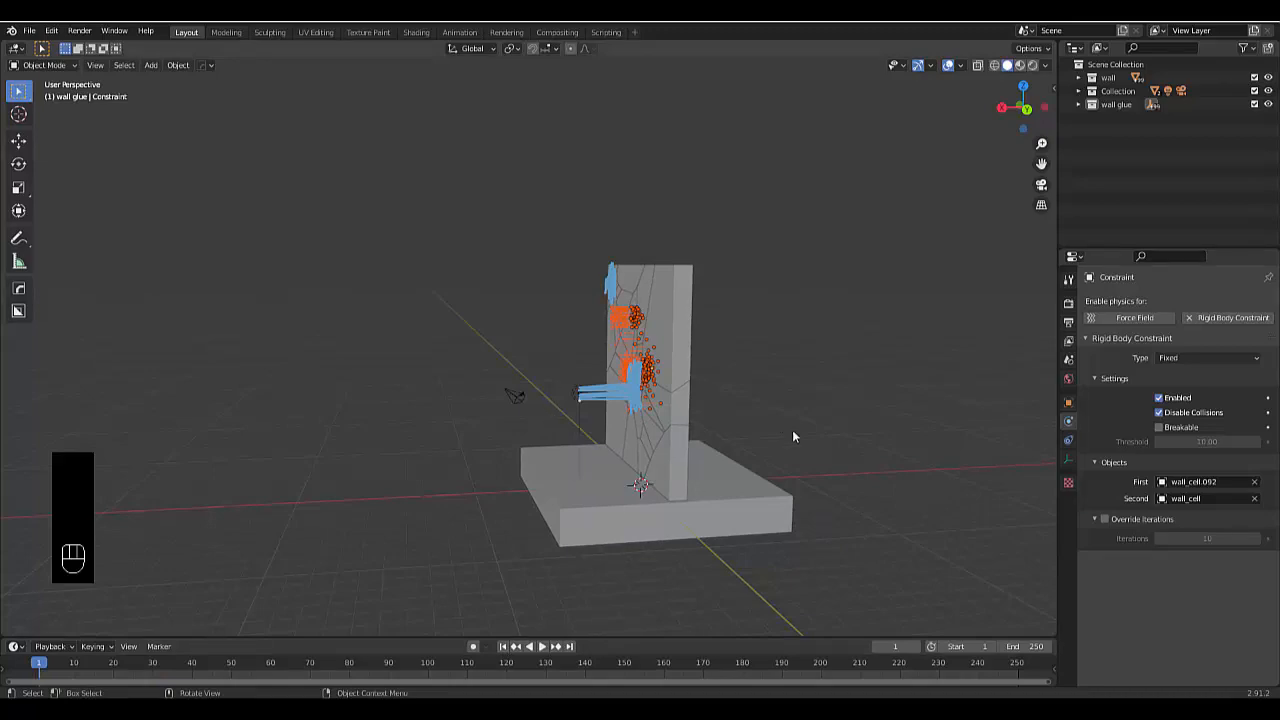
Examine the scene's Rigid Body World settings, including Substeps Per Frame and Solver Iterations, without changing them.
{"action": "middle_click_drag", "start_coordinate": [802, 398], "coordinate": [1036, 484]}
{"action": "middle_click_drag", "start_coordinate": [624, 399], "coordinate": [672, 399]}
{"action": "scroll", "coordinate": [587, 386], "scroll_direction": "up", "scroll_amount": 3}
{"action": "middle_click_drag", "start_coordinate": [587, 386], "coordinate": [640, 385]}
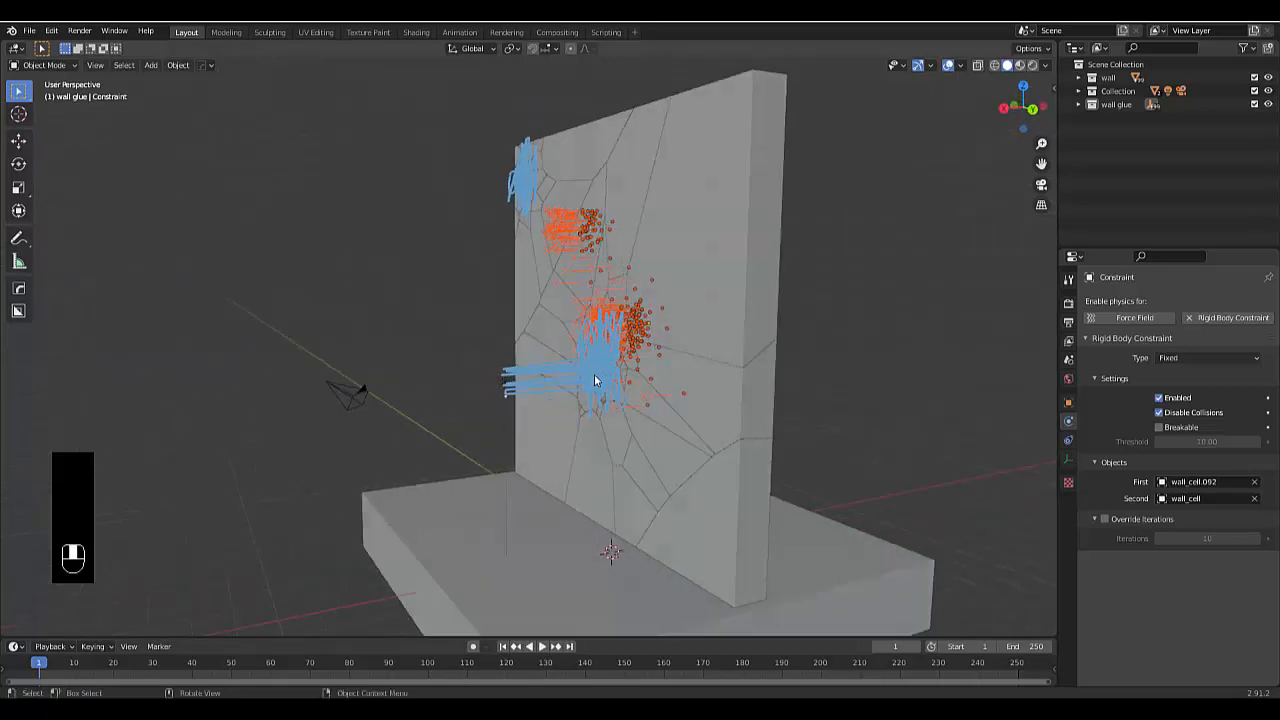
{"action": "left_click", "coordinate": [1069, 366]}
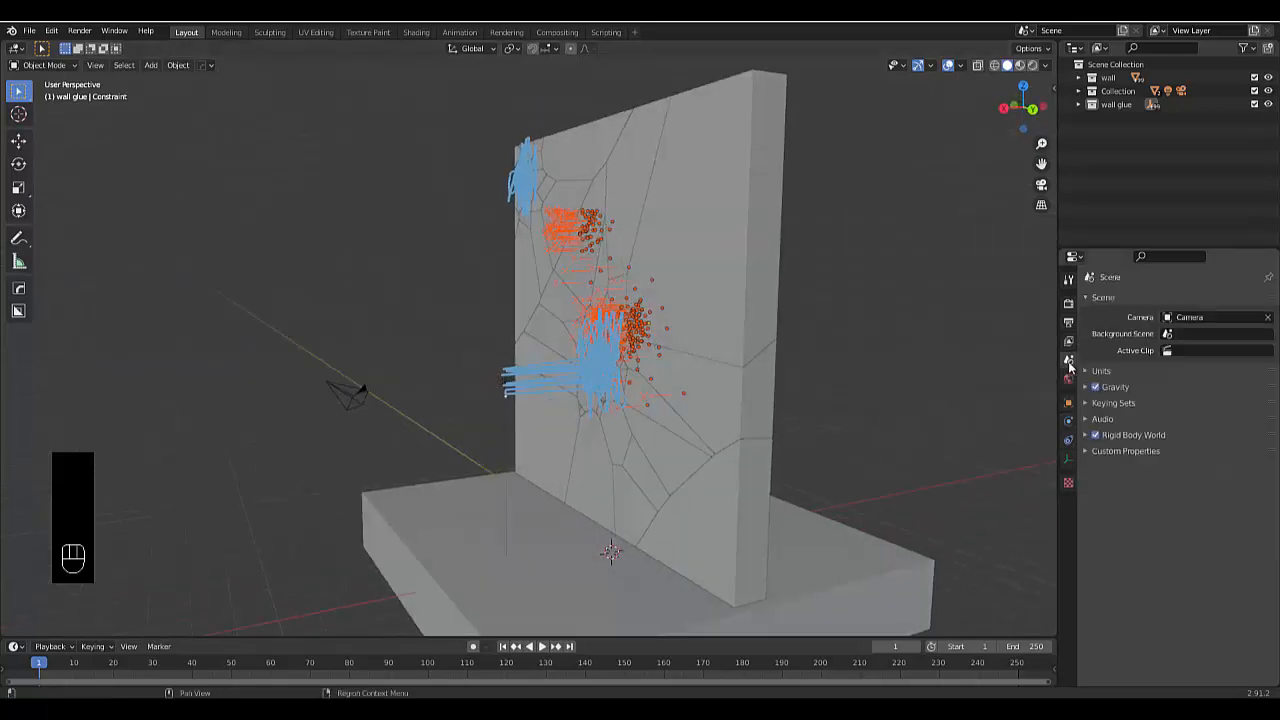
{"action": "left_click", "coordinate": [1147, 435]}
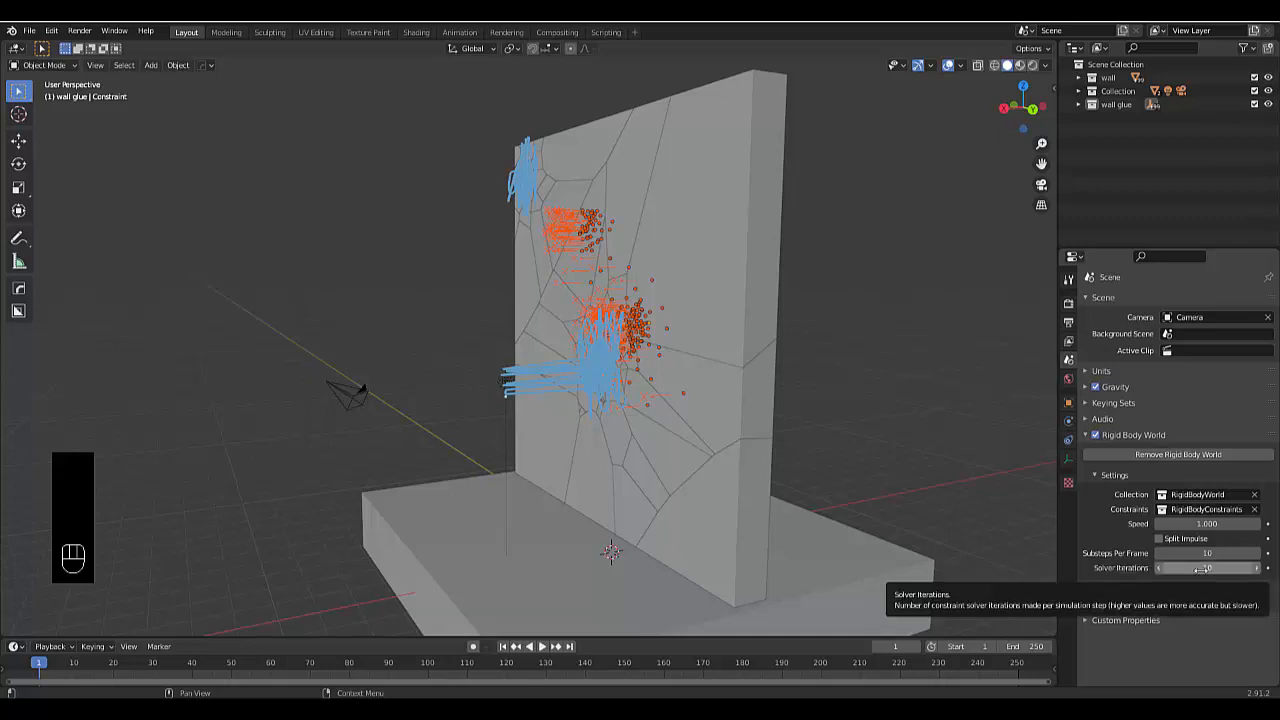
{"action": "scroll", "coordinate": [816, 327], "scroll_direction": "down", "scroll_amount": 3}
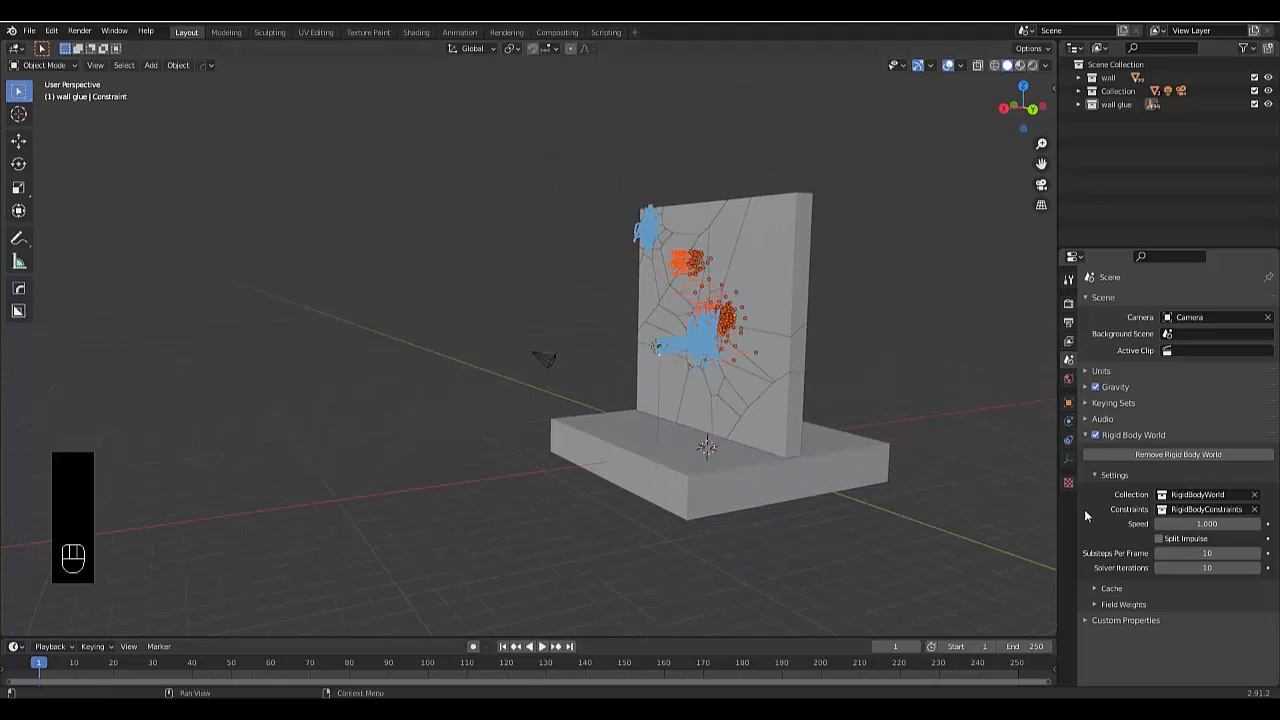
{"action": "left_click", "coordinate": [1095, 477]}
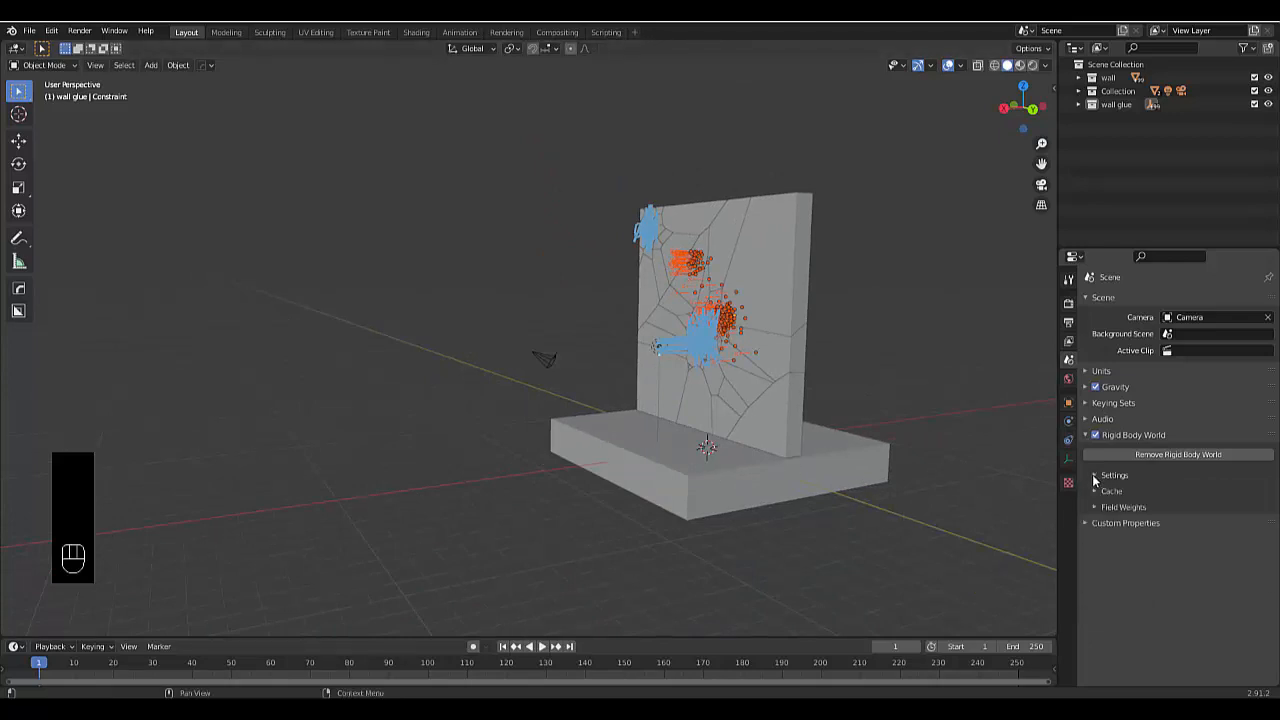
Play the simulation again while viewing the glued wall from both sides, stop playback, and return to the first frame.
{"action": "middle_click_drag", "start_coordinate": [793, 449], "coordinate": [1023, 503]}
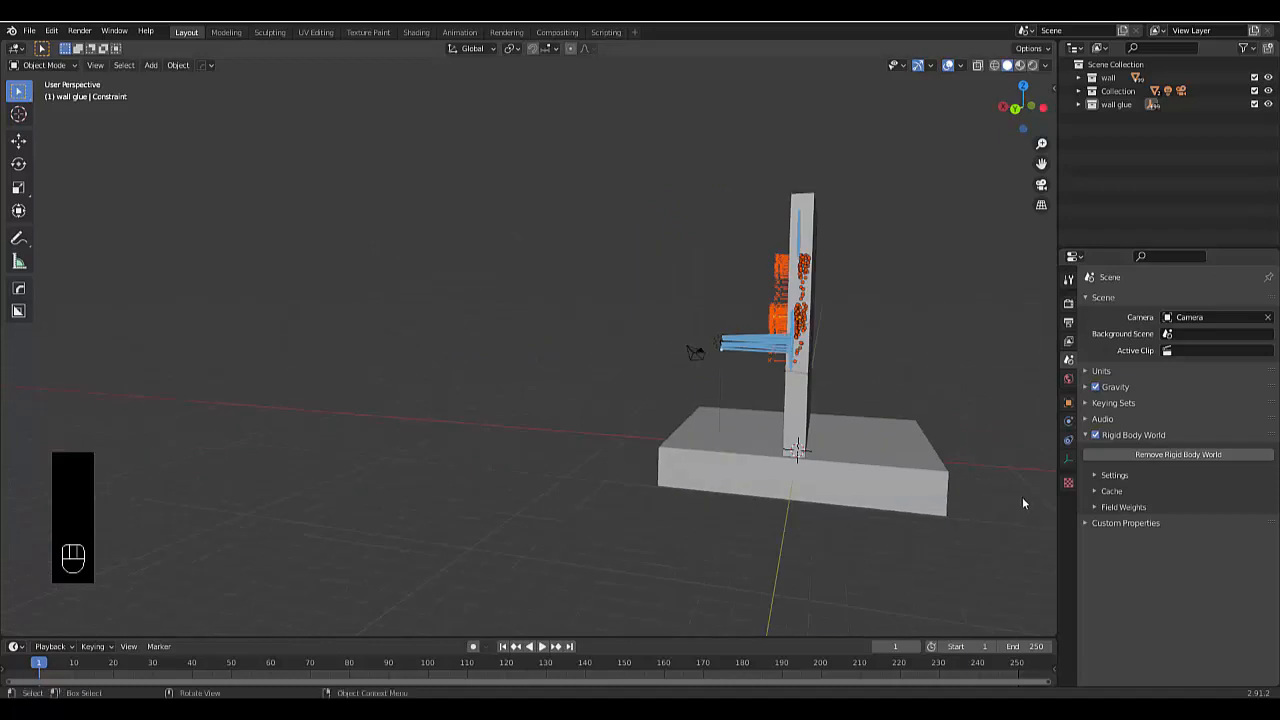
{"action": "scroll", "coordinate": [780, 412], "scroll_direction": "down", "scroll_amount": 2}
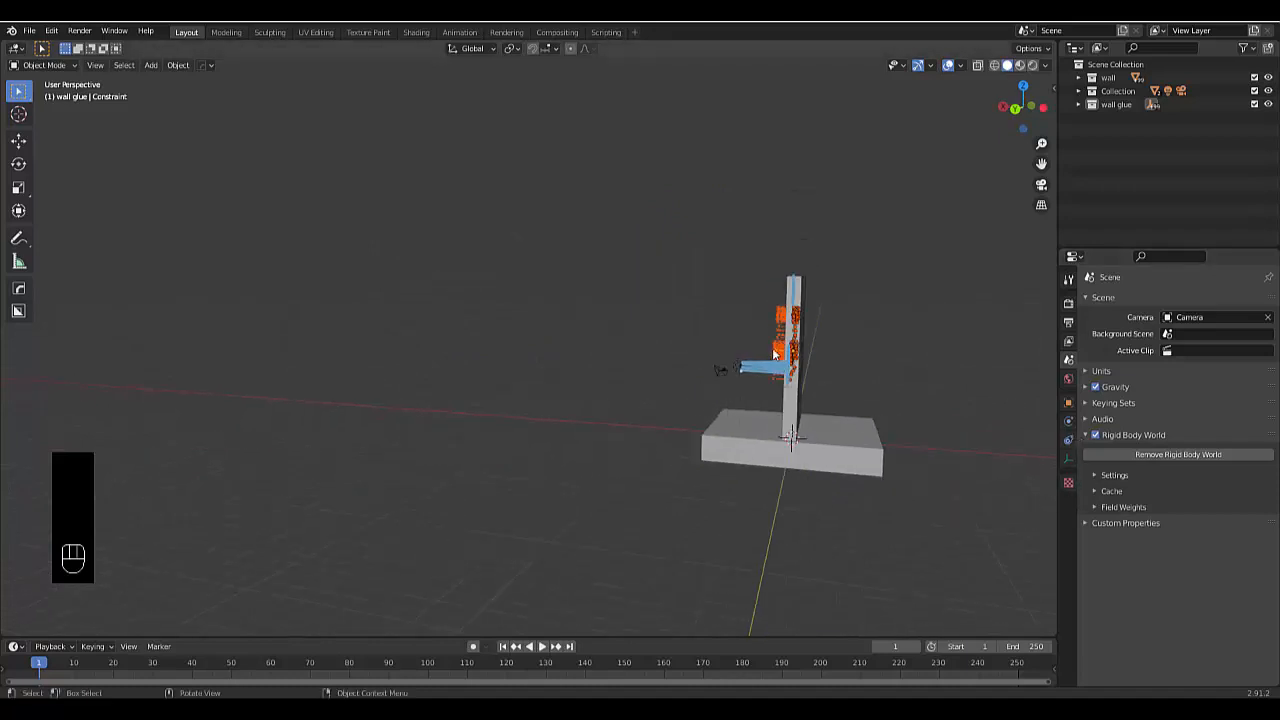
{"action": "middle_click_drag", "start_coordinate": [780, 412], "coordinate": [858, 351]}
{"action": "key", "text": "space"}
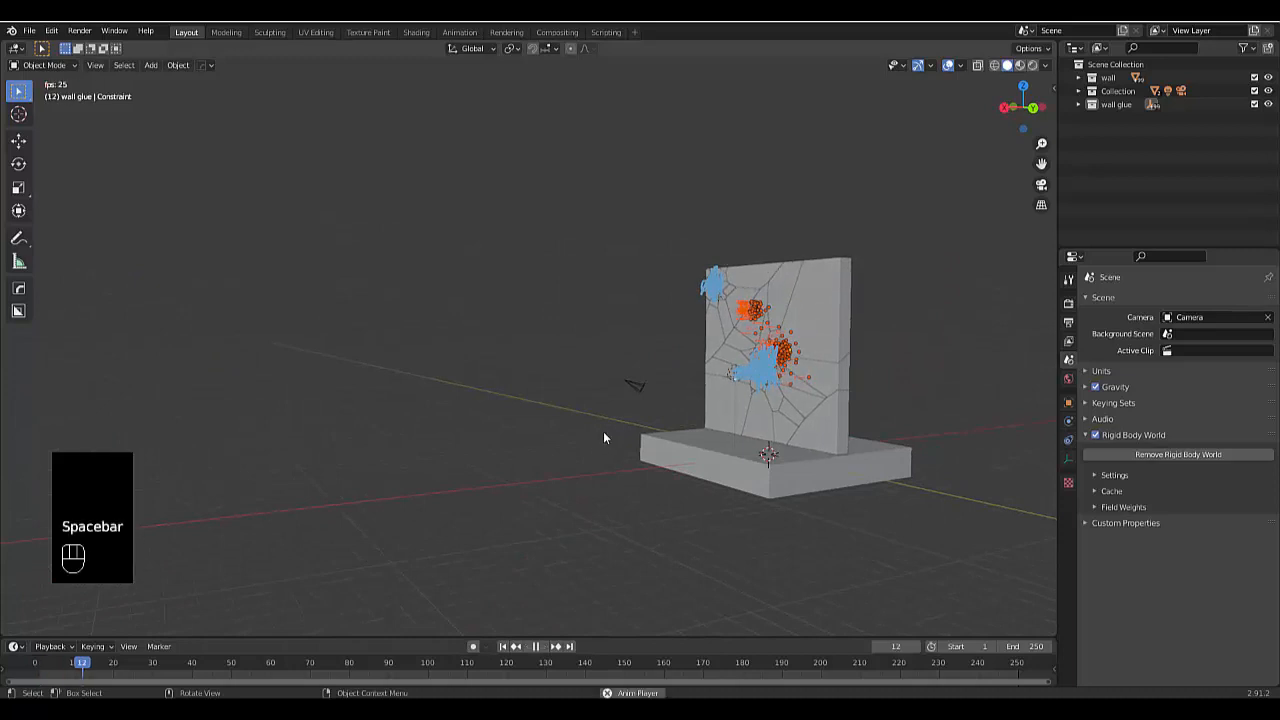
{"action": "middle_click_drag", "start_coordinate": [606, 437], "coordinate": [454, 456]}
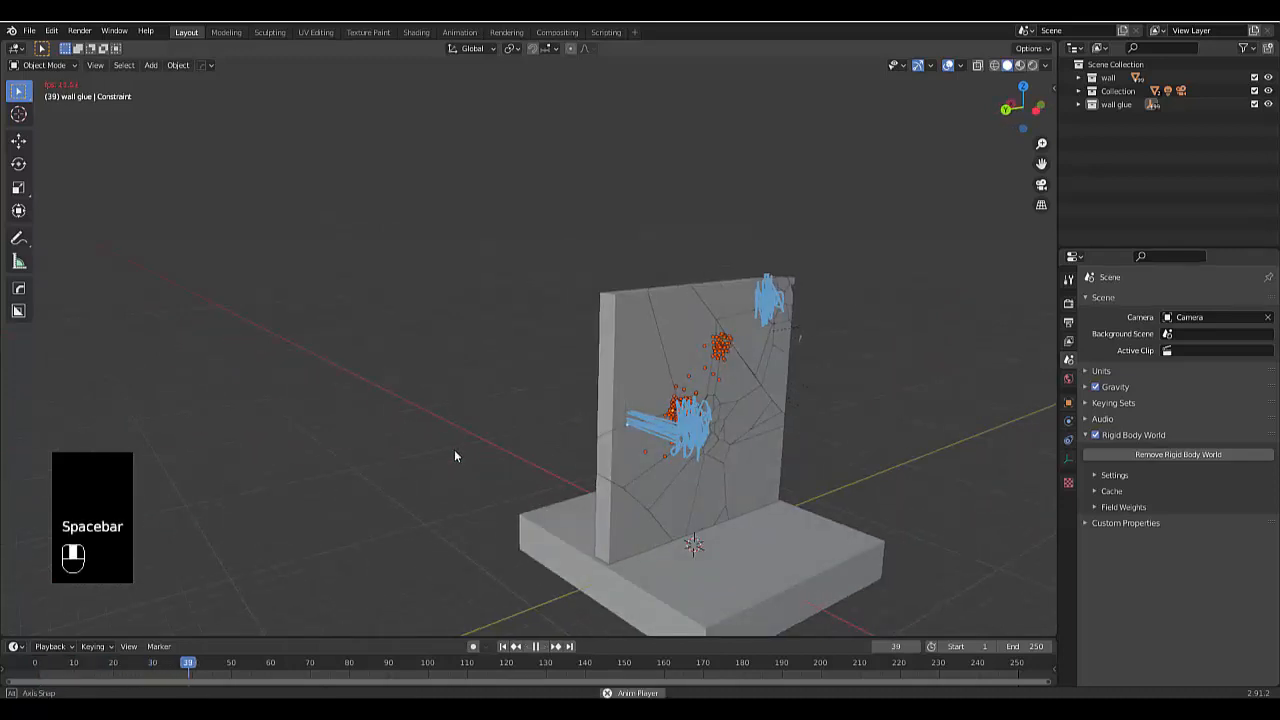
{"action": "middle_click_drag", "start_coordinate": [551, 478], "coordinate": [630, 479]}
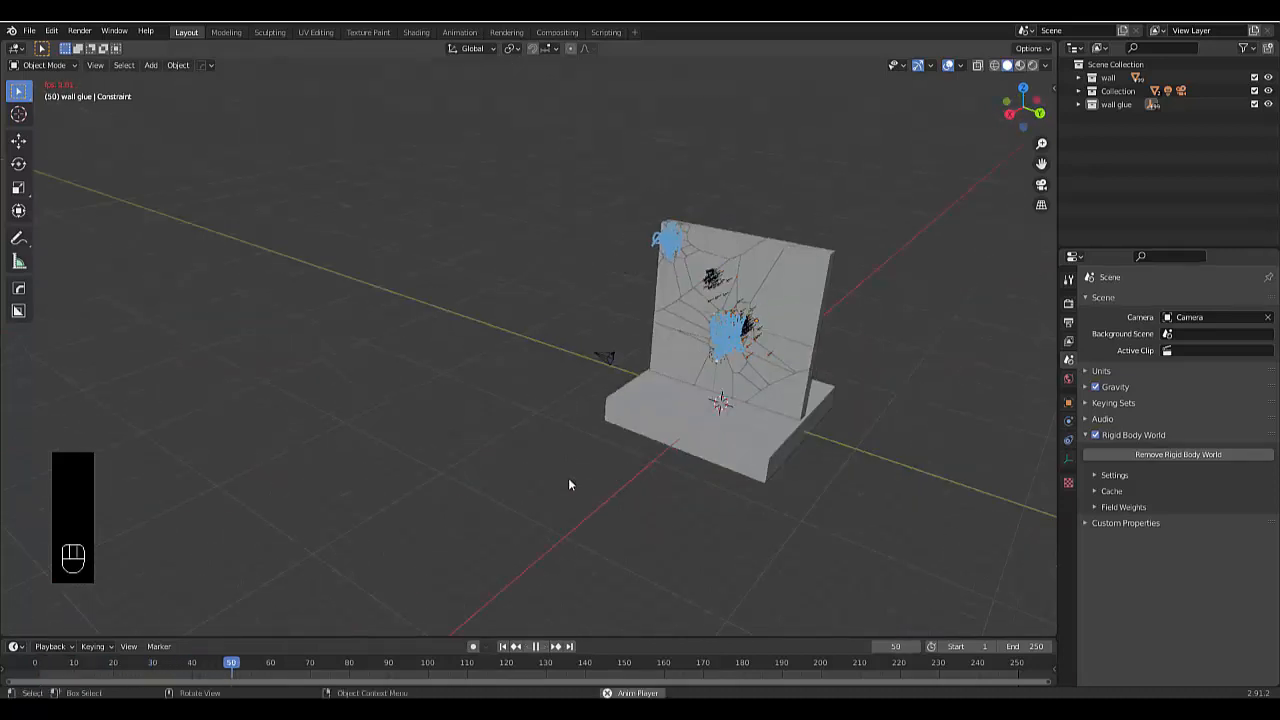
{"action": "left_click", "coordinate": [515, 646]}
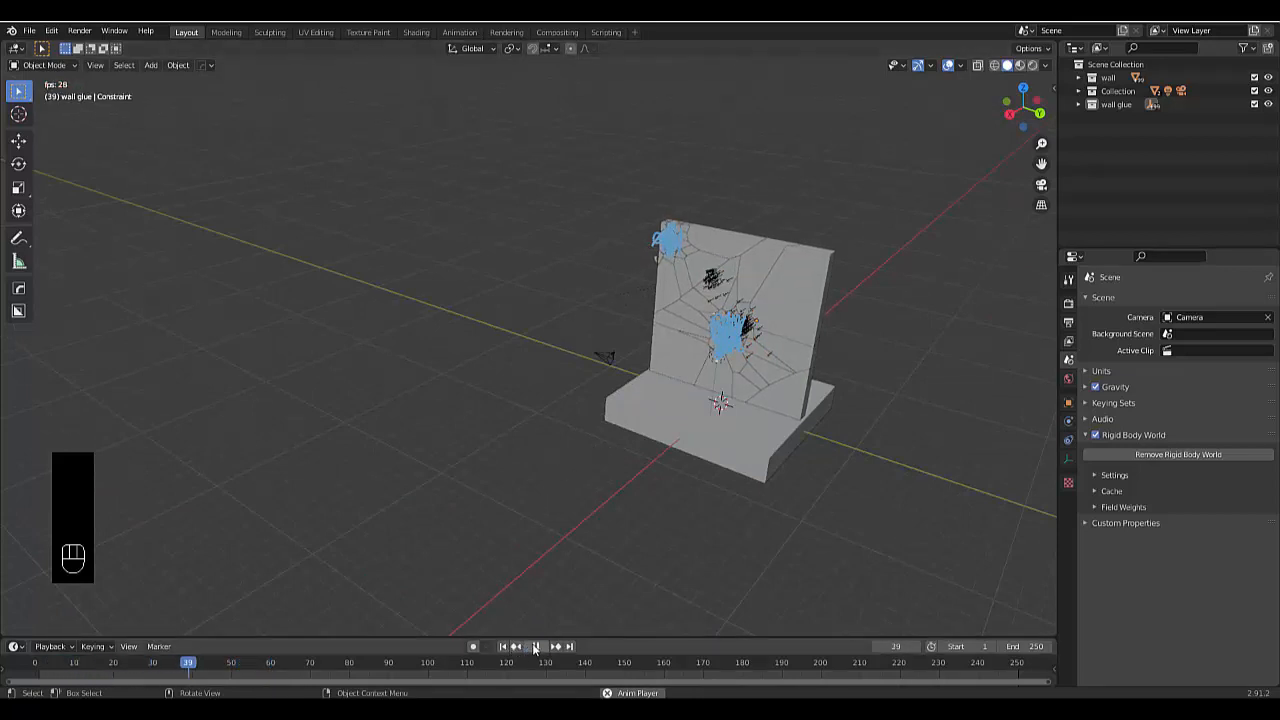
{"action": "left_click", "coordinate": [536, 646]}
{"action": "left_click", "coordinate": [503, 646]}
Add a Monkey mesh at the 3D cursor.
{"action": "middle_click_drag", "start_coordinate": [674, 446], "coordinate": [568, 434]}
{"action": "scroll", "coordinate": [642, 430], "scroll_direction": "down", "scroll_amount": 2}
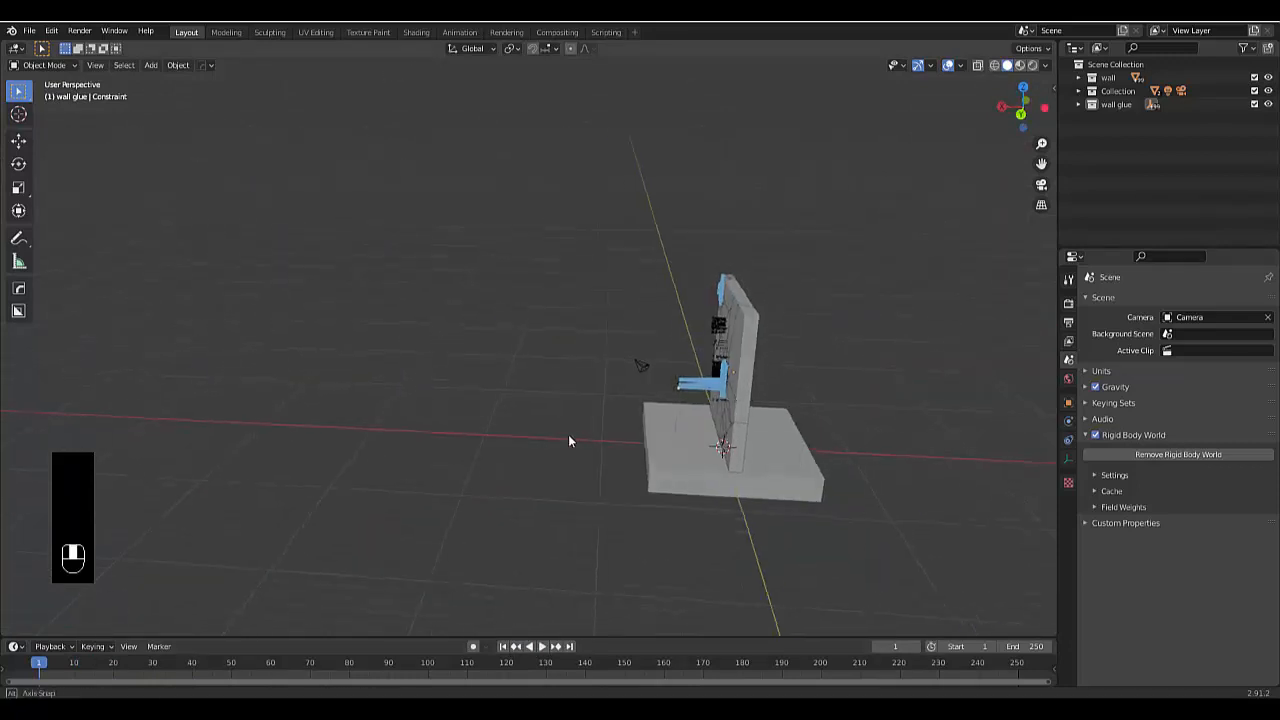
{"action": "key", "text": "shift+a"}
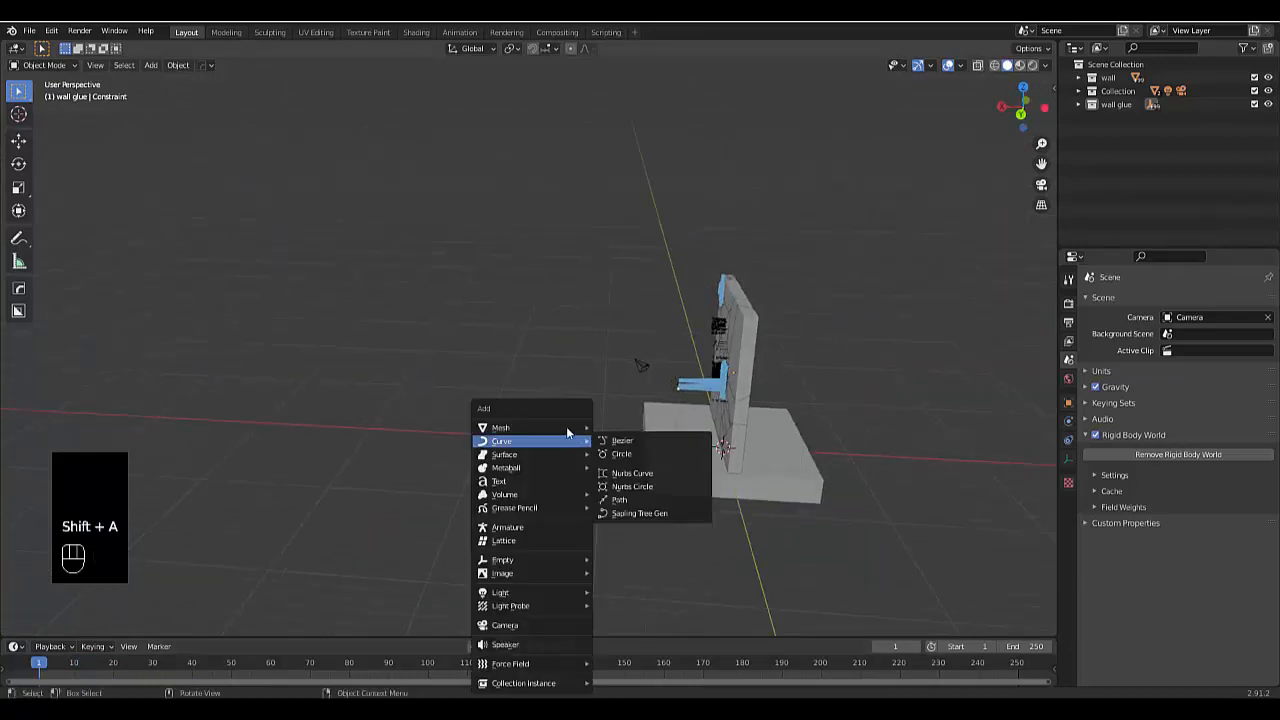
{"action": "mouse_move", "coordinate": [560, 427]}
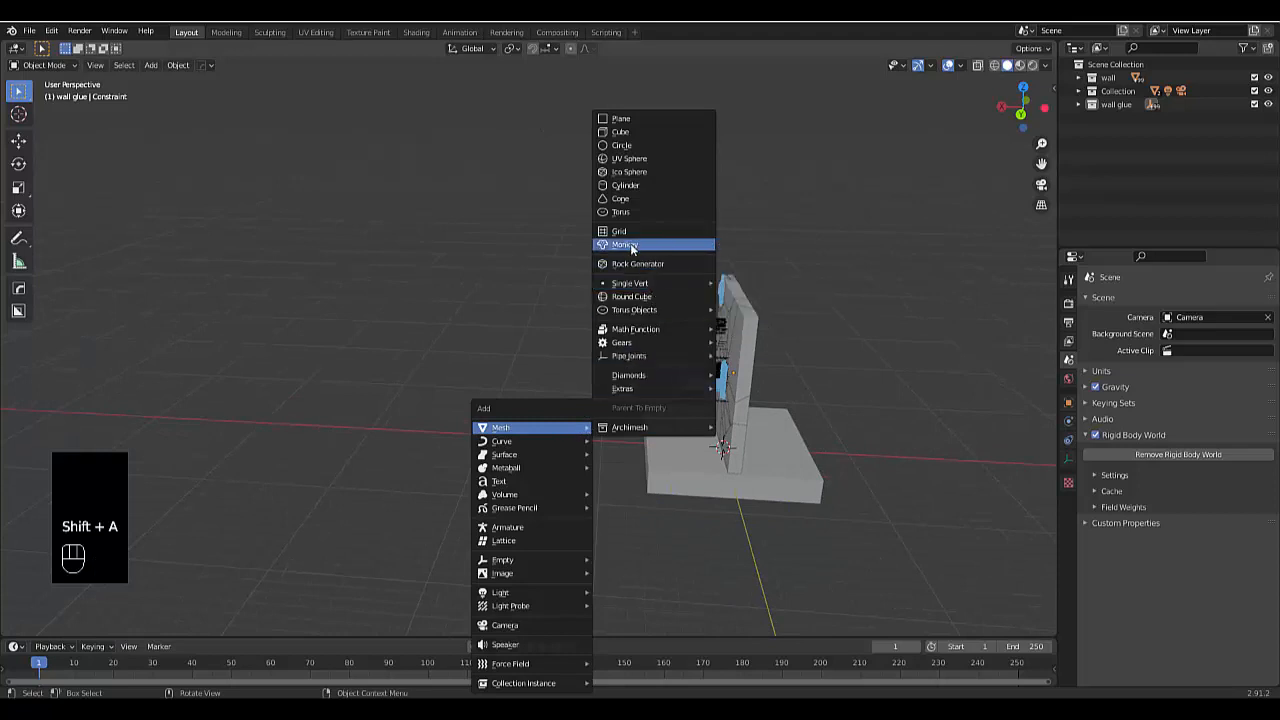
{"action": "left_click", "coordinate": [628, 244]}
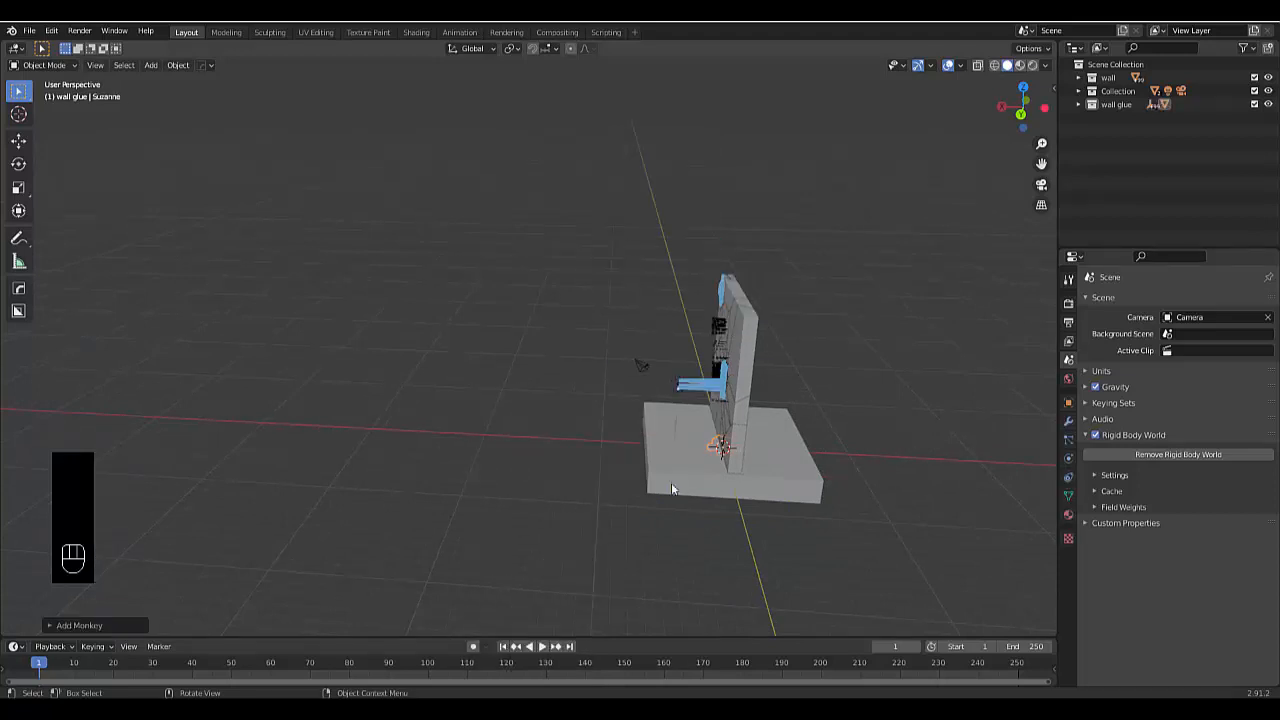
From the front view, raise the monkey head about 7.3 m along the global Z axis to the wall's mid-height.
{"action": "key", "text": "KP_1"}
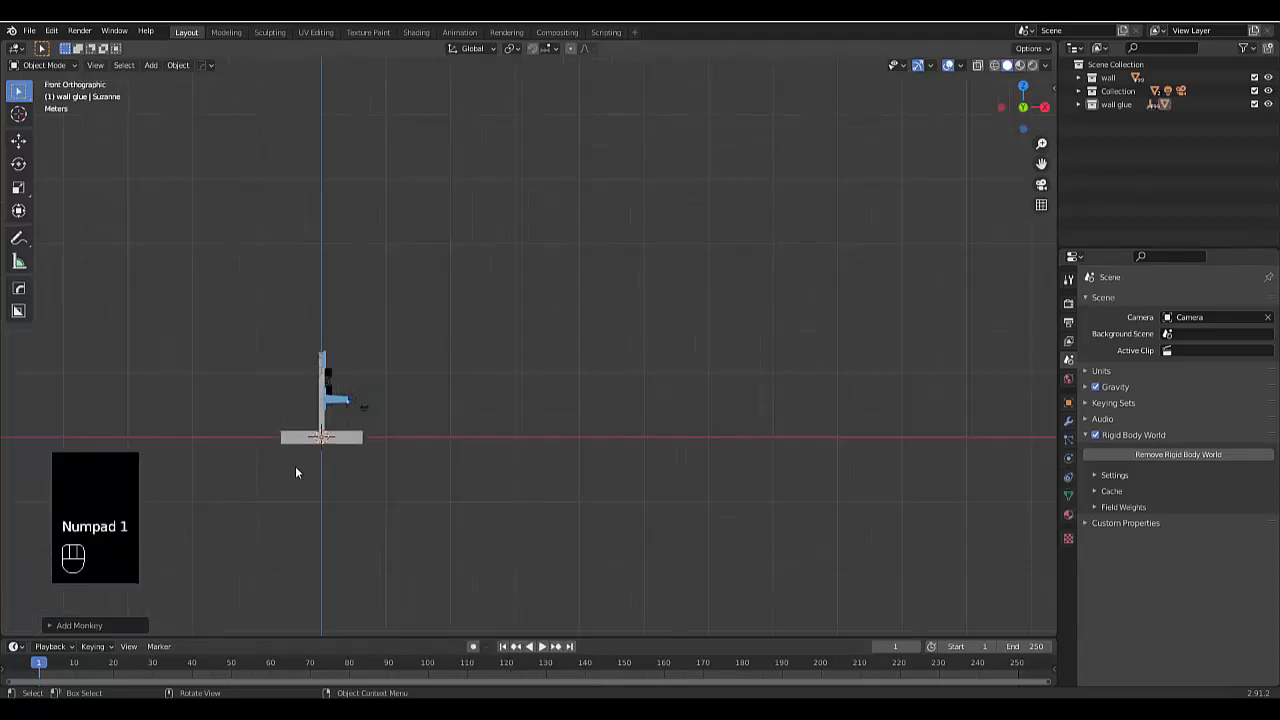
{"action": "scroll", "coordinate": [295, 468], "scroll_direction": "up", "scroll_amount": 4}
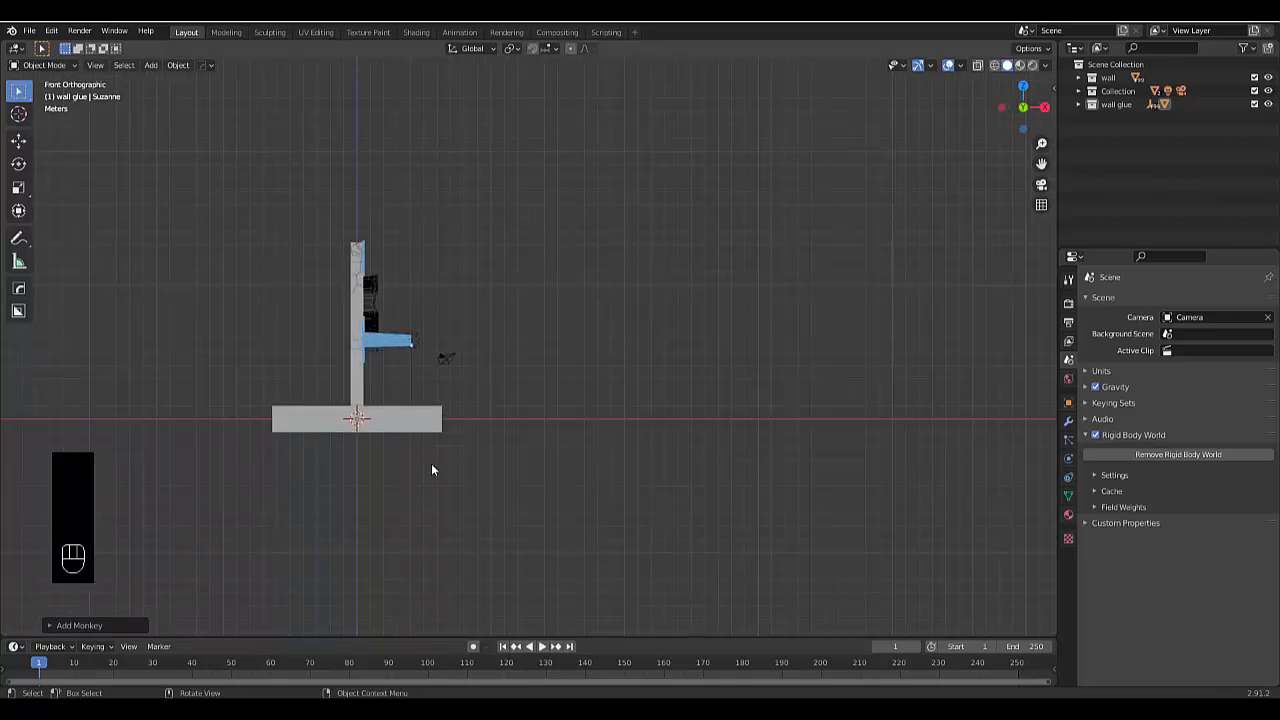
{"action": "key", "text": "g"}
{"action": "key", "text": "z"}
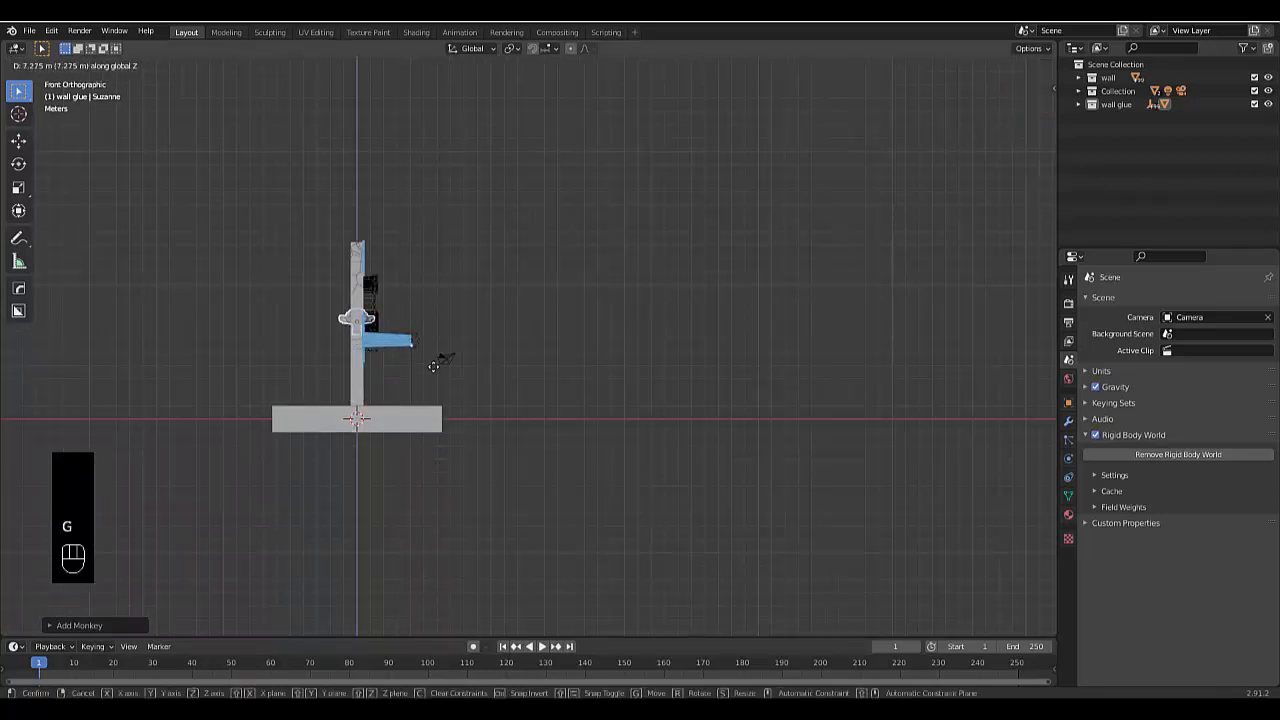
{"action": "left_click", "coordinate": [433, 366]}
Move the monkey head along the negative X axis, clear of the floor on the side of the wall opposite the camera.
{"action": "scroll", "coordinate": [390, 361], "scroll_direction": "down", "scroll_amount": 3}
{"action": "scroll", "coordinate": [447, 400], "scroll_direction": "up", "scroll_amount": 3}
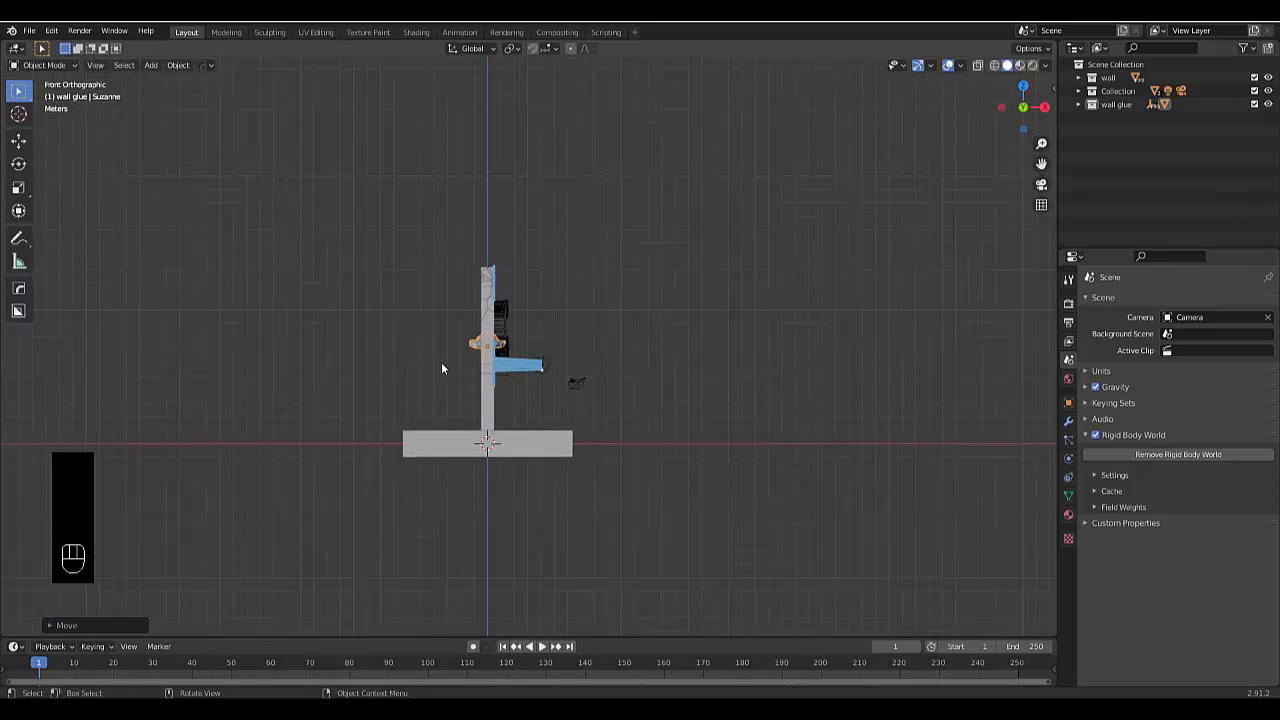
{"action": "key", "text": "g"}
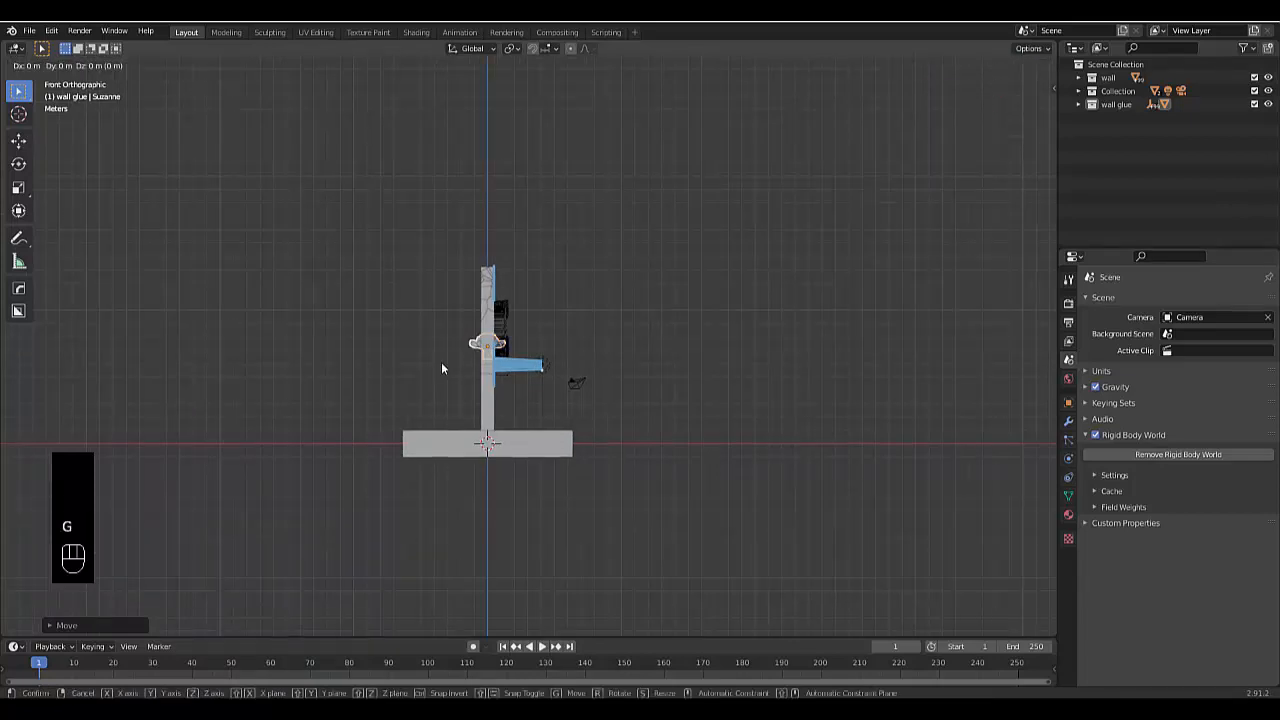
{"action": "key", "text": "x"}
{"action": "left_click", "coordinate": [272, 390]}
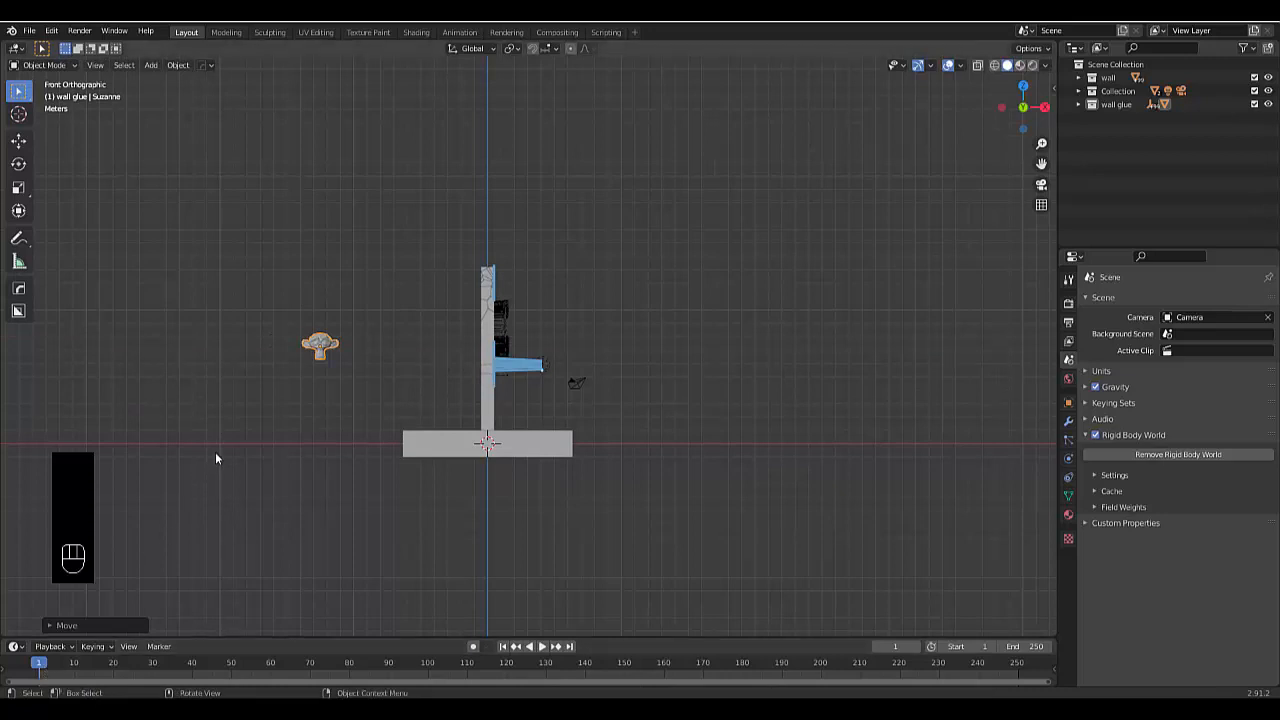
Insert a Location, Rotation & Scale keyframe for the monkey head on frame 1.
{"action": "key", "text": "i"}
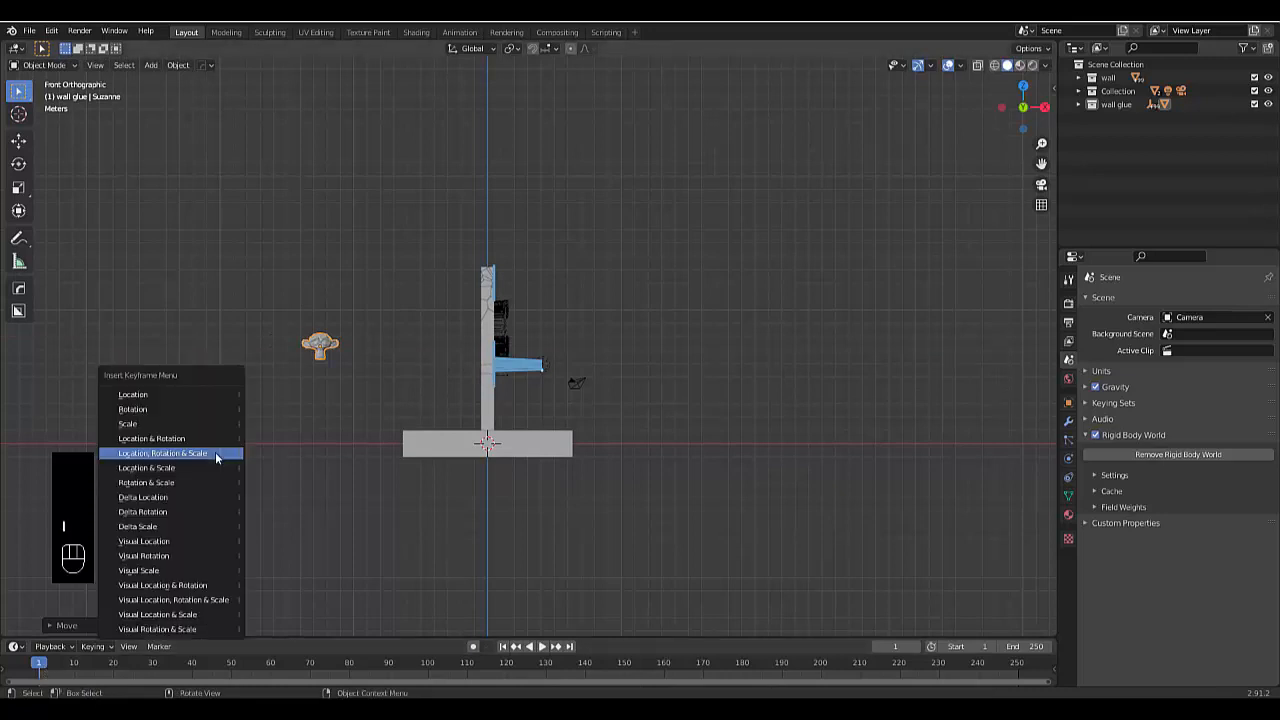
{"action": "left_click", "coordinate": [215, 452]}
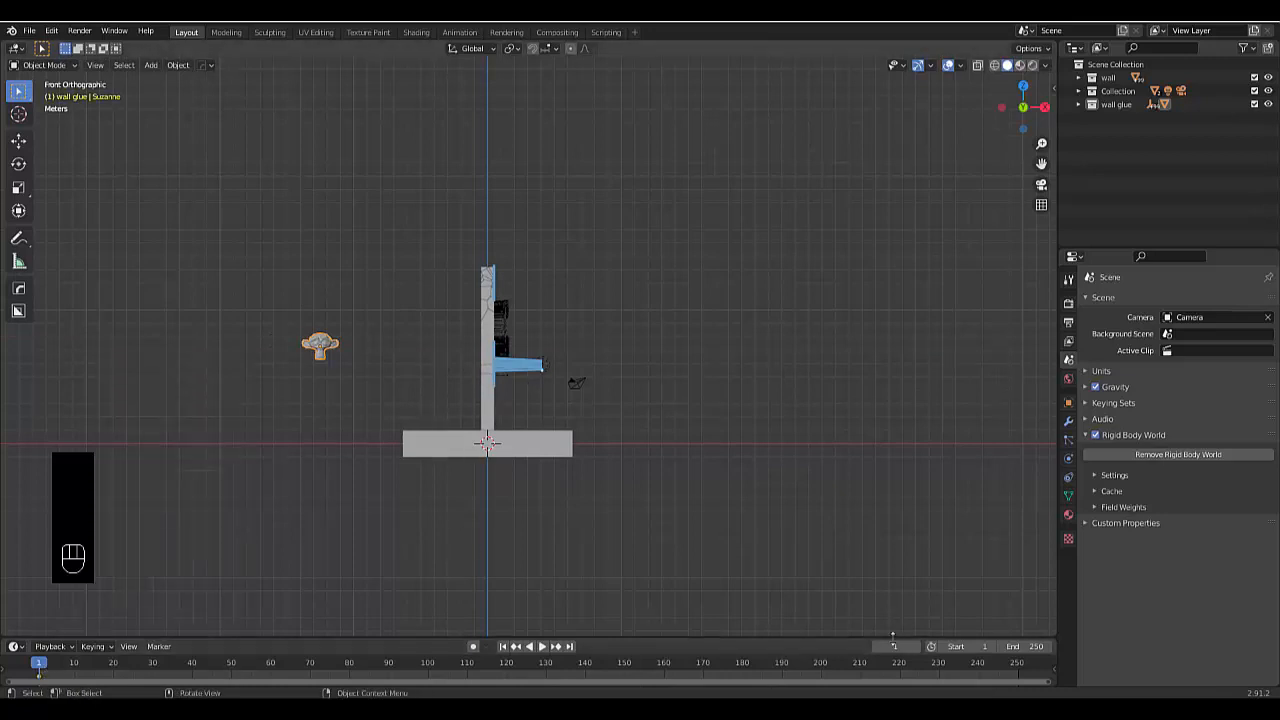
On frame 50, move the monkey head along global X well past the wall to its other side and keyframe Location, Rotation & Scale.
{"action": "left_click", "coordinate": [878, 646]}
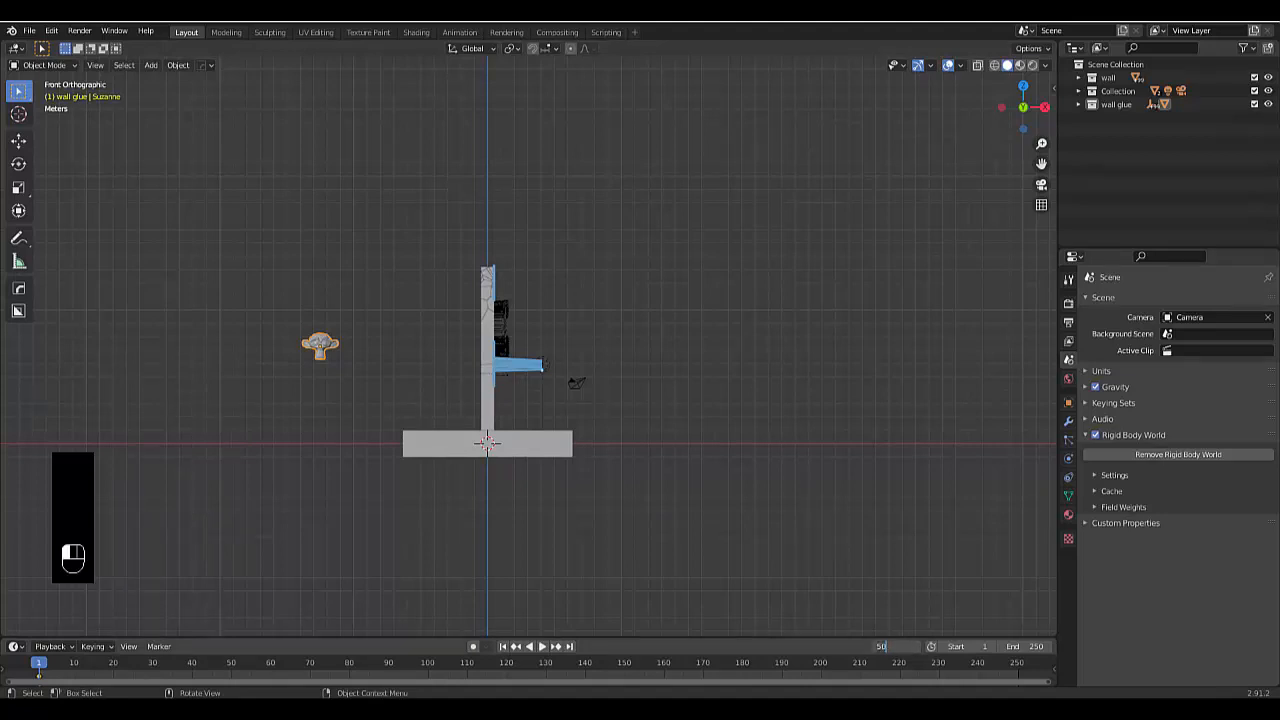
{"action": "type", "text": "50"}
{"action": "key", "text": "Return"}
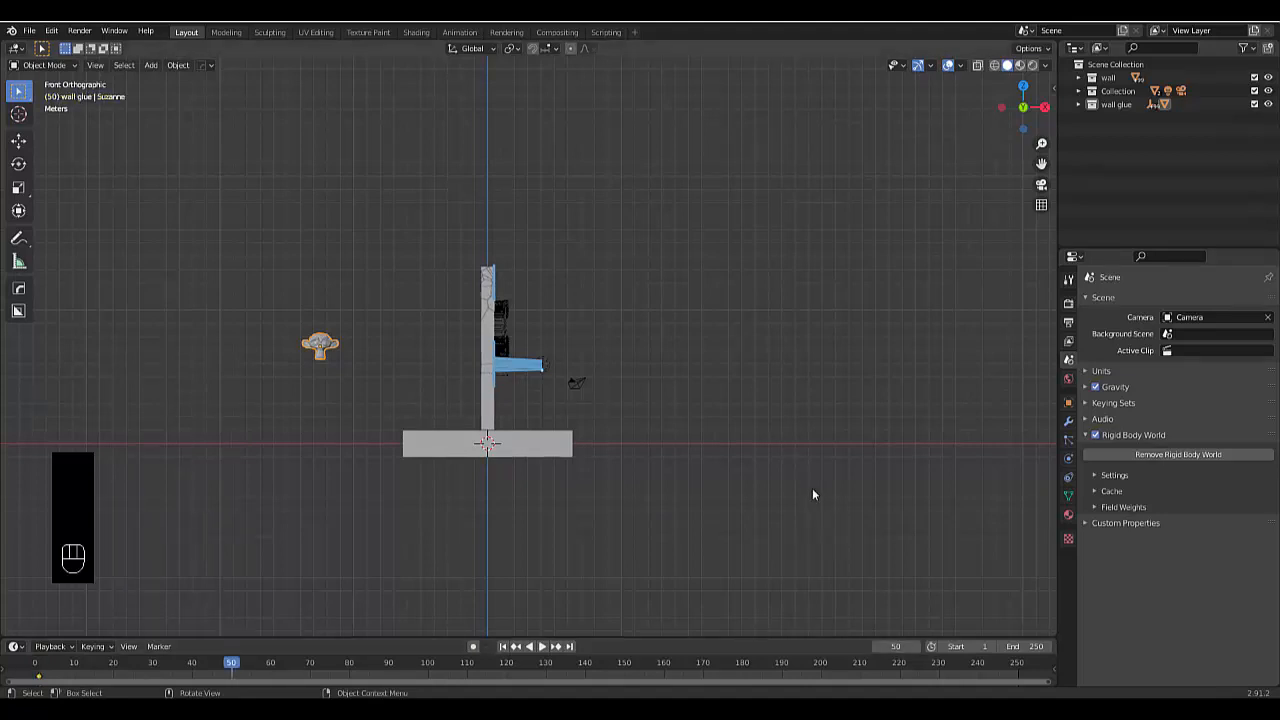
{"action": "key", "text": "g"}
{"action": "key", "text": "x"}
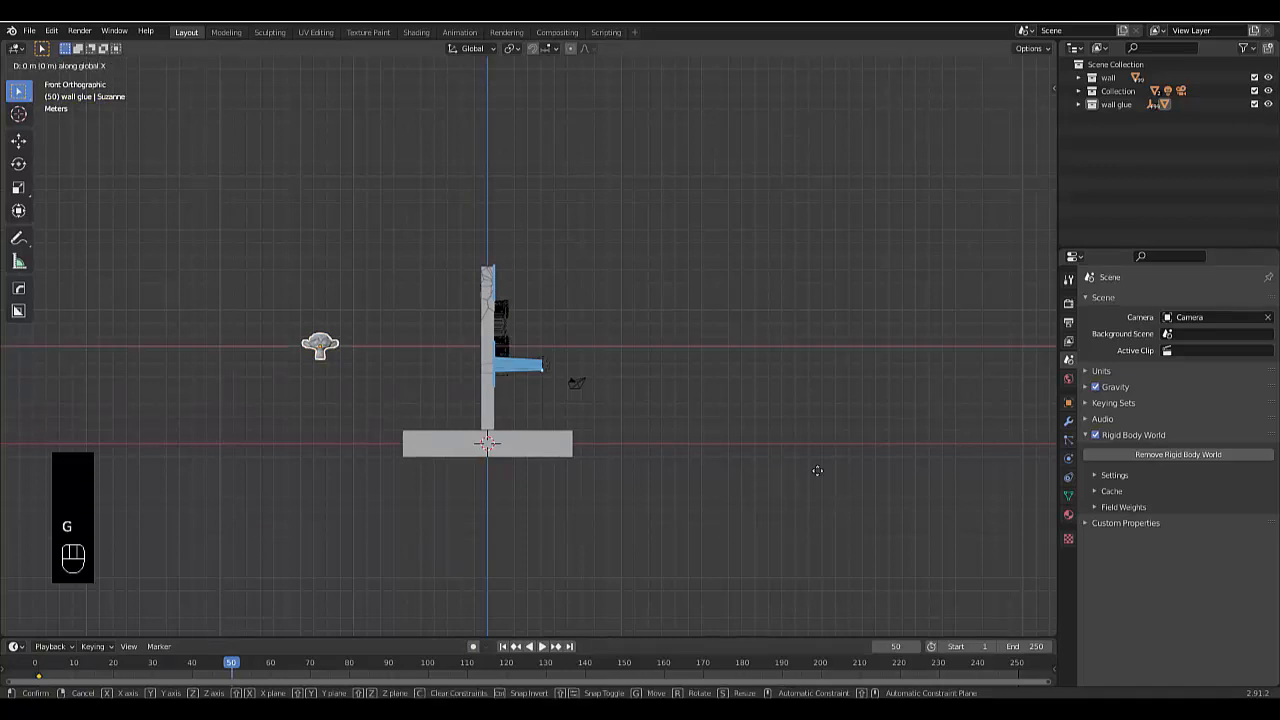
{"action": "left_click", "coordinate": [131, 466]}
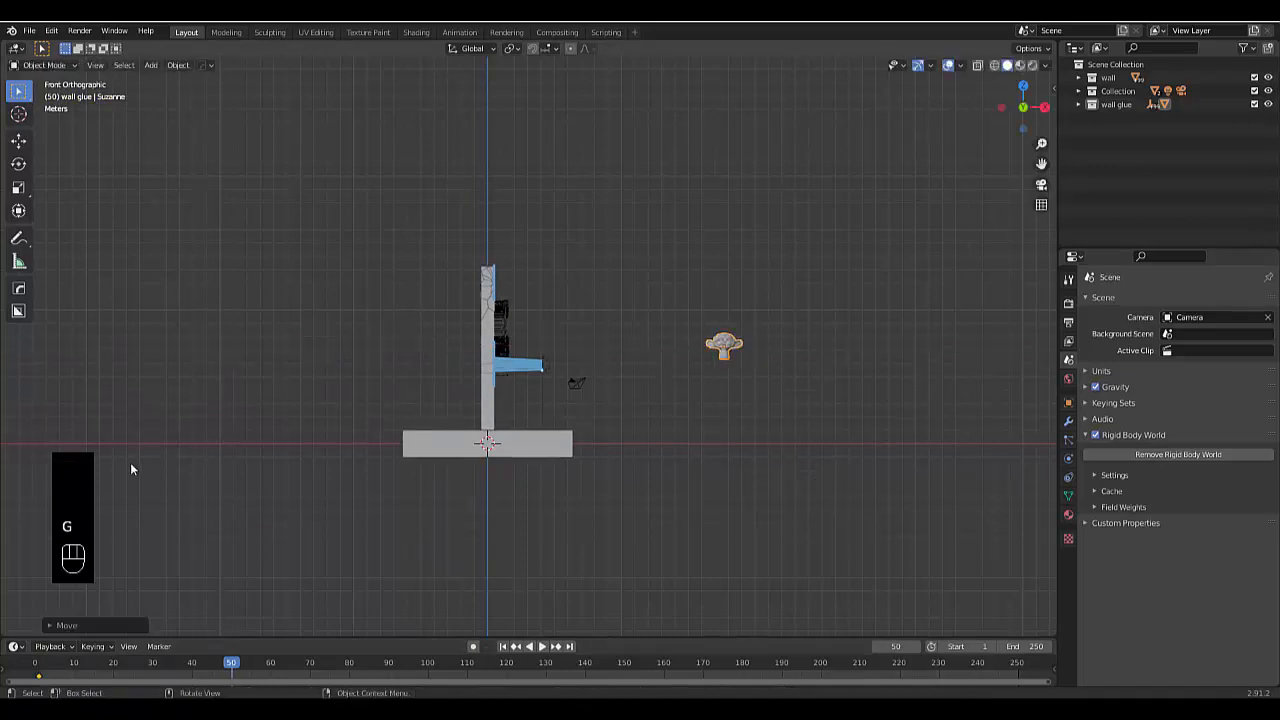
{"action": "key", "text": "i"}
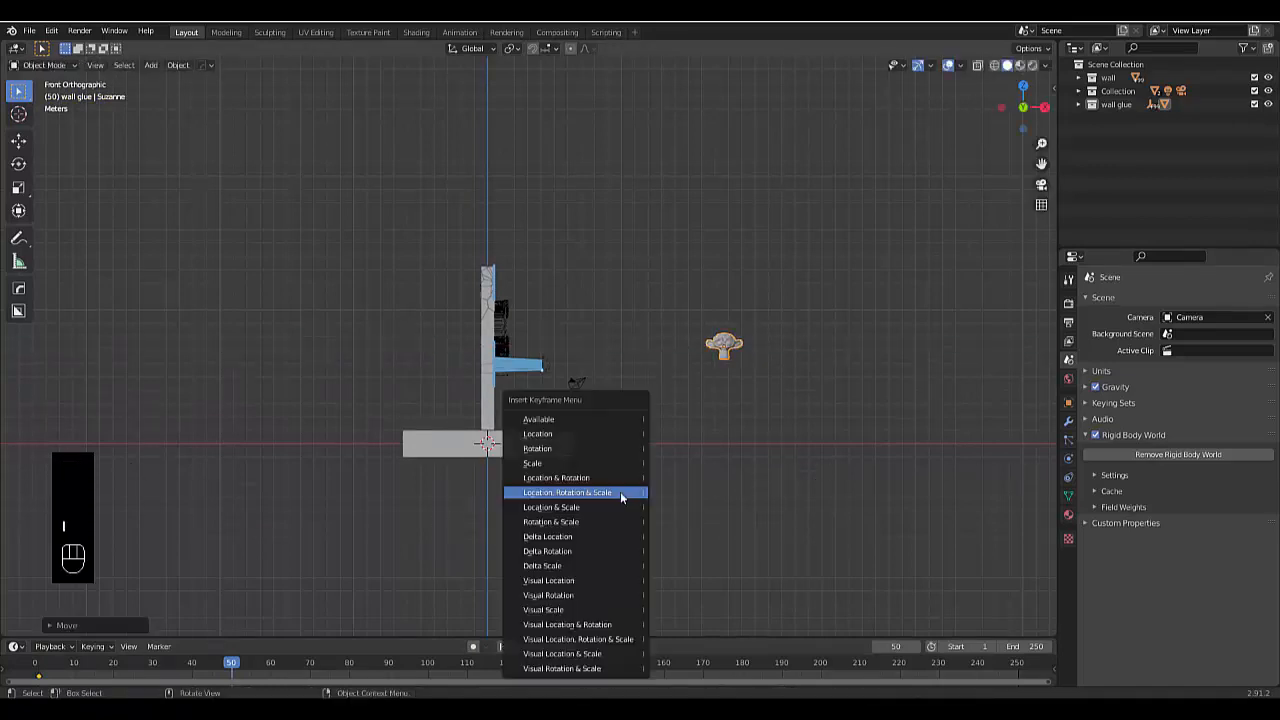
{"action": "left_click", "coordinate": [620, 493]}
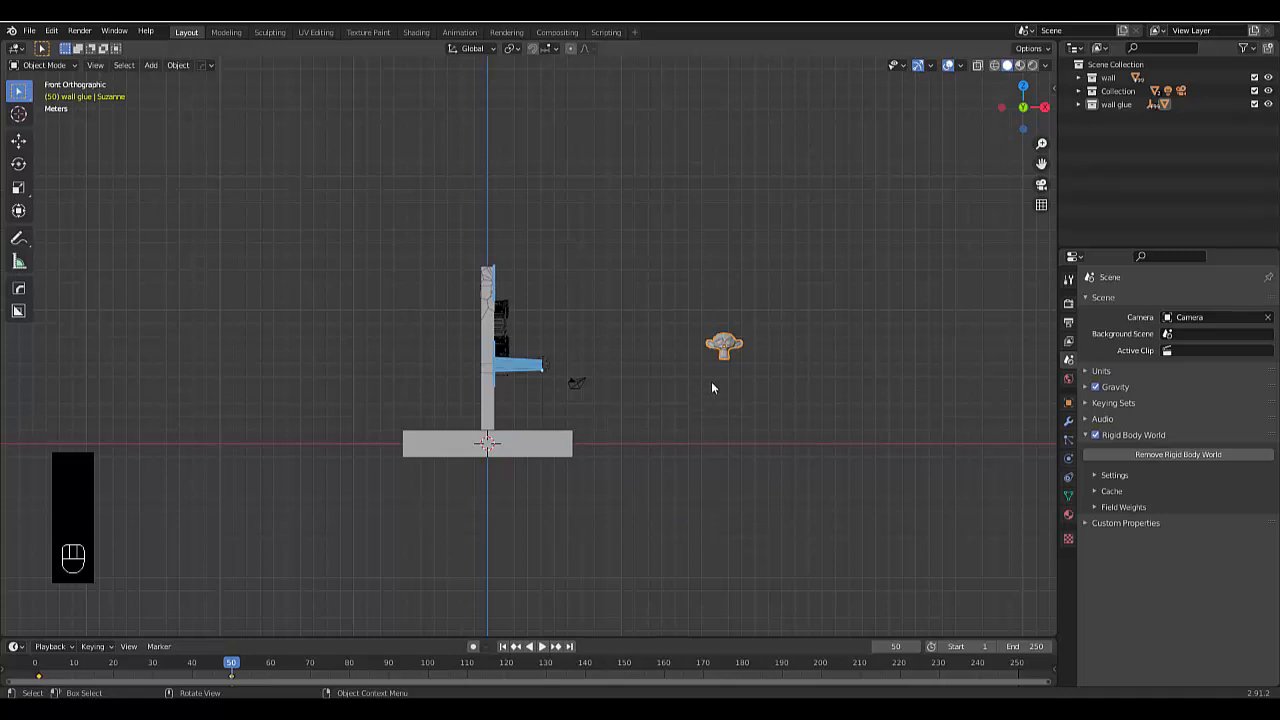
From the top view, spin the monkey head through several full turns and keyframe its Location, Rotation & Scale on frame 50.
{"action": "key", "text": "KP_7"}
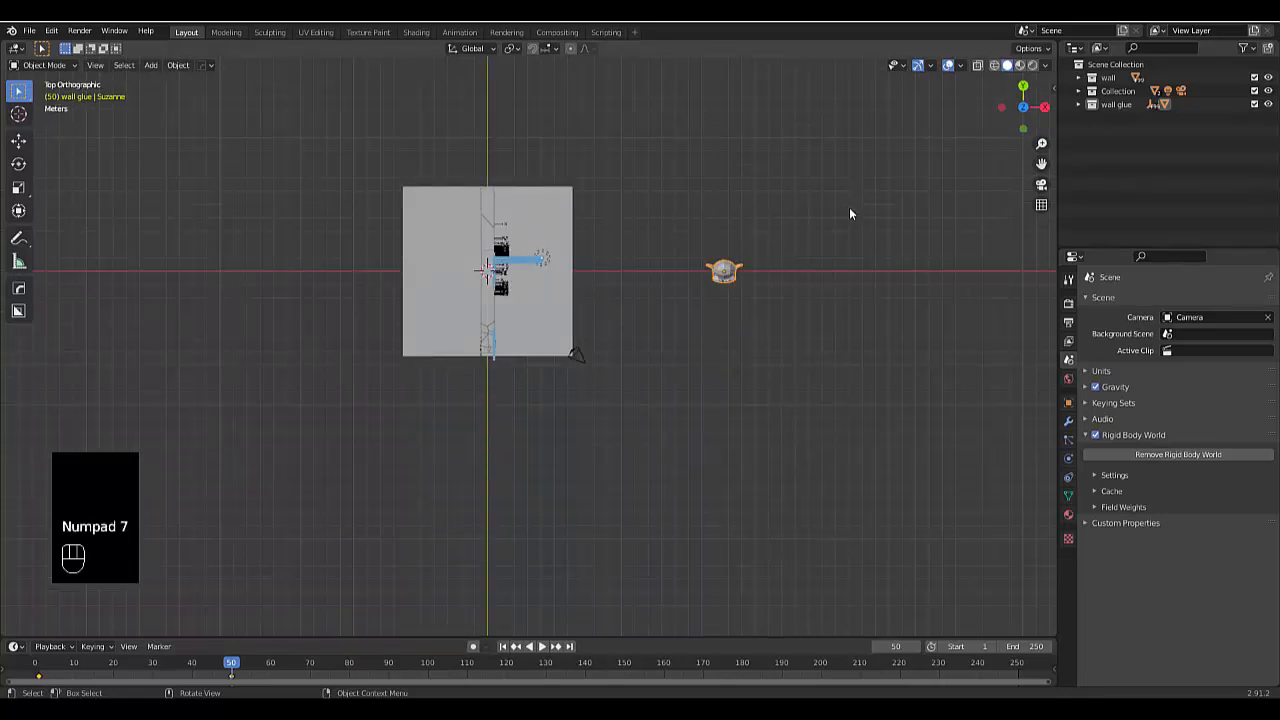
{"action": "key", "text": "r"}
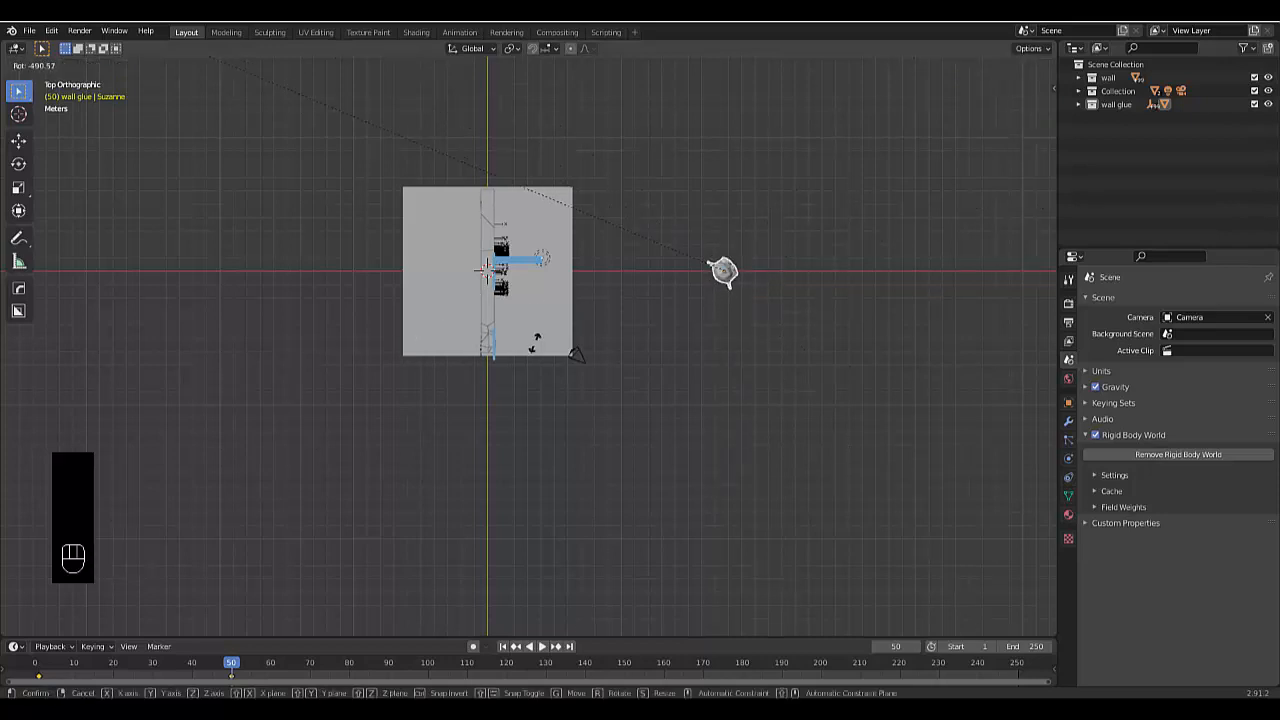
{"action": "left_click", "coordinate": [302, 541]}
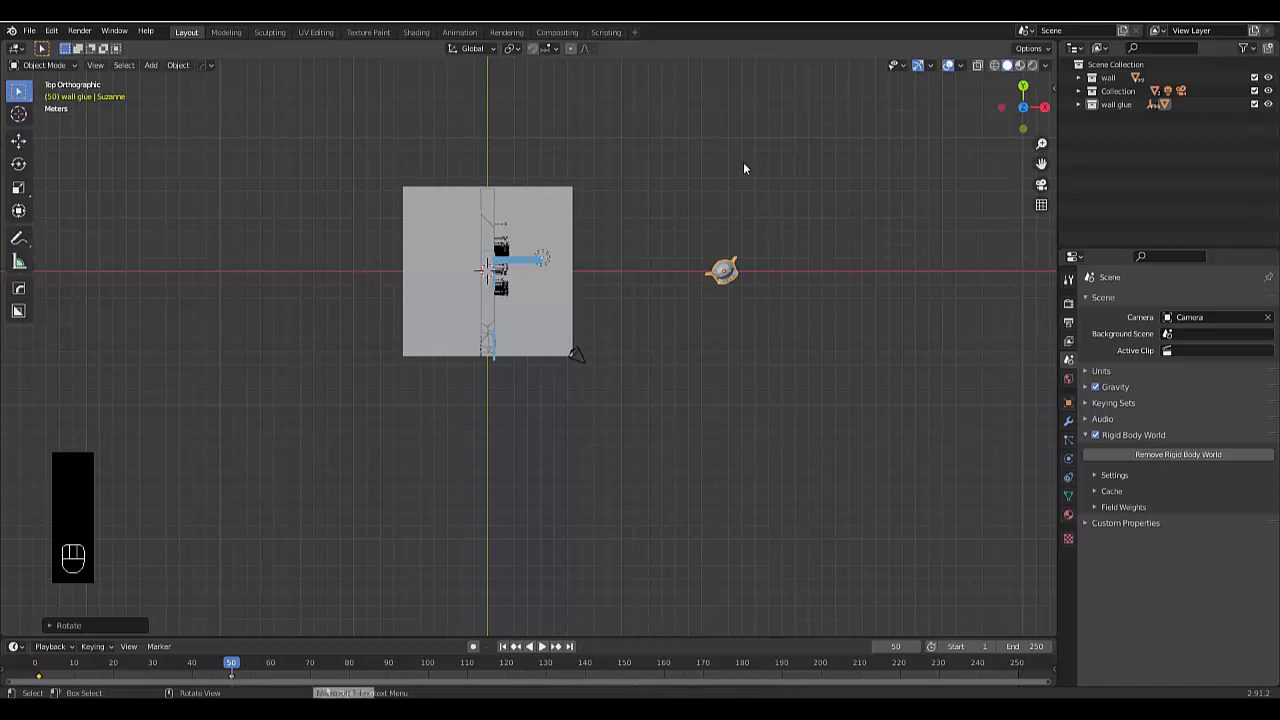
{"action": "key", "text": "r"}
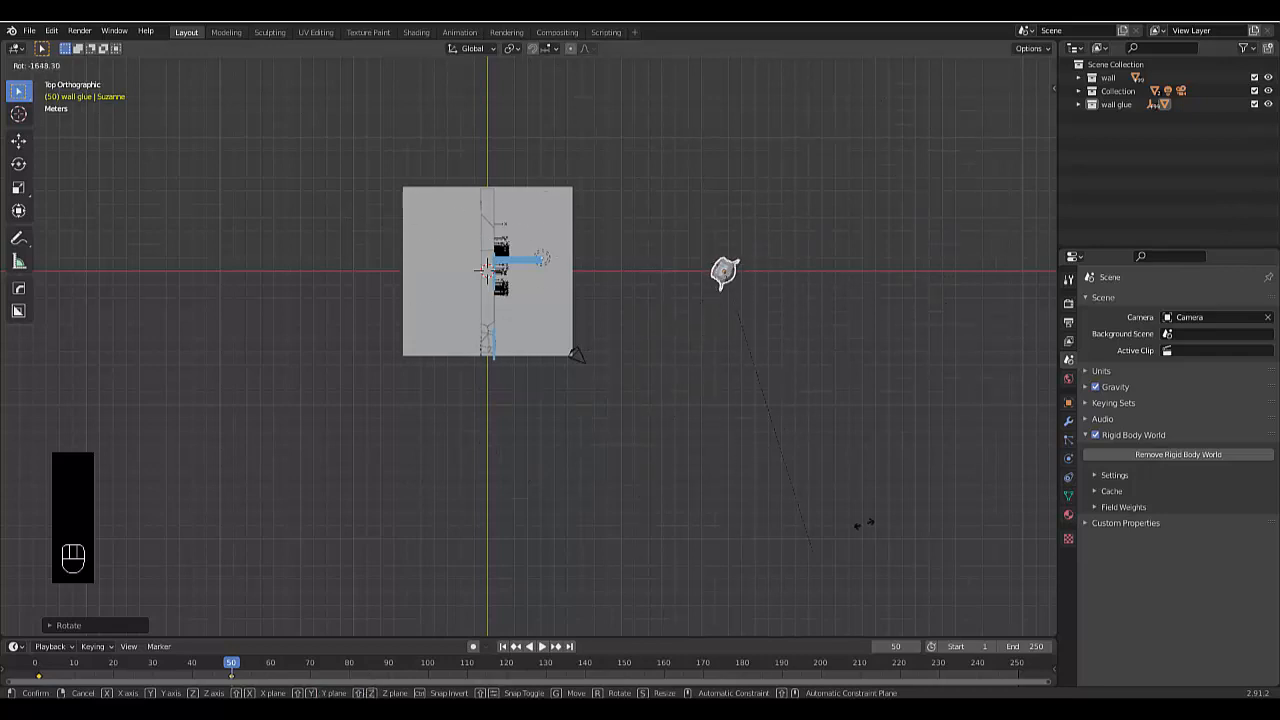
{"action": "left_click", "coordinate": [816, 160]}
{"action": "key", "text": "i"}
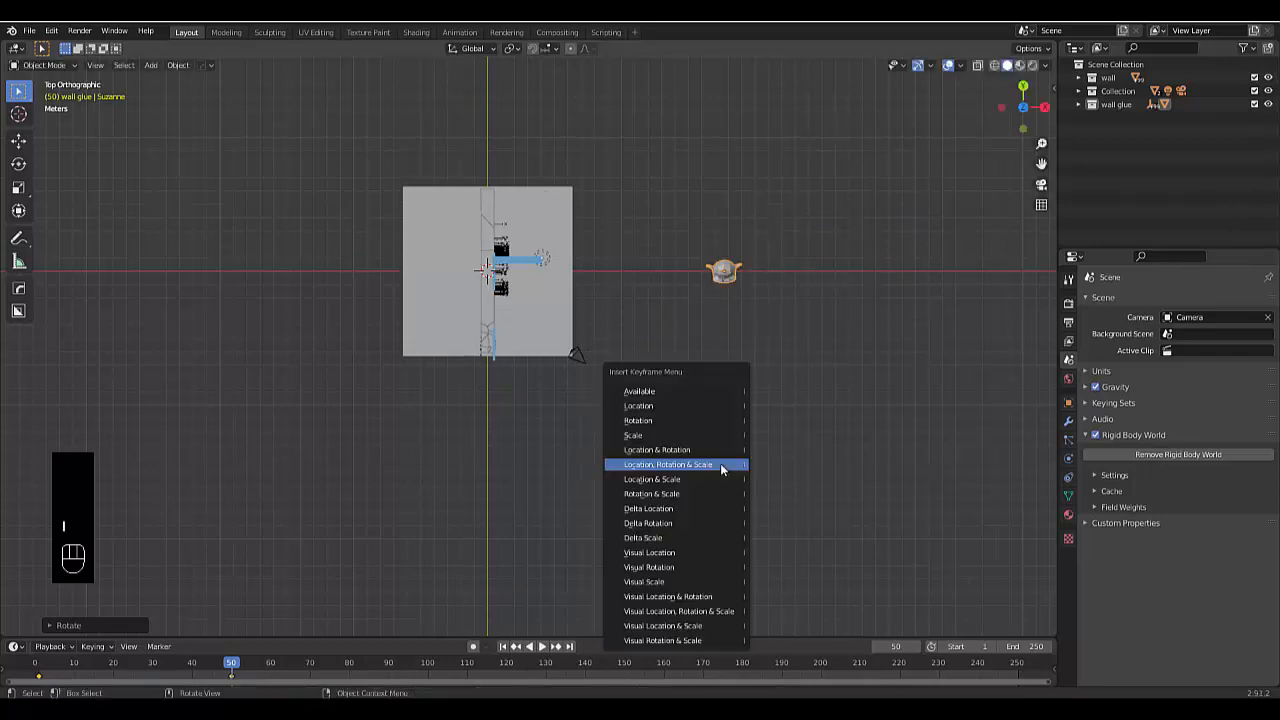
{"action": "left_click", "coordinate": [720, 463]}
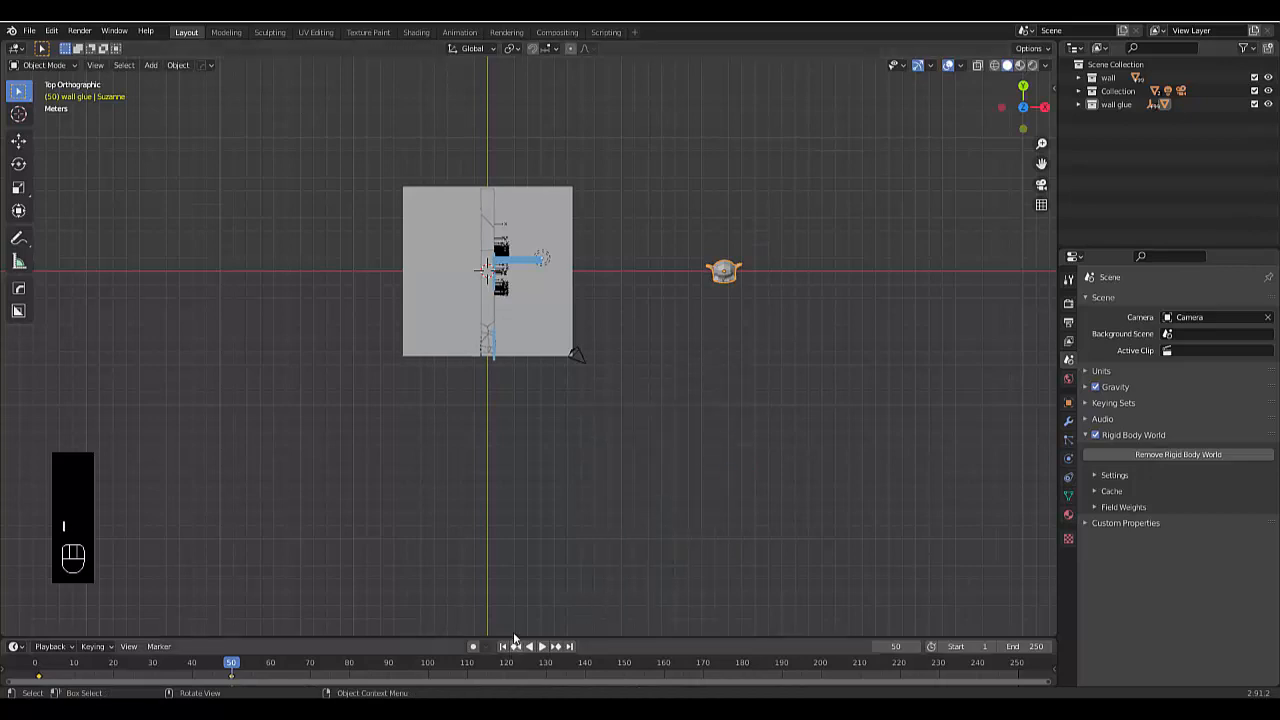
Give the monkey head an Active rigid body and enable its Animated option.
{"action": "middle_click_drag", "start_coordinate": [536, 497], "coordinate": [530, 403]}
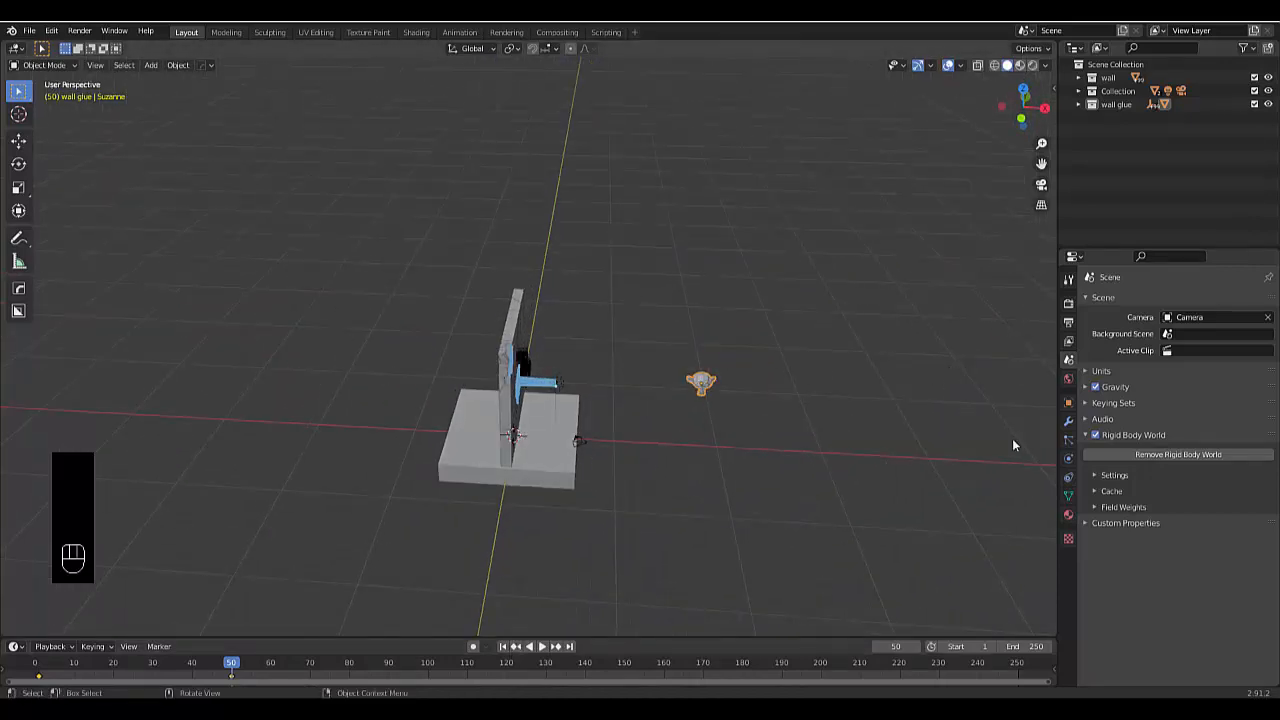
{"action": "left_click", "coordinate": [1069, 459]}
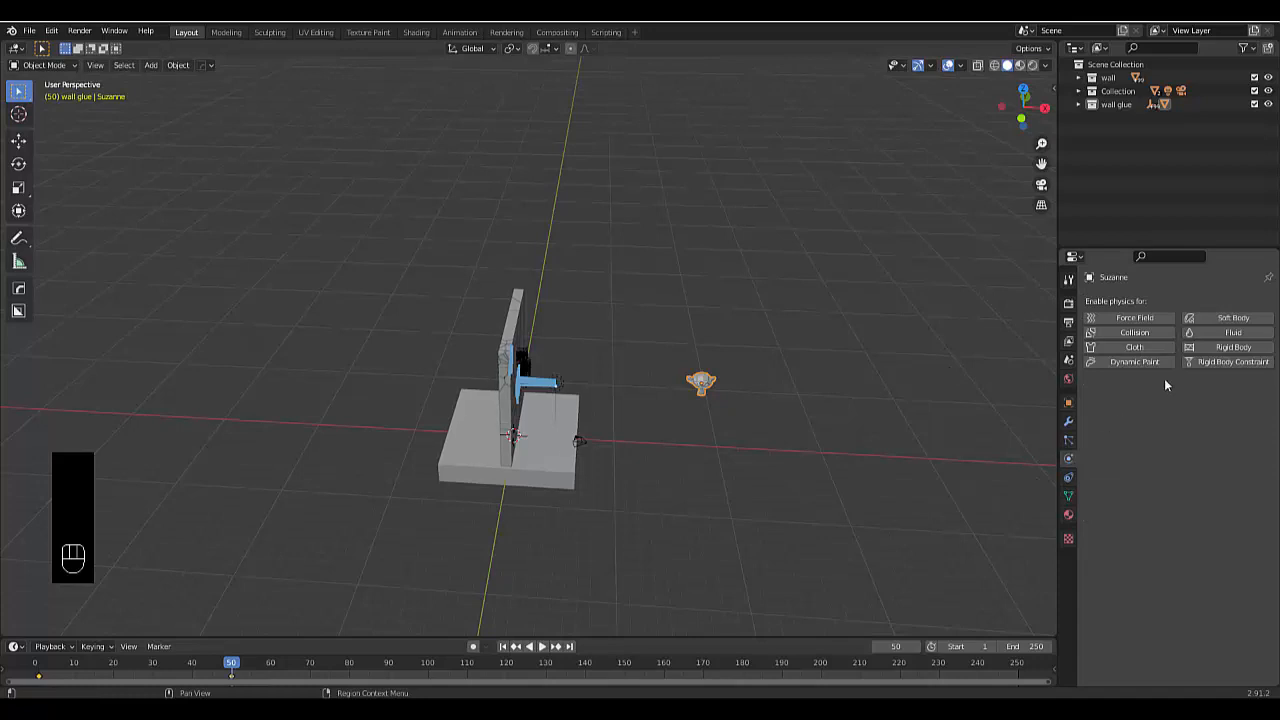
{"action": "left_click", "coordinate": [1213, 346]}
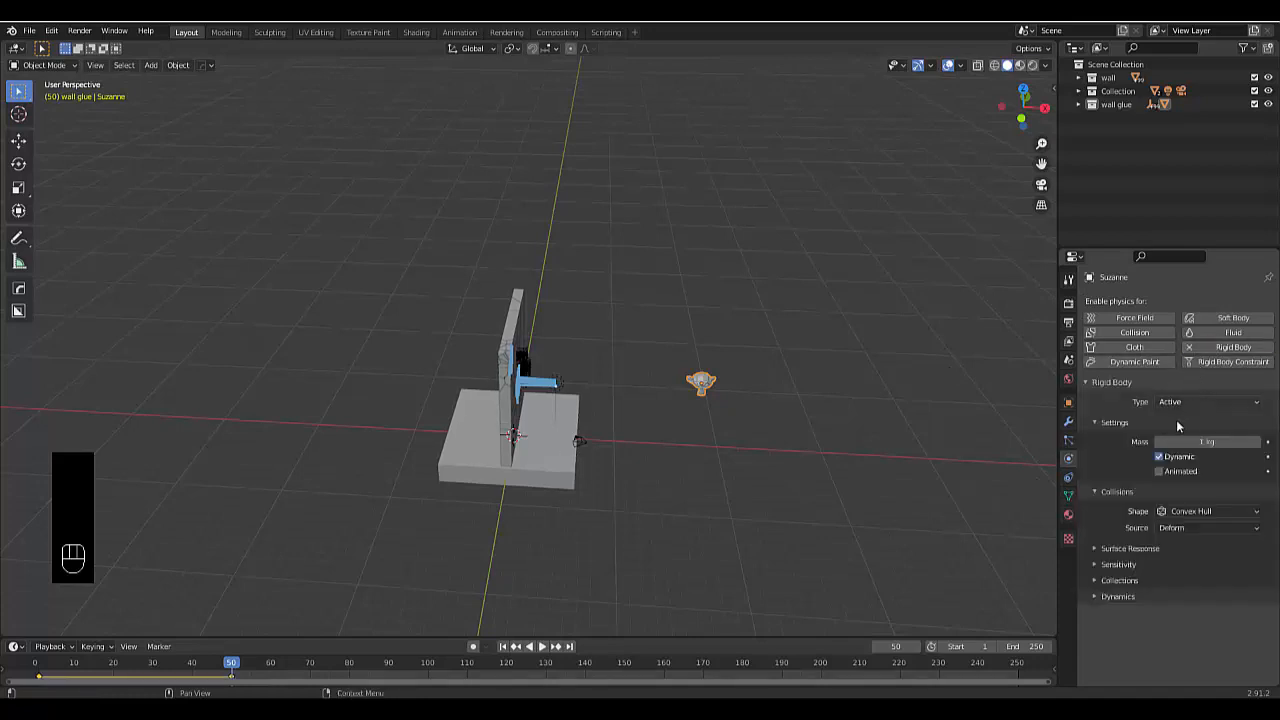
{"action": "left_click", "coordinate": [1160, 472]}
Set the monkey head's rigid body collision shape to Mesh and its mass to 1000 kg.
{"action": "left_click", "coordinate": [1175, 511]}
{"action": "left_click", "coordinate": [1190, 614]}
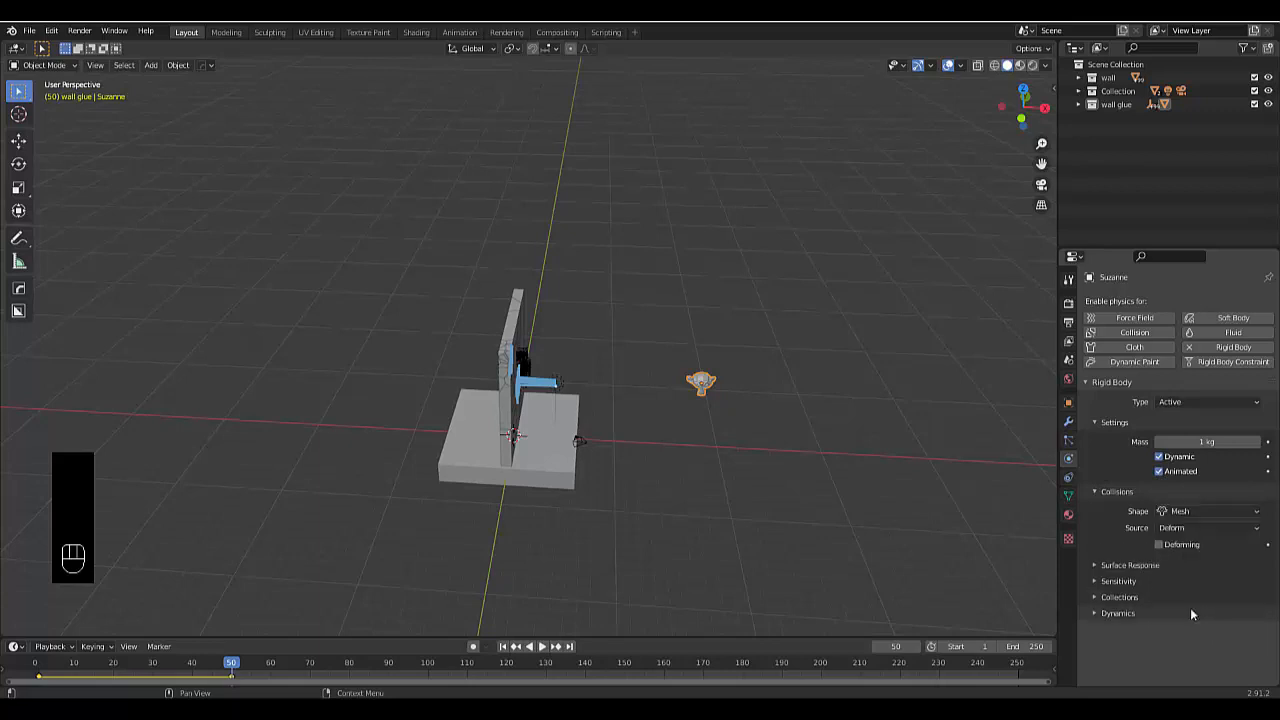
{"action": "left_click", "coordinate": [1210, 442]}
{"action": "key", "text": "Return"}
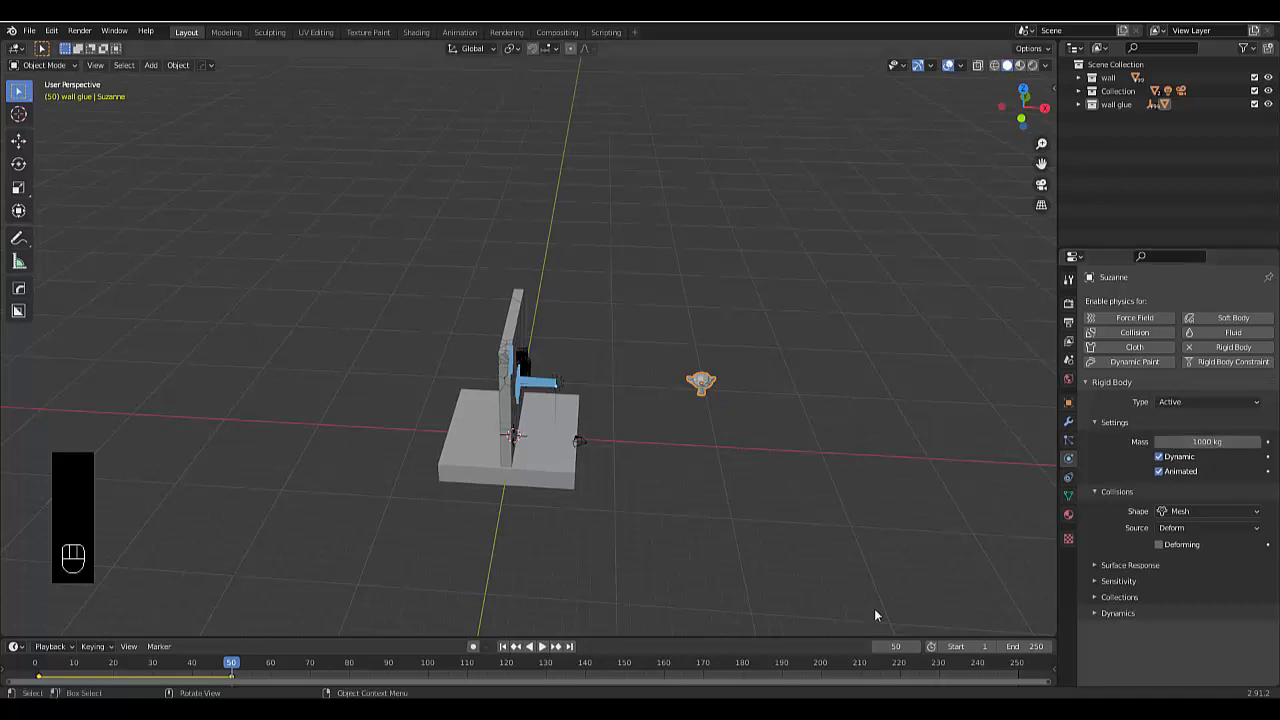
Play the simulation from the first frame, pausing to examine how the monkey head hits the glued wall.
{"action": "left_click", "coordinate": [503, 646]}
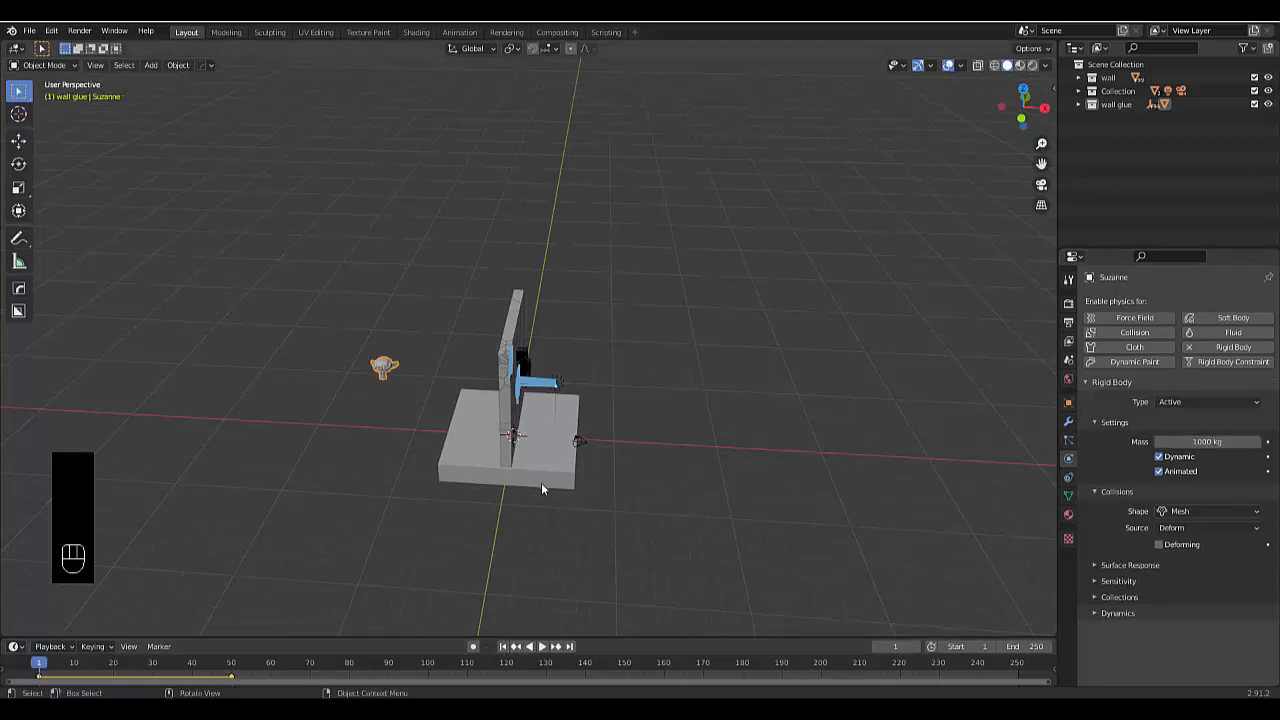
{"action": "middle_click_drag", "start_coordinate": [481, 491], "coordinate": [557, 517]}
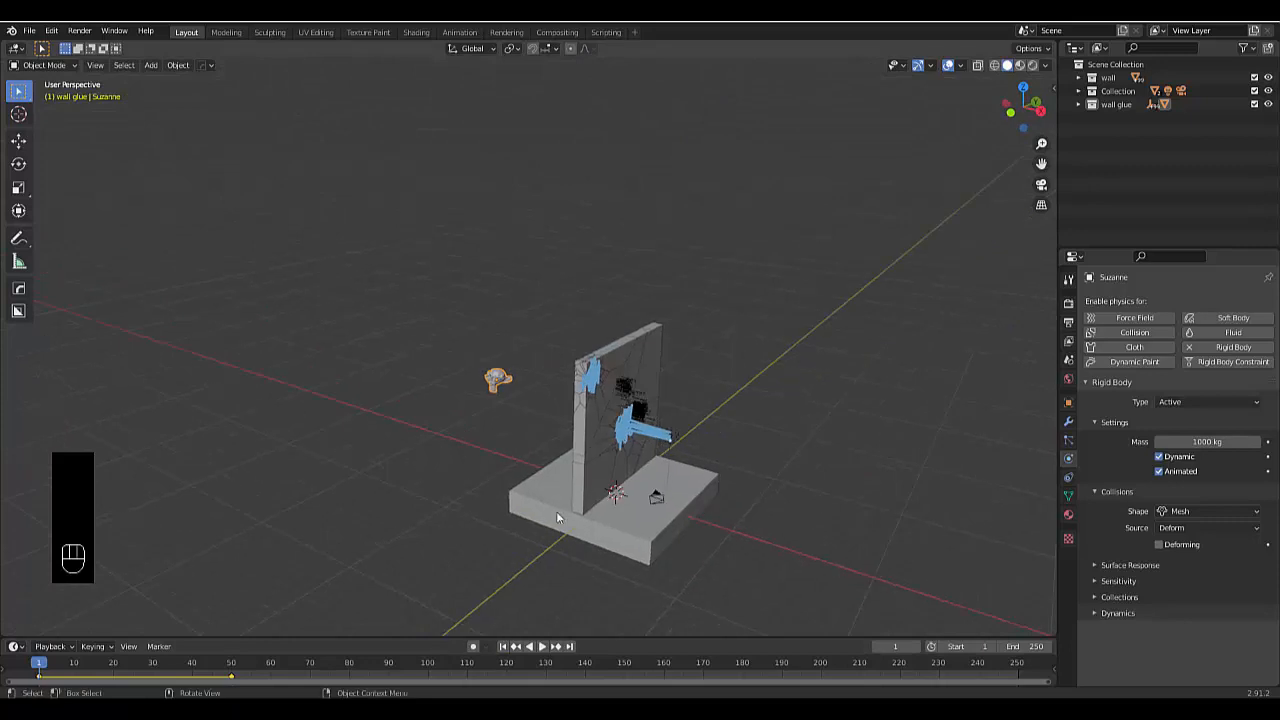
{"action": "key", "text": "space"}
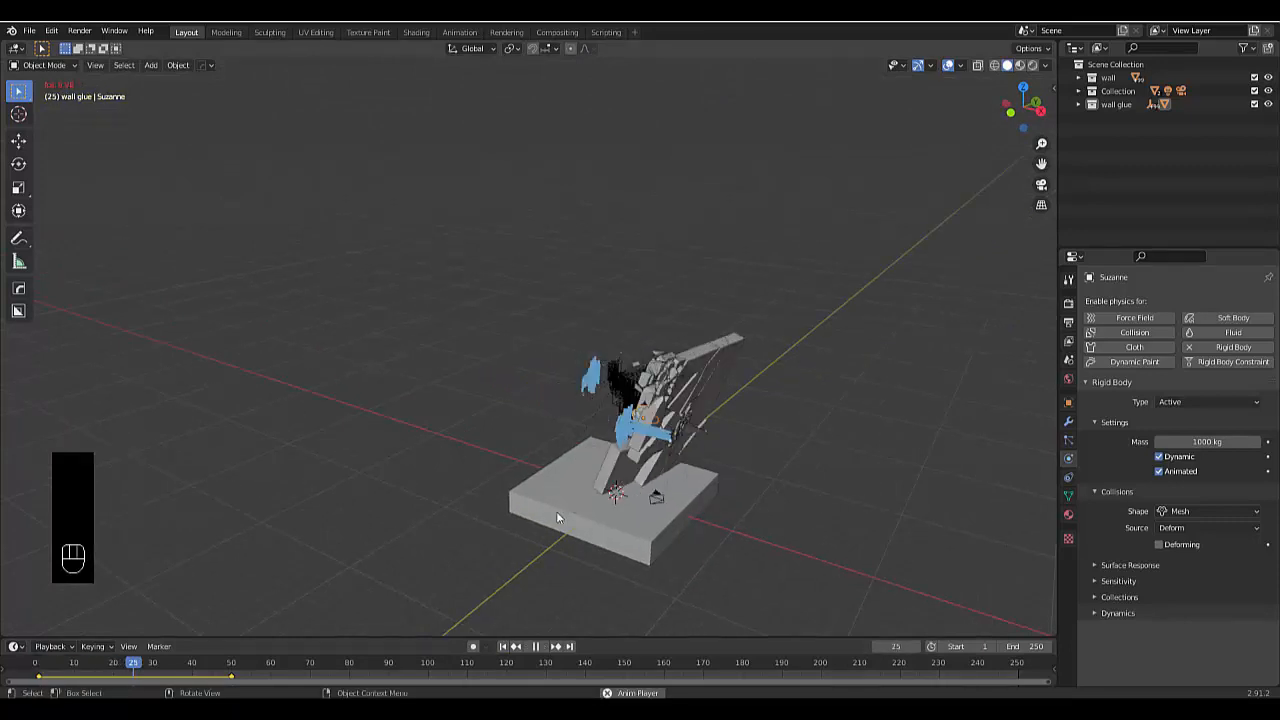
{"action": "key", "text": "space"}
{"action": "middle_click_drag", "start_coordinate": [738, 516], "coordinate": [706, 528]}
{"action": "middle_click_drag", "start_coordinate": [702, 517], "coordinate": [734, 504]}
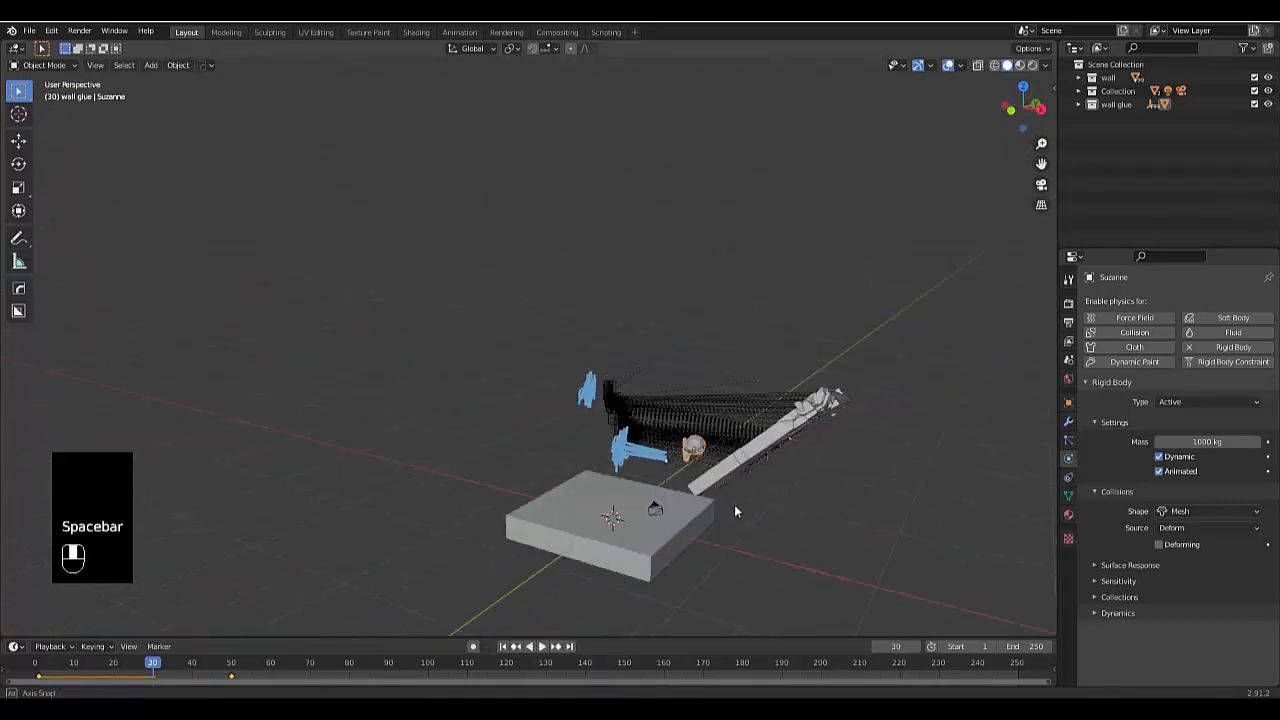
{"action": "key", "text": "space"}
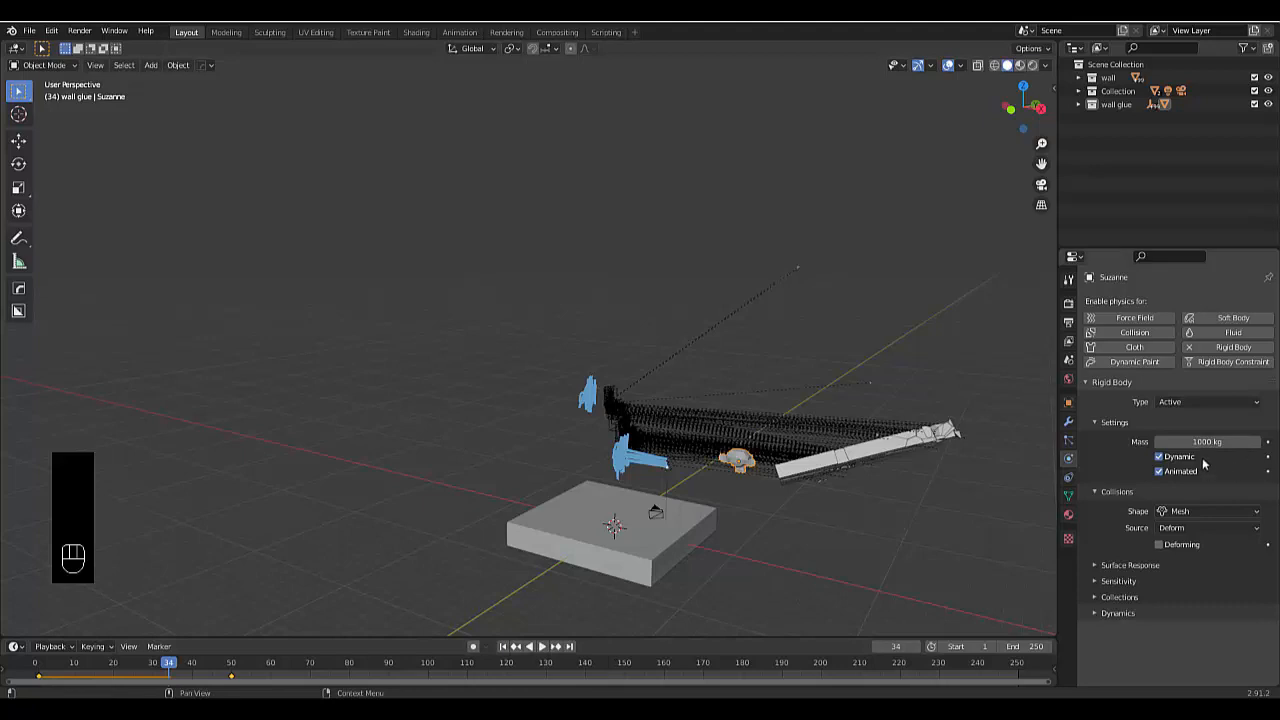
Change the monkey head's rigid body collision shape to Convex Hull.
{"action": "left_click", "coordinate": [1174, 513]}
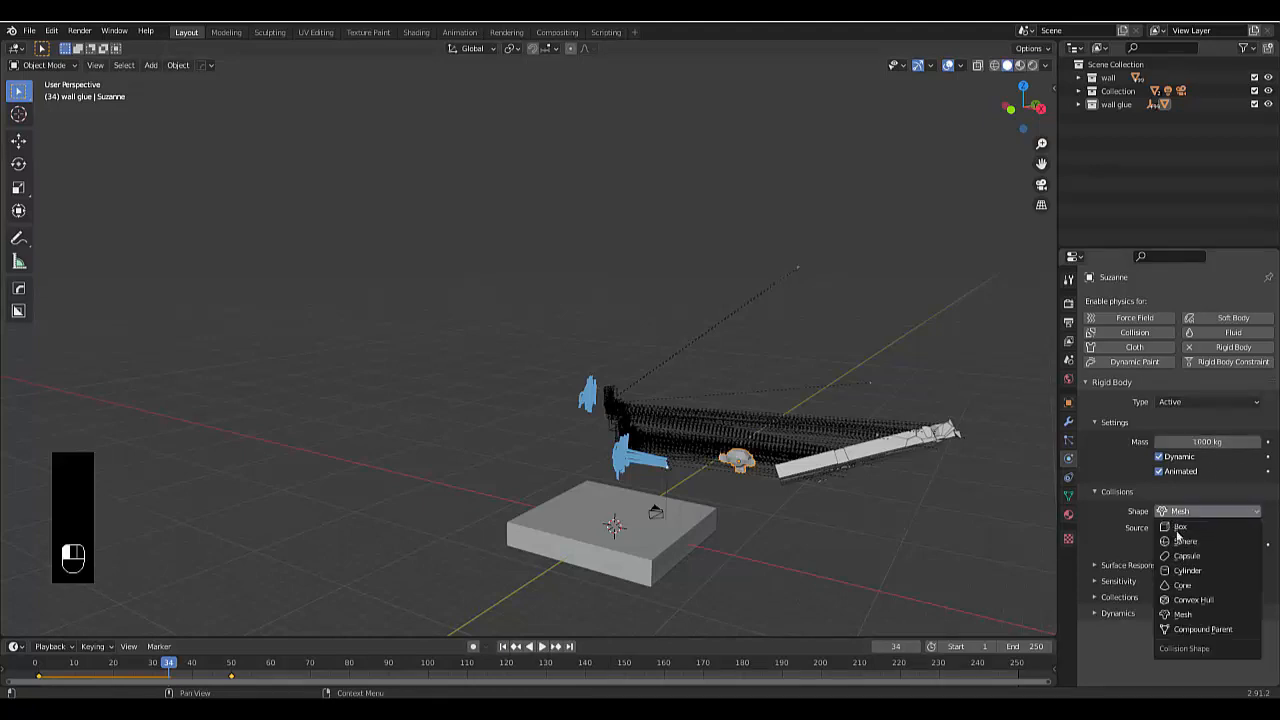
{"action": "left_click", "coordinate": [1213, 604]}
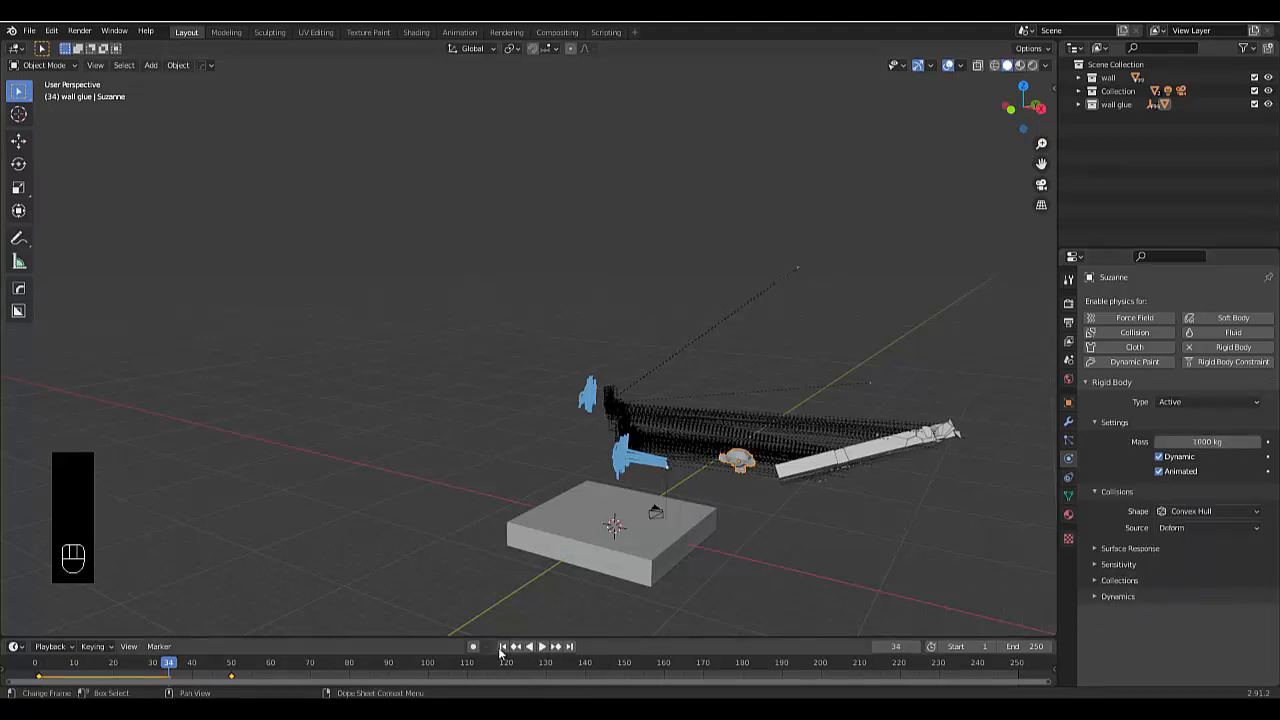
Replay the simulation from the first frame, stop it, check the wall pieces from another side, and return to the first frame.
{"action": "left_click", "coordinate": [502, 647]}
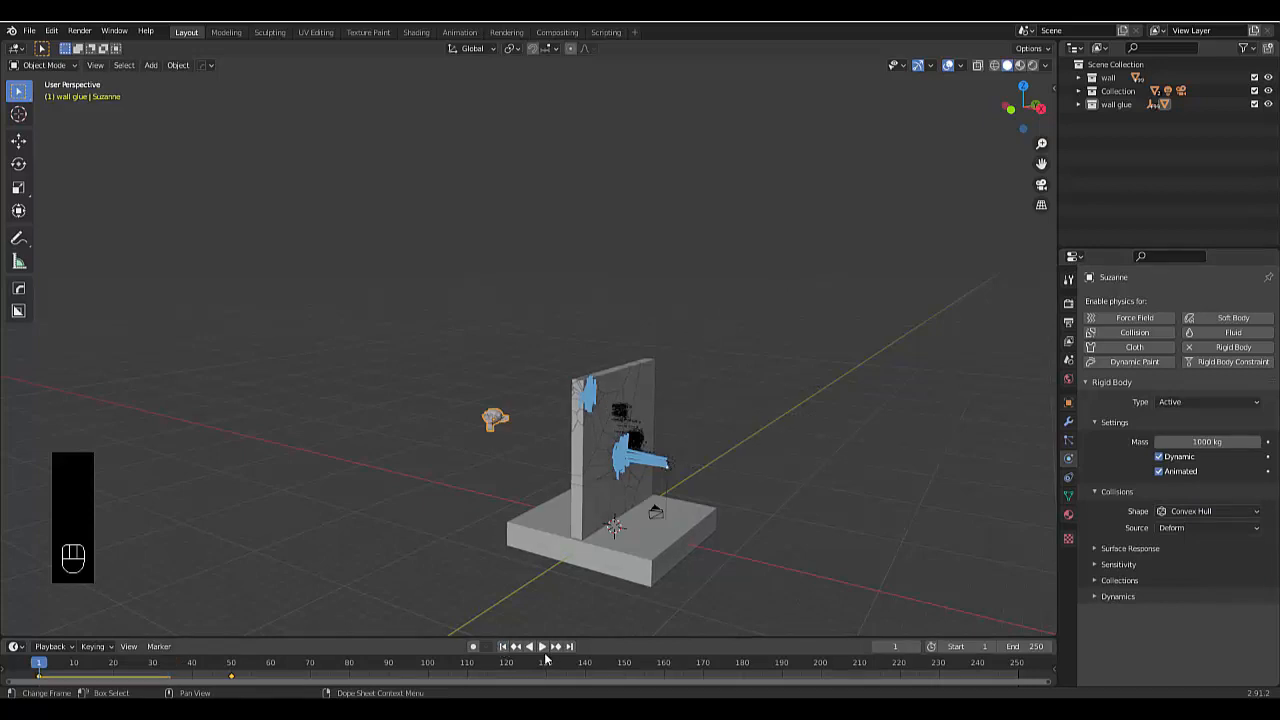
{"action": "left_click", "coordinate": [543, 648]}
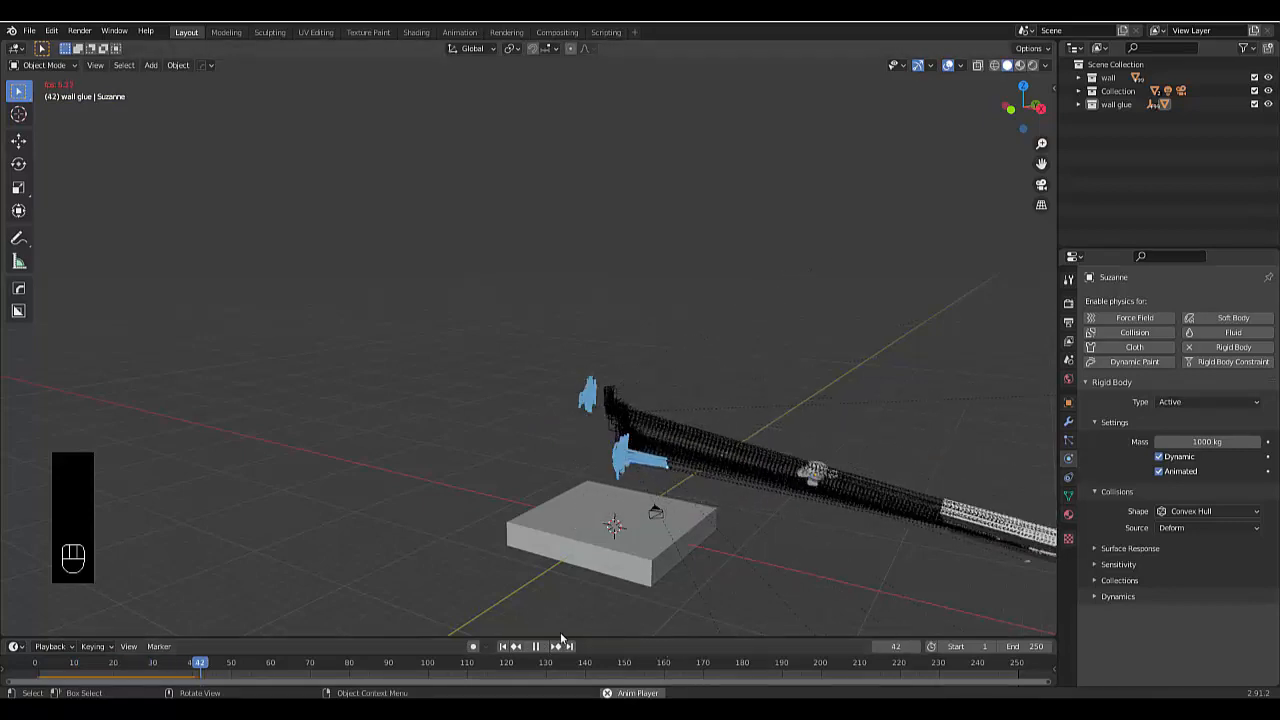
{"action": "left_click", "coordinate": [537, 649]}
{"action": "middle_click_drag", "start_coordinate": [579, 573], "coordinate": [567, 628]}
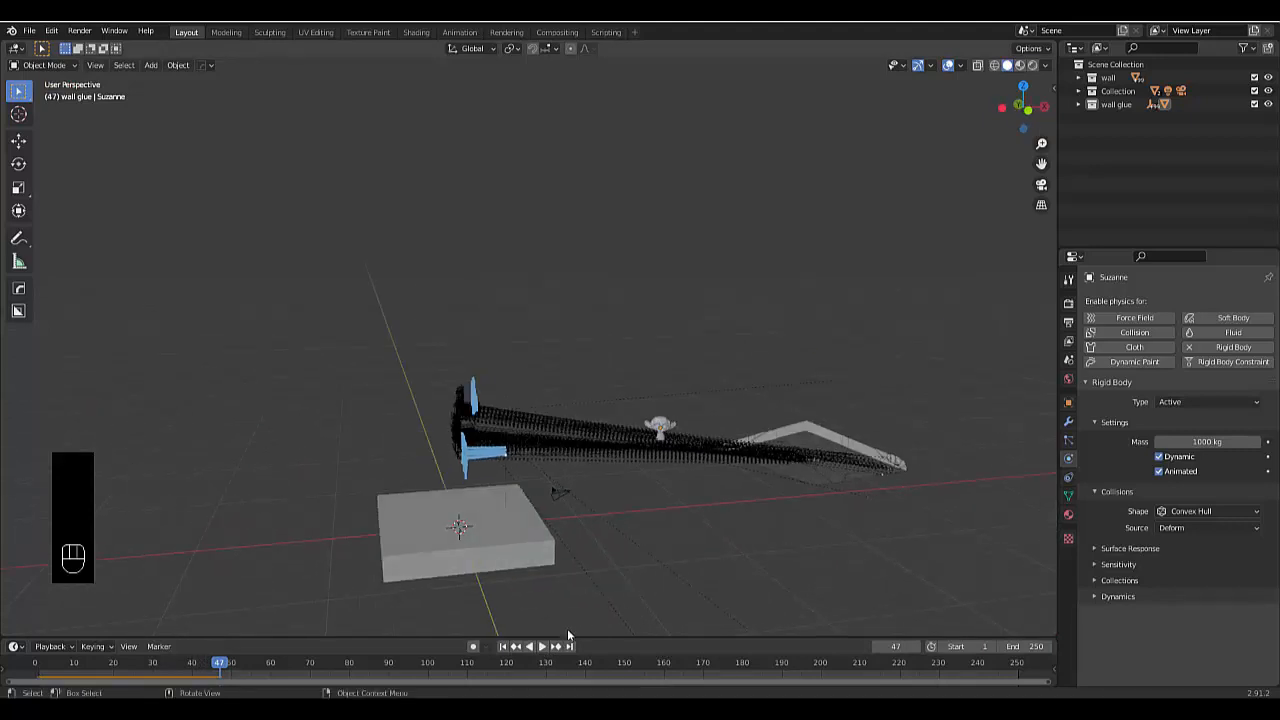
{"action": "left_click", "coordinate": [504, 647]}
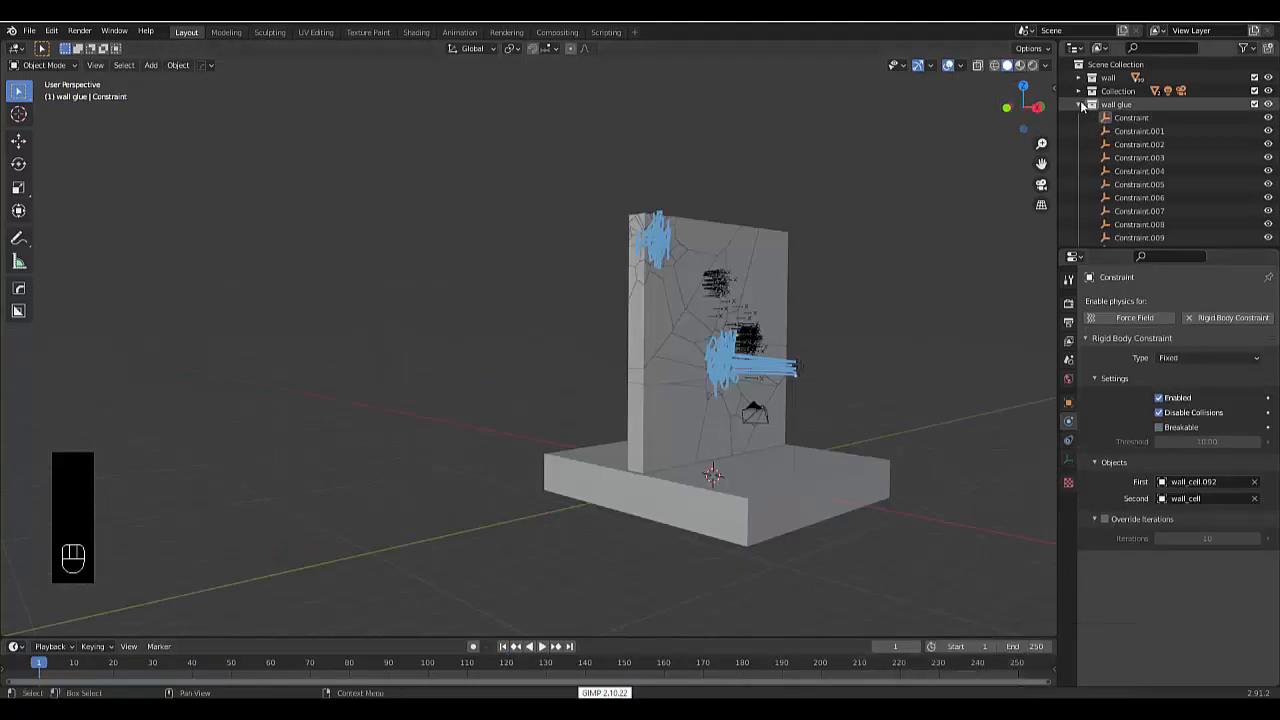
Select all objects in the wall glue collection, and on the active constraint turn off Disable Collisions and enable Breakable.
{"action": "left_click", "coordinate": [1077, 105]}
{"action": "right_click", "coordinate": [1112, 107]}
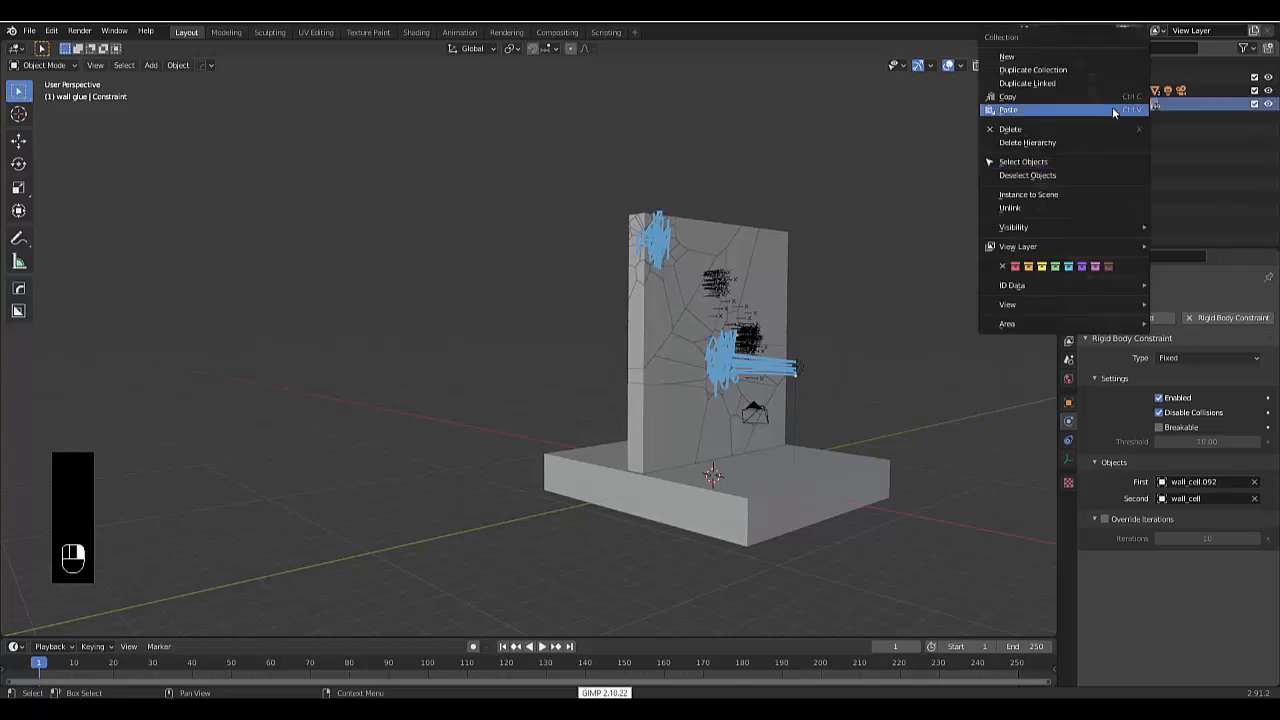
{"action": "left_click", "coordinate": [1054, 160]}
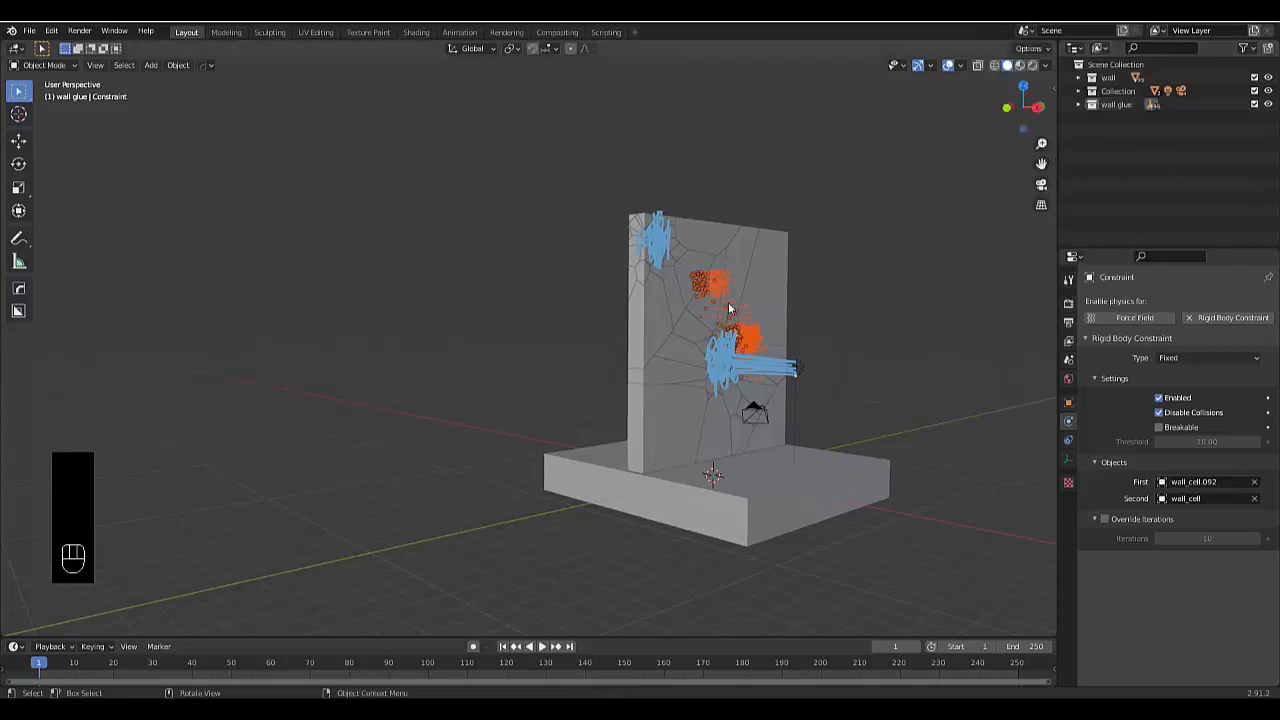
{"action": "scroll", "coordinate": [731, 300], "scroll_direction": "up", "scroll_amount": 3}
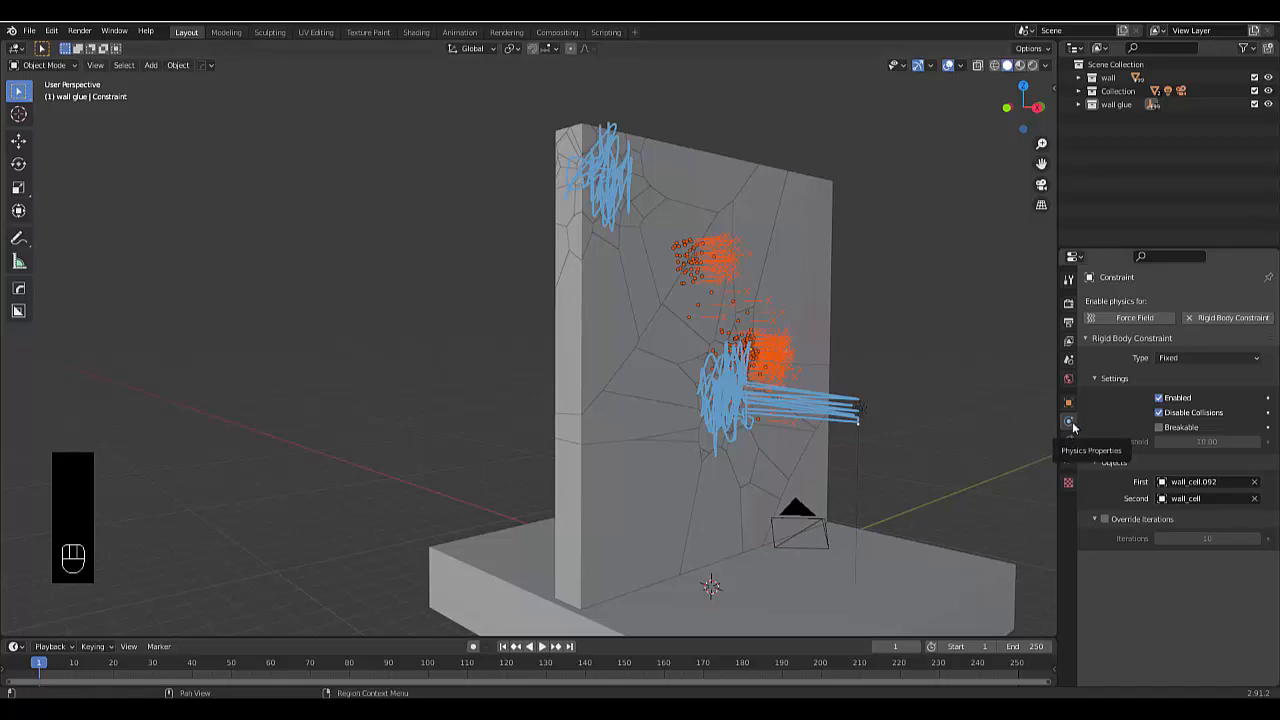
{"action": "left_click", "coordinate": [1160, 416]}
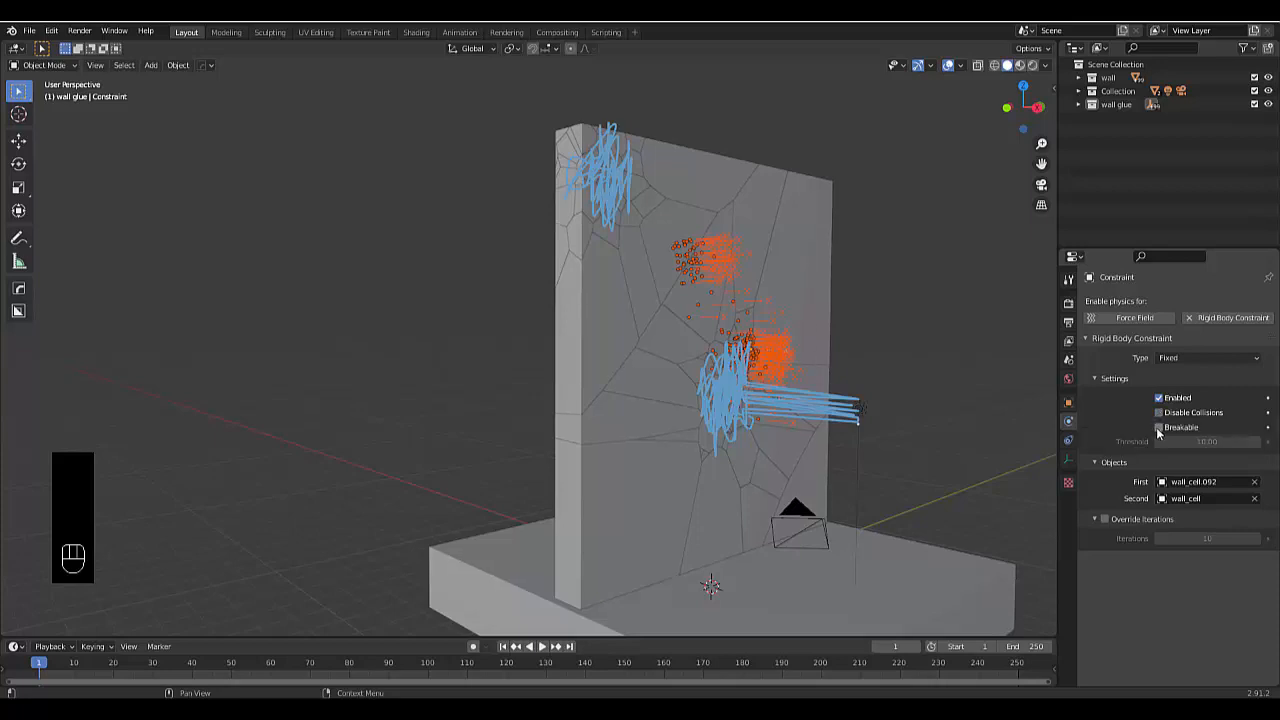
{"action": "left_click", "coordinate": [1159, 428]}
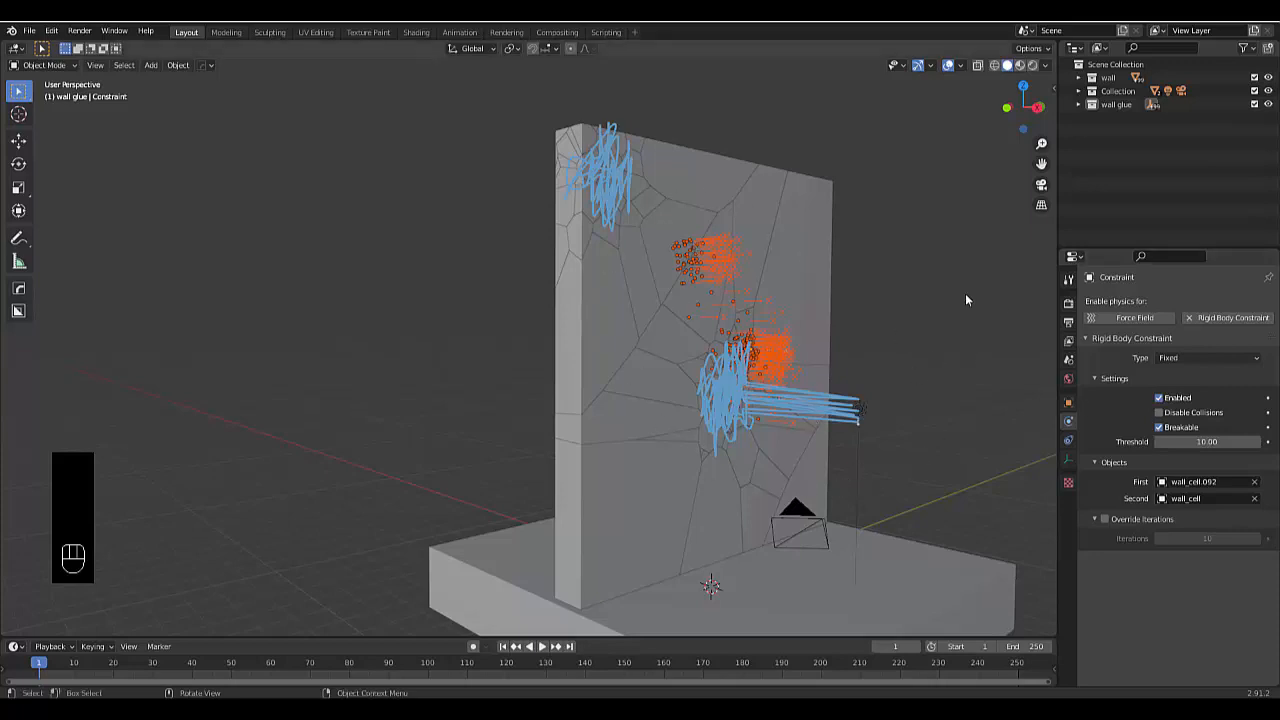
Copy the active constraint's Enabled, Disable Collisions and Breakable settings to all selected wall glue constraints.
{"action": "right_click", "coordinate": [1180, 400]}
{"action": "left_click", "coordinate": [1190, 397]}
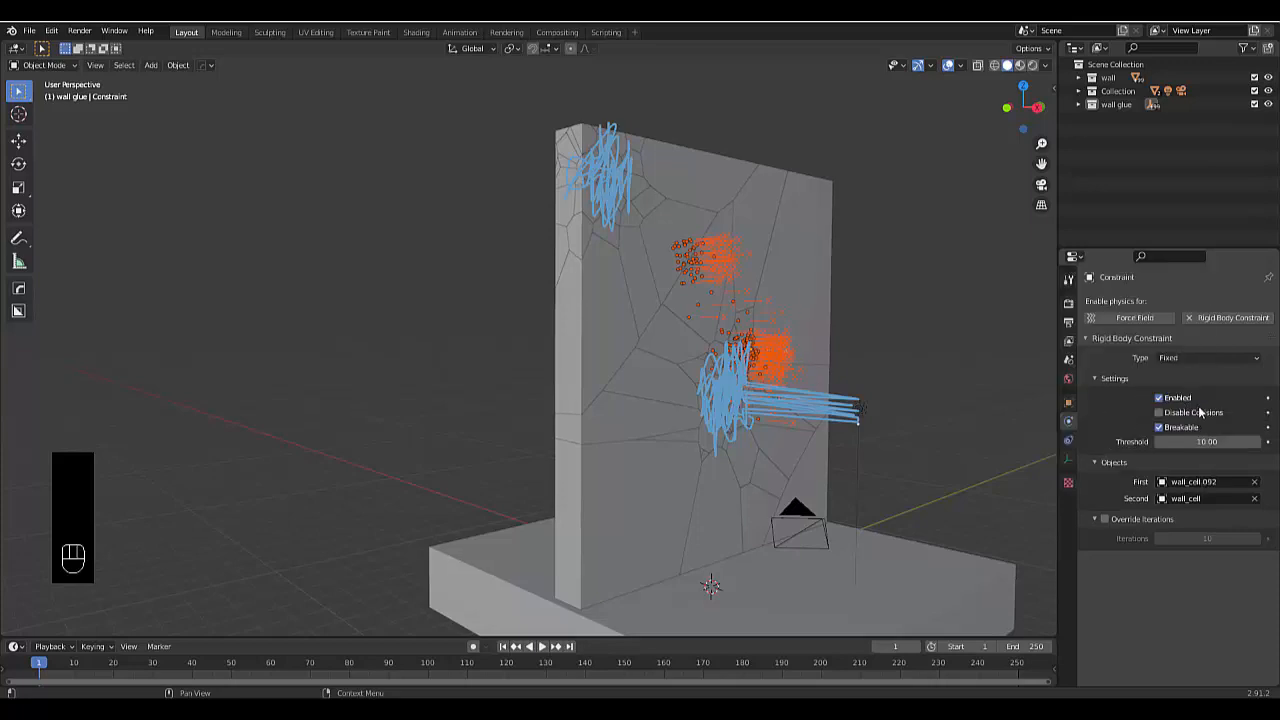
{"action": "right_click", "coordinate": [1200, 413]}
{"action": "left_click", "coordinate": [1193, 413]}
{"action": "right_click", "coordinate": [1183, 430]}
{"action": "left_click", "coordinate": [1185, 430]}
Set the active constraint's breaking threshold to 20 and copy that value to all selected constraints.
{"action": "left_click", "coordinate": [1197, 443]}
{"action": "key", "text": "Return"}
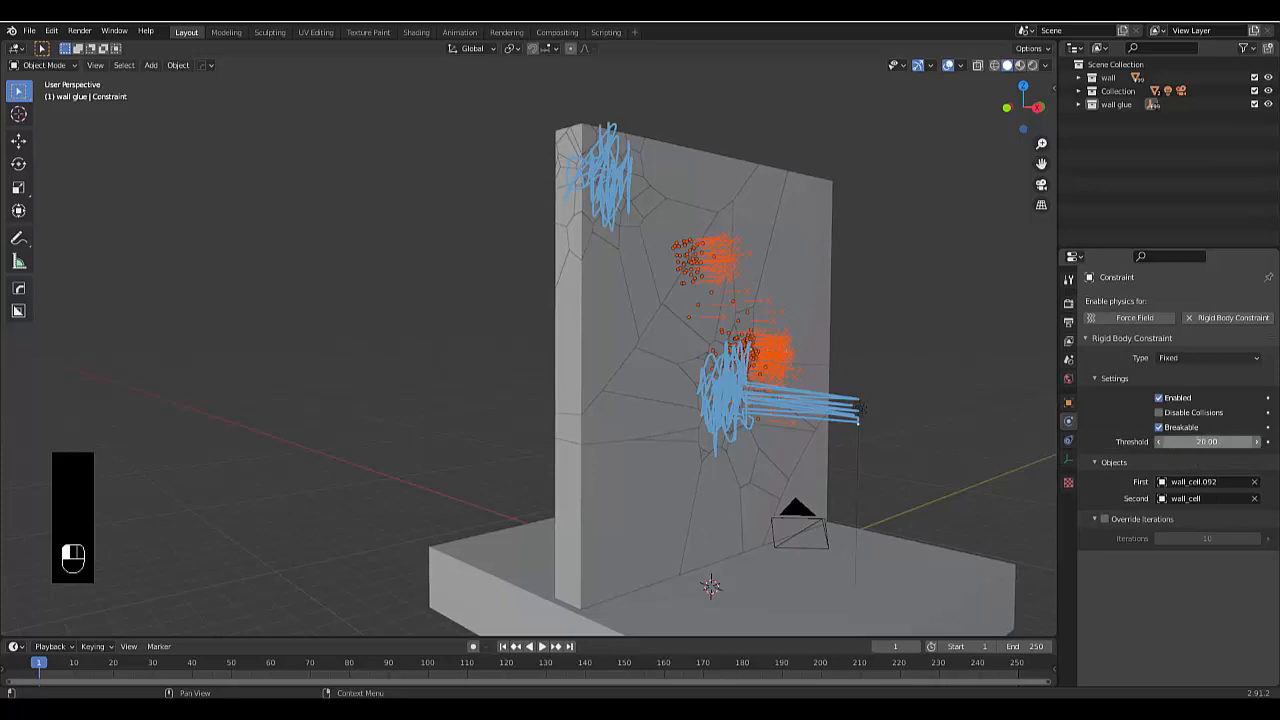
{"action": "right_click", "coordinate": [1200, 441]}
{"action": "left_click", "coordinate": [1200, 443]}
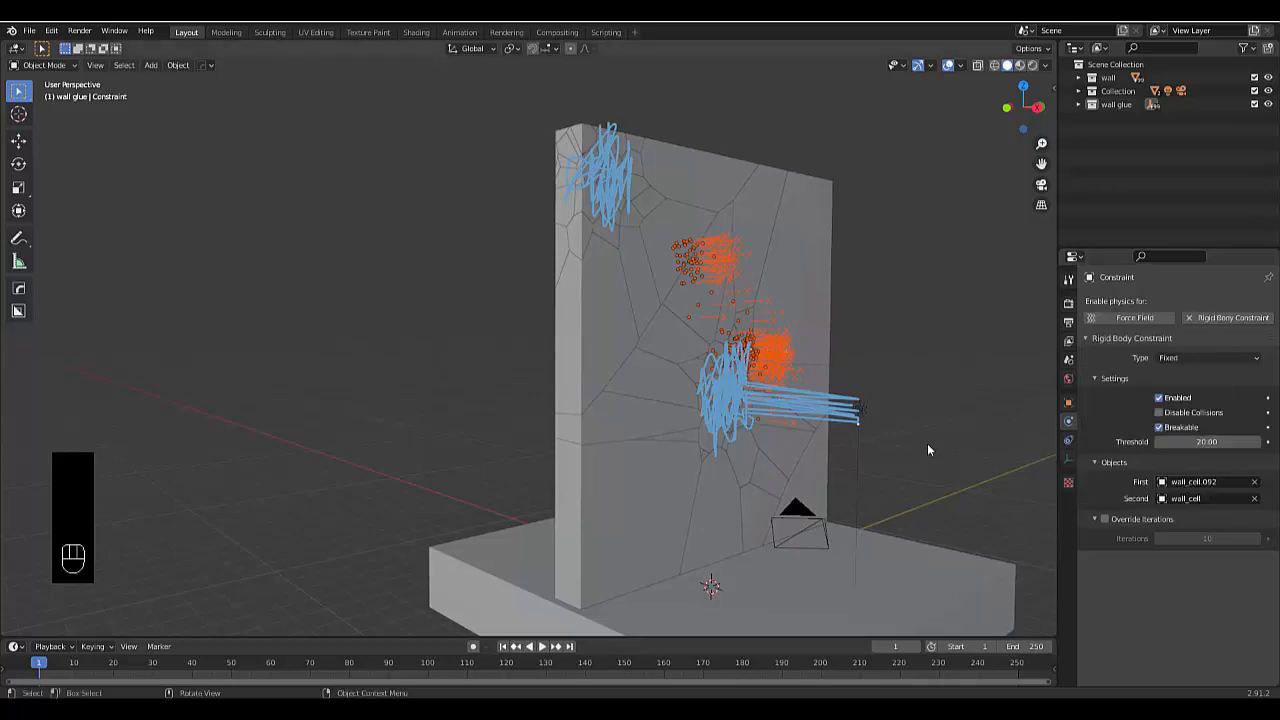
{"action": "middle_click_drag", "start_coordinate": [927, 443], "coordinate": [914, 383]}
{"action": "scroll", "coordinate": [835, 385], "scroll_direction": "down", "scroll_amount": 3}
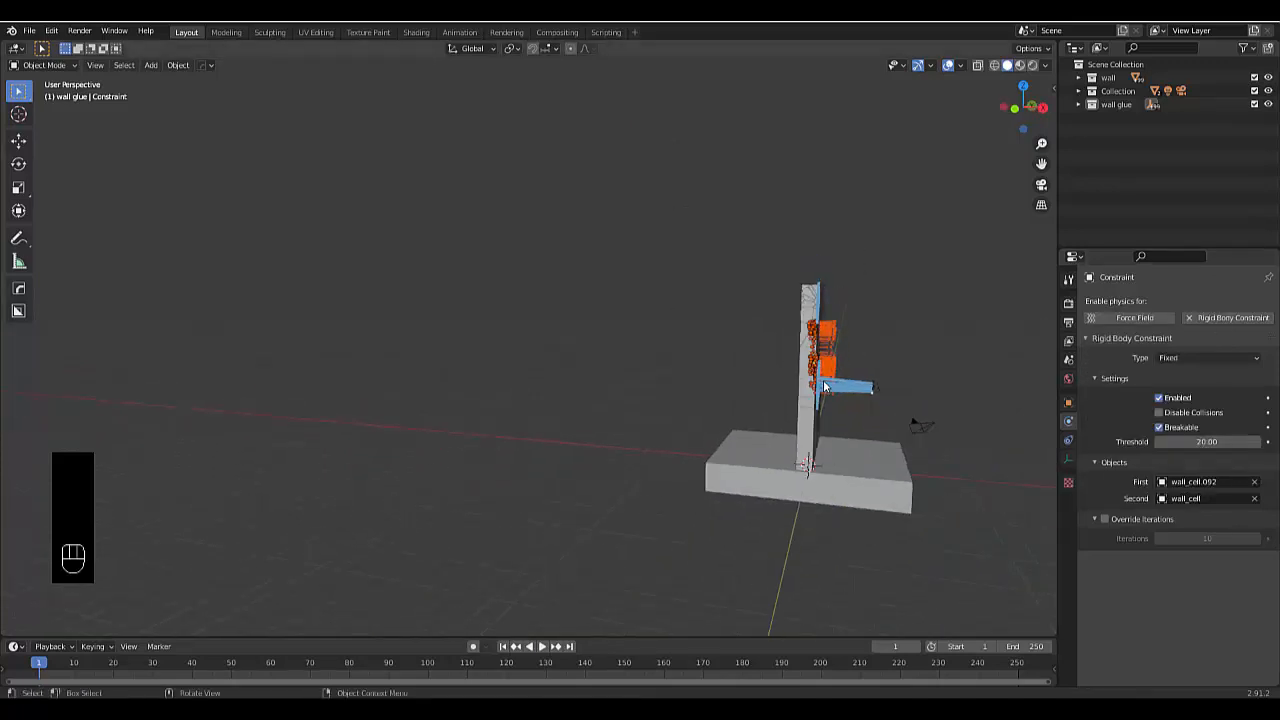
{"action": "scroll", "coordinate": [834, 386], "scroll_direction": "up", "scroll_amount": 5}
{"action": "middle_click_drag", "start_coordinate": [835, 386], "coordinate": [806, 435]}
{"action": "scroll", "coordinate": [727, 467], "scroll_direction": "down", "scroll_amount": 4}
{"action": "scroll", "coordinate": [769, 442], "scroll_direction": "up", "scroll_amount": 4}
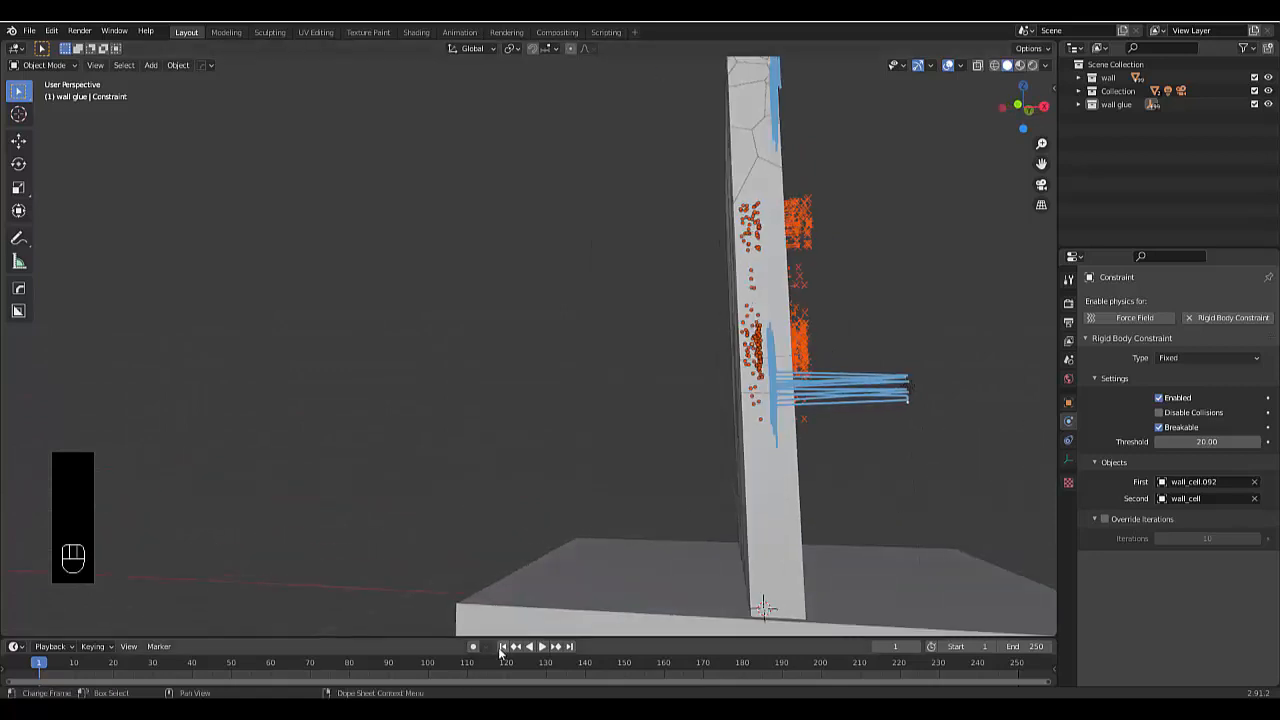
{"action": "scroll", "coordinate": [548, 475], "scroll_direction": "down", "scroll_amount": 6}
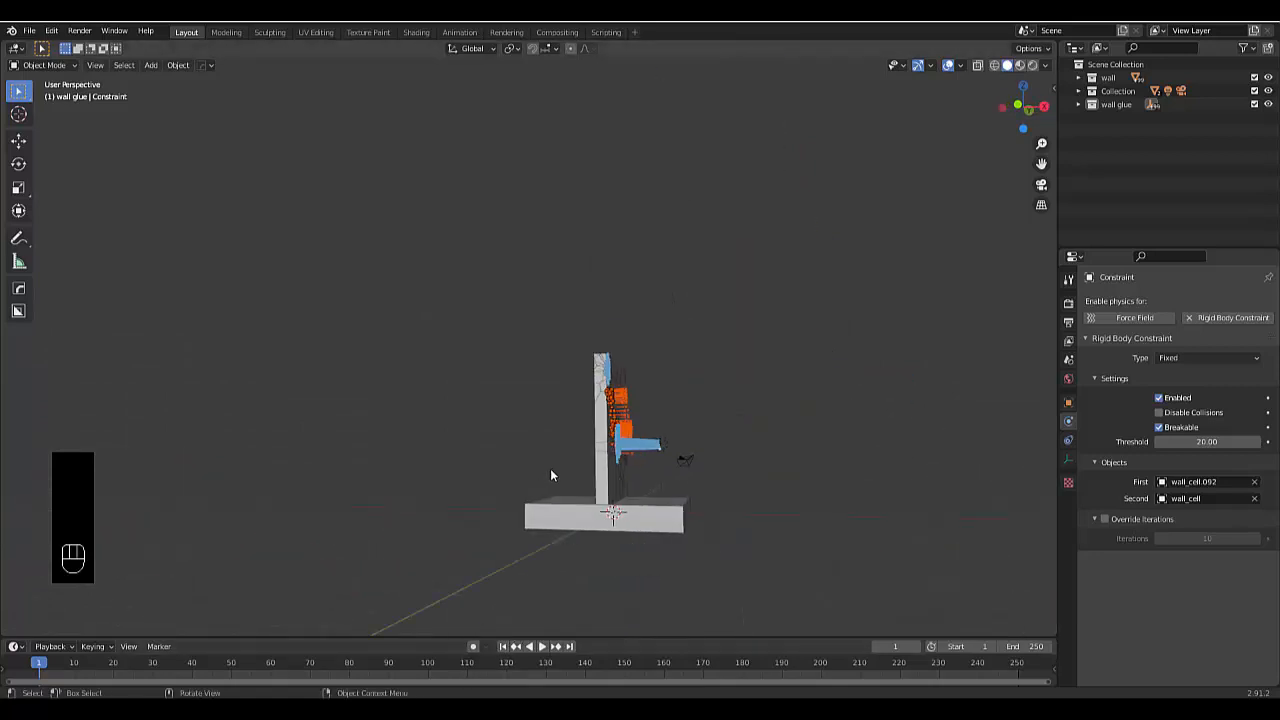
{"action": "scroll", "coordinate": [592, 526], "scroll_direction": "up", "scroll_amount": 3}
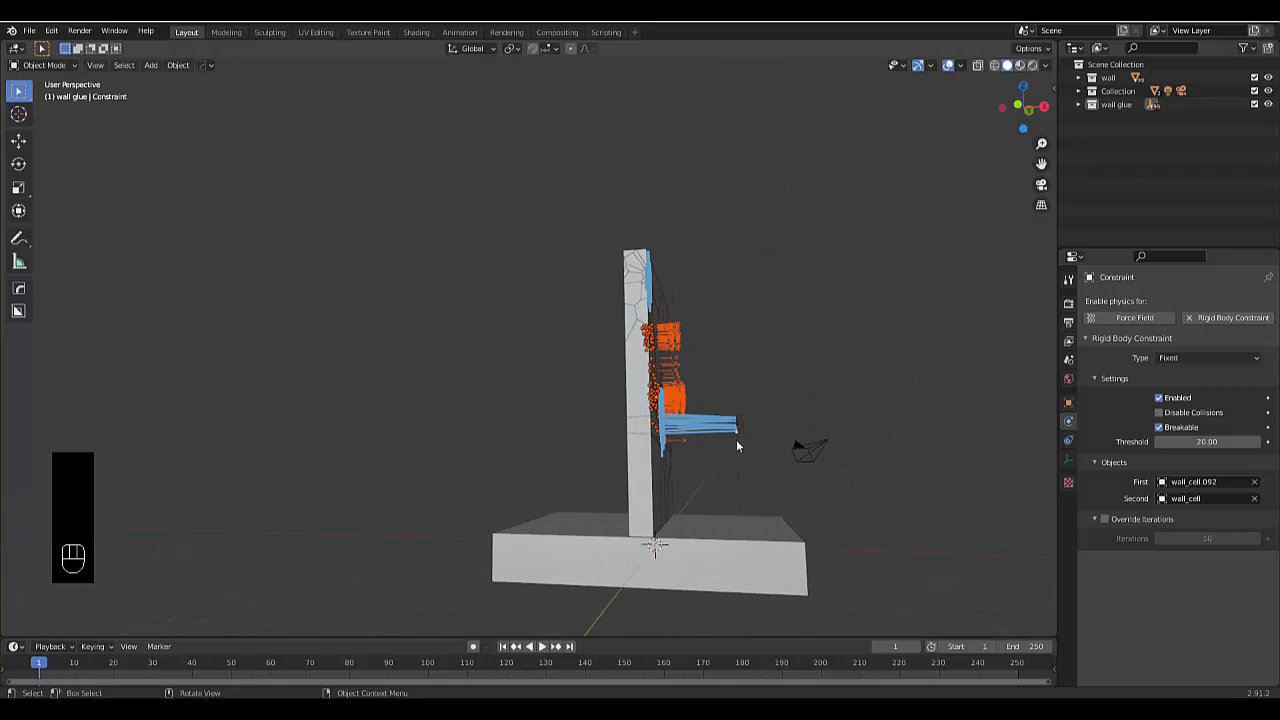
Add a monkey head mesh, raise it about 7 m, and move it about 10 m along negative X, away from the wall.
{"action": "key", "text": "KP_1"}
{"action": "key", "text": "shift+a"}
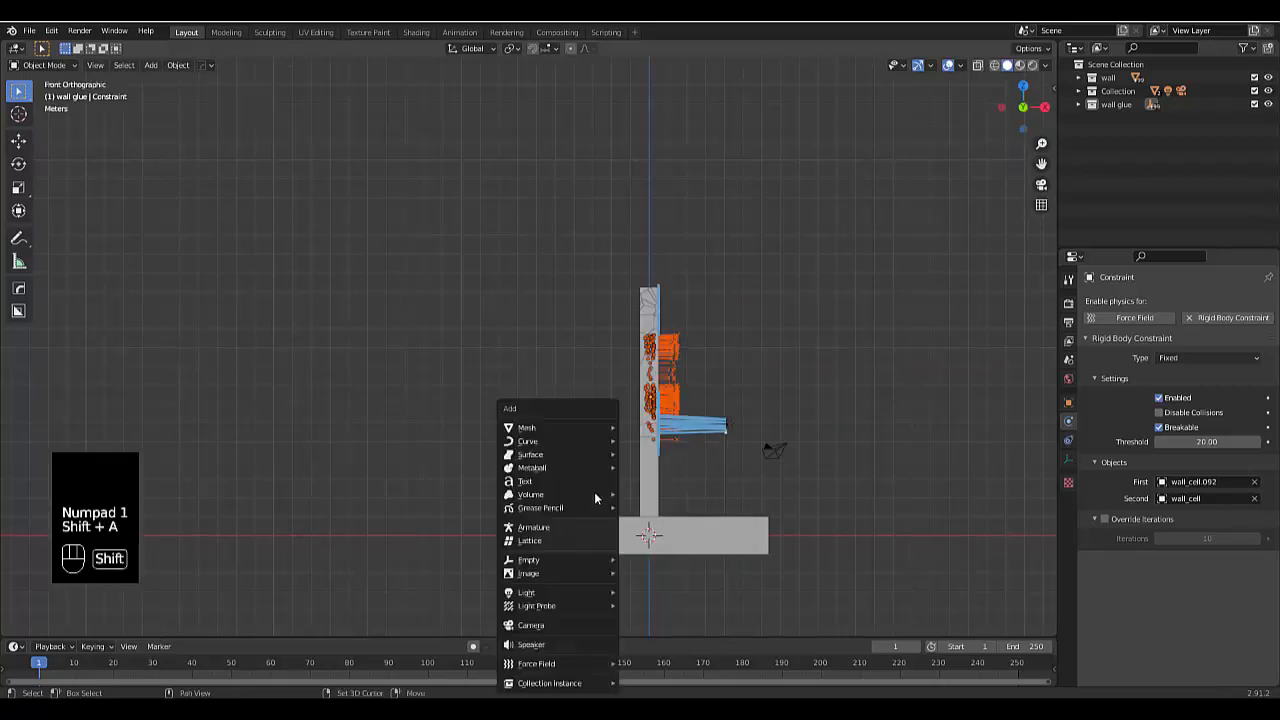
{"action": "mouse_move", "coordinate": [580, 428]}
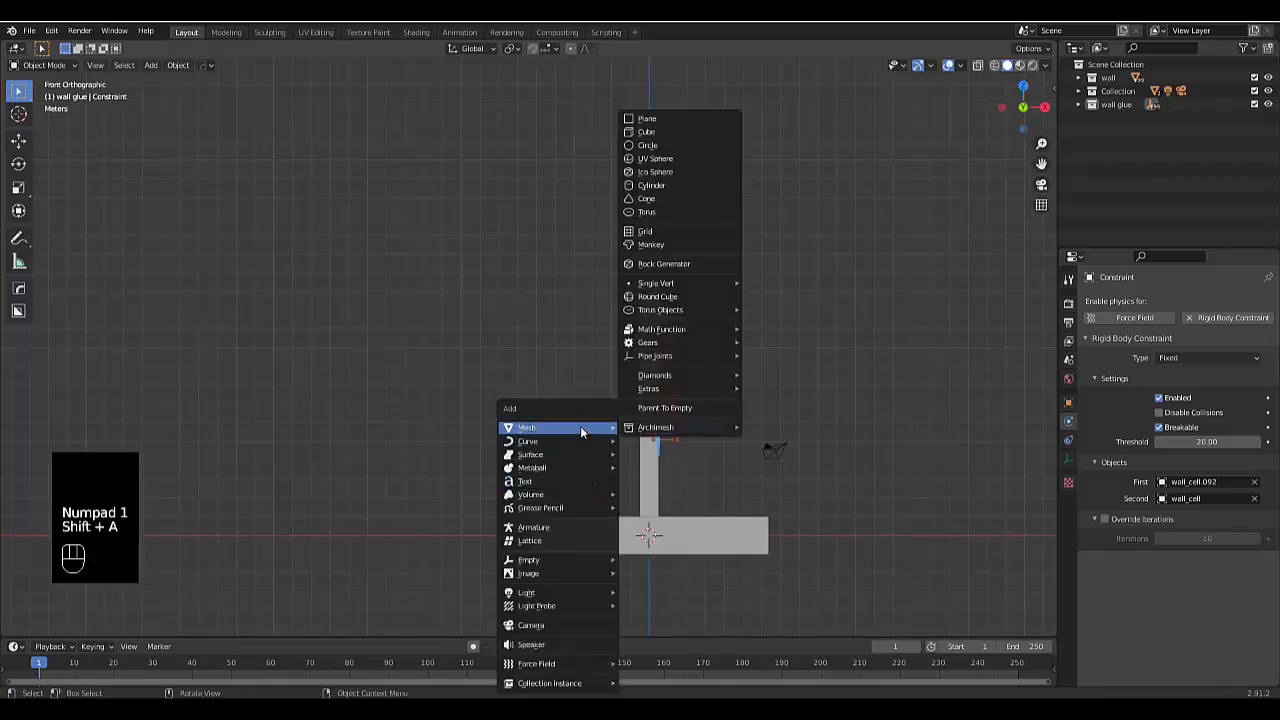
{"action": "left_click", "coordinate": [651, 244]}
{"action": "key", "text": "g"}
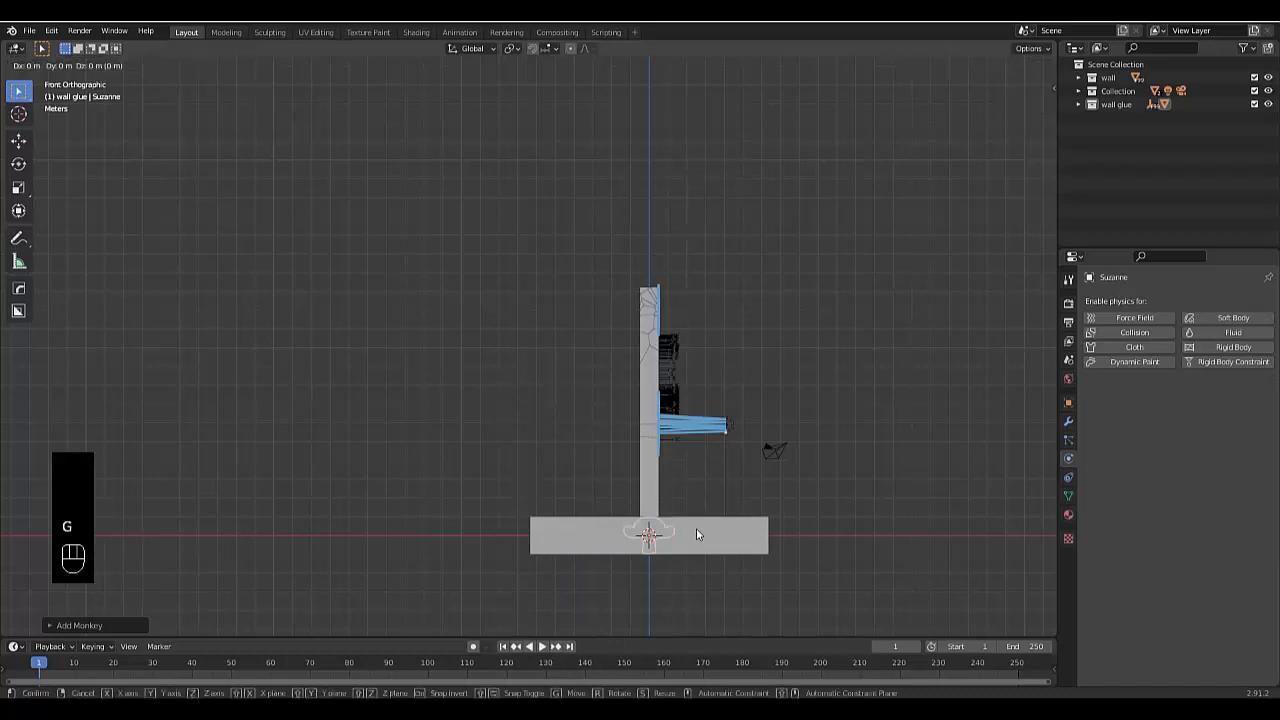
{"action": "key", "text": "z"}
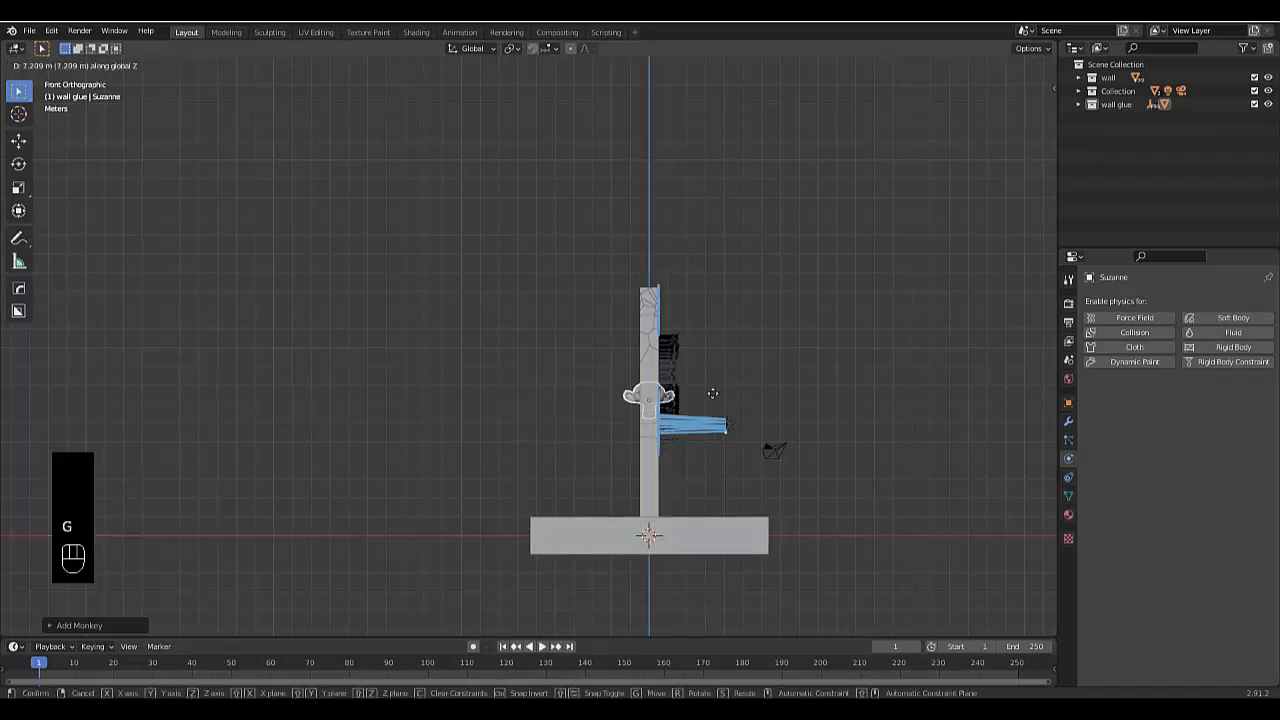
{"action": "left_click", "coordinate": [713, 406]}
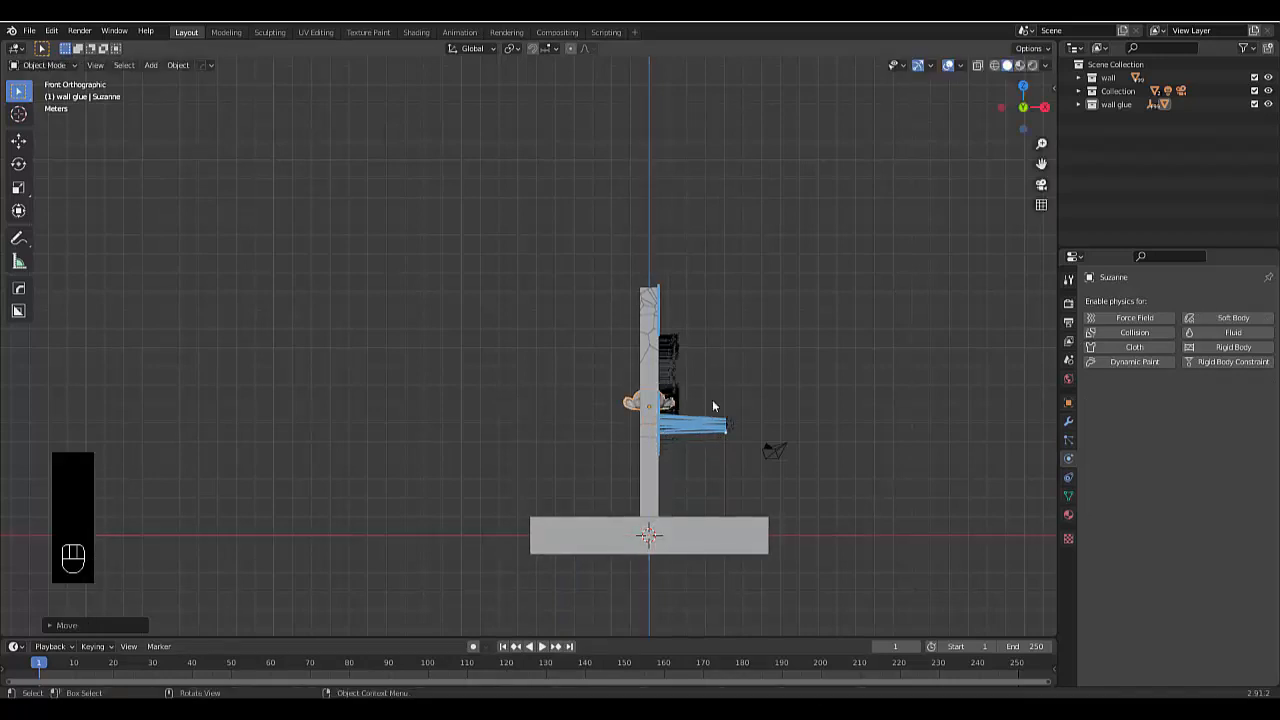
{"action": "key", "text": "g"}
{"action": "key", "text": "x"}
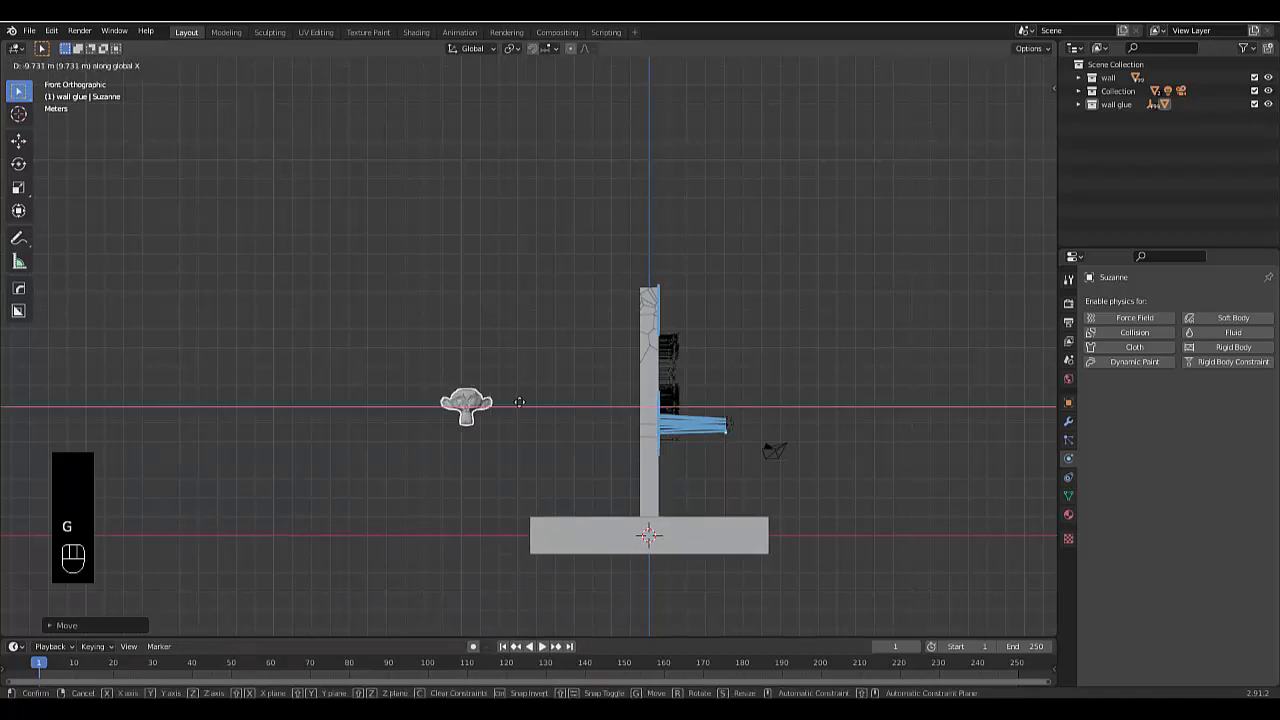
{"action": "left_click", "coordinate": [514, 405]}
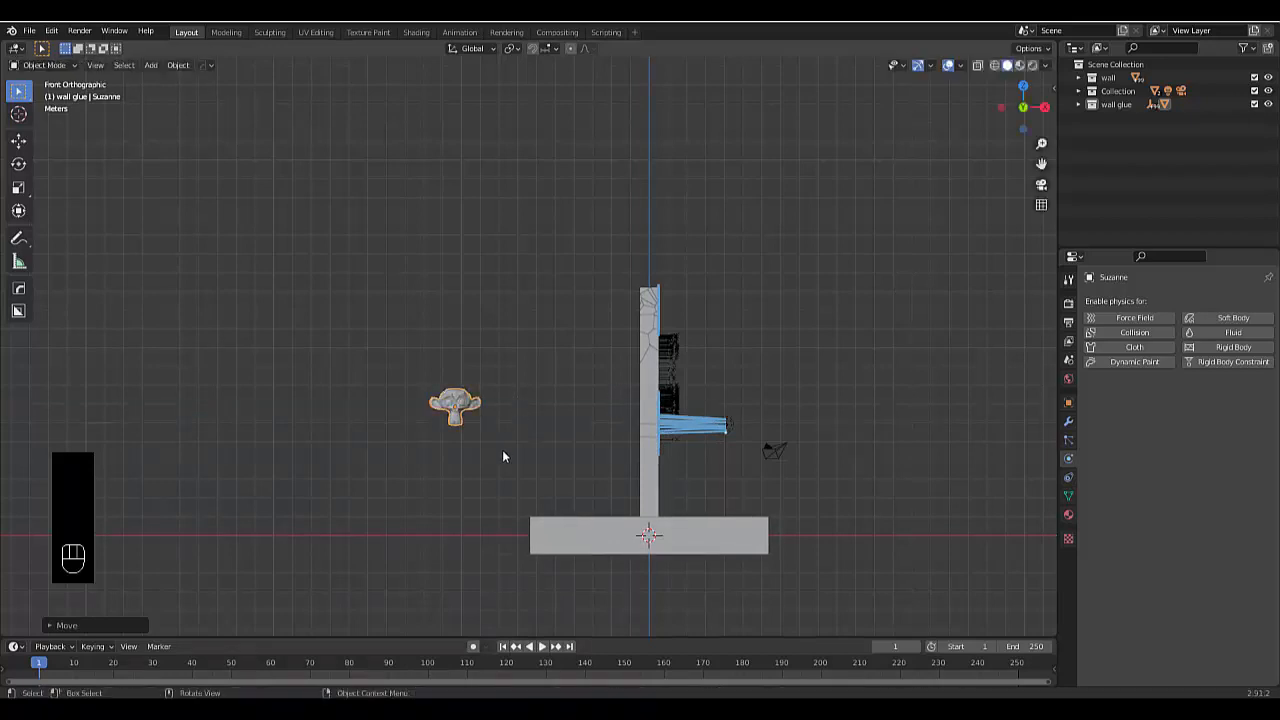
Add a Subdivision Surface modifier to the monkey head, apply it, and shade the head smooth.
{"action": "left_click", "coordinate": [1068, 421]}
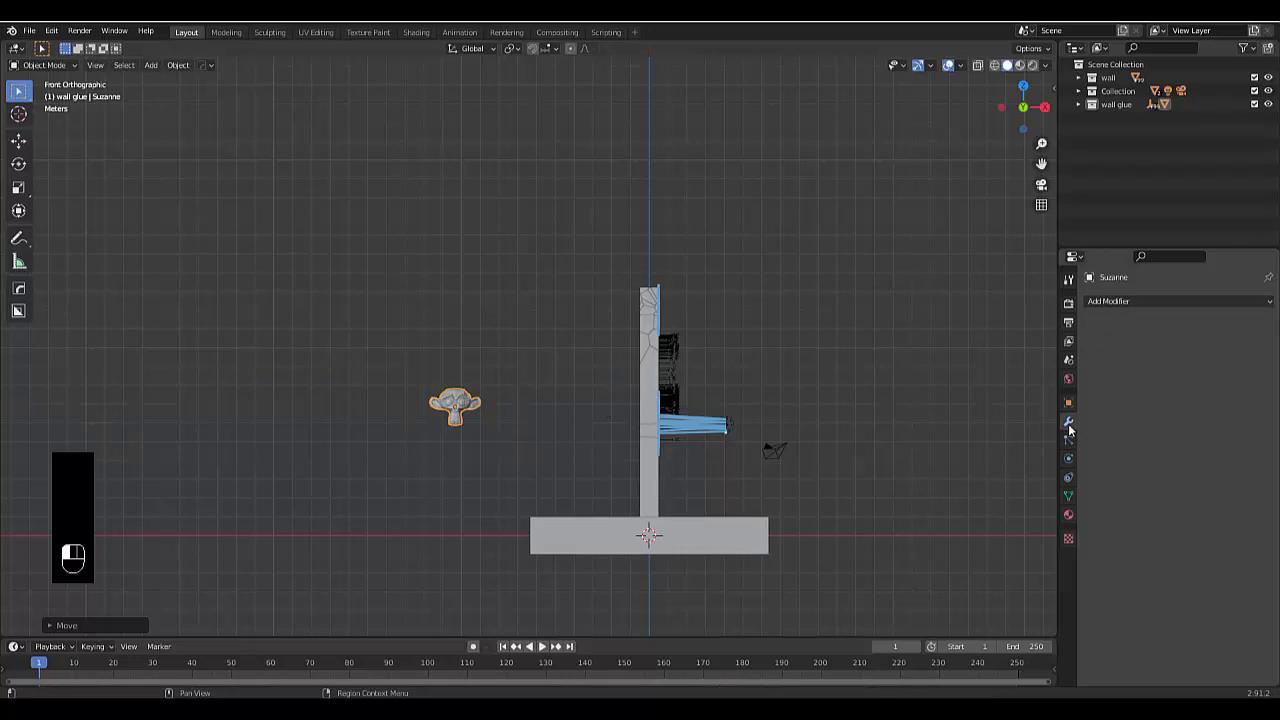
{"action": "left_click", "coordinate": [1115, 301]}
{"action": "left_click", "coordinate": [1028, 529]}
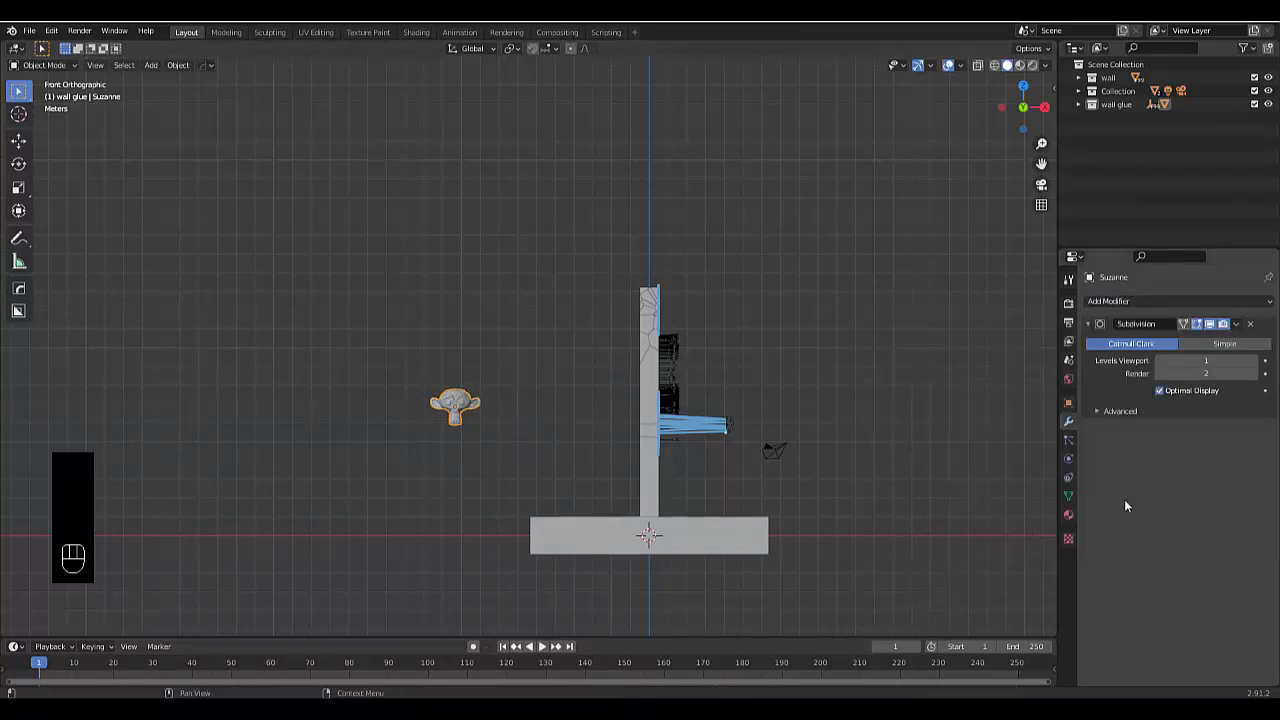
{"action": "left_click", "coordinate": [1237, 323]}
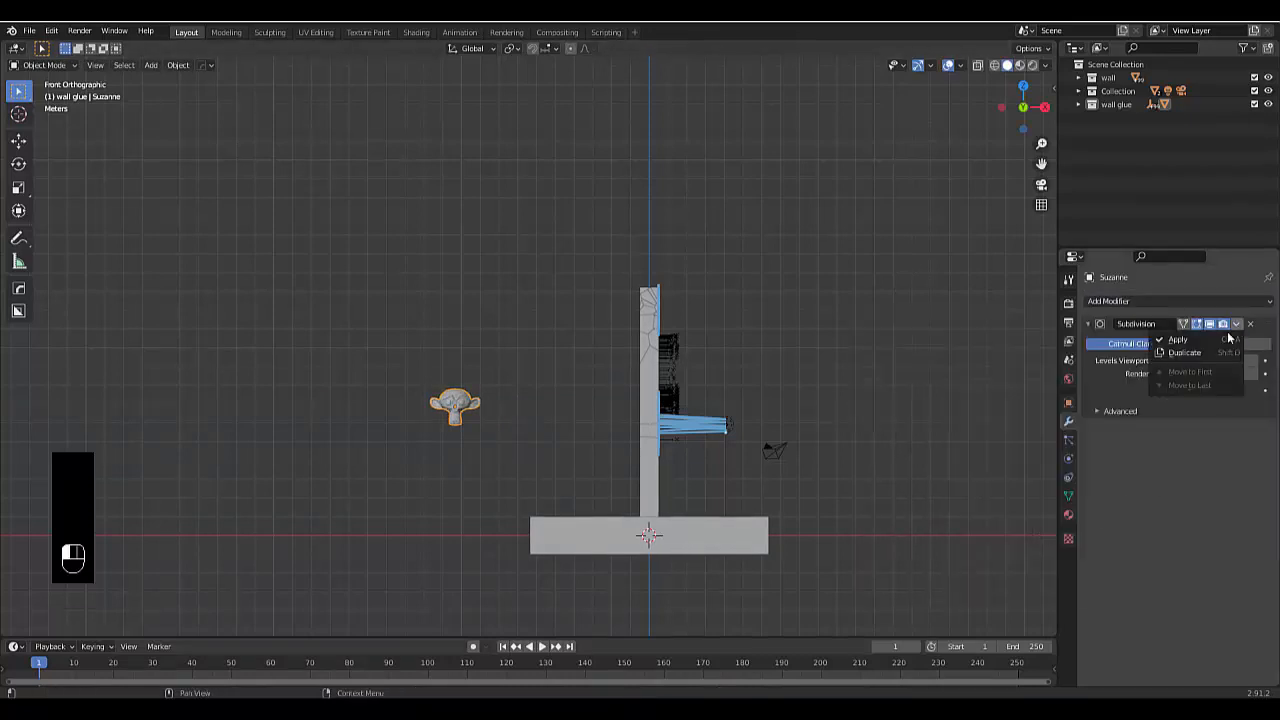
{"action": "left_click", "coordinate": [1180, 341]}
{"action": "scroll", "coordinate": [457, 381], "scroll_direction": "up", "scroll_amount": 8}
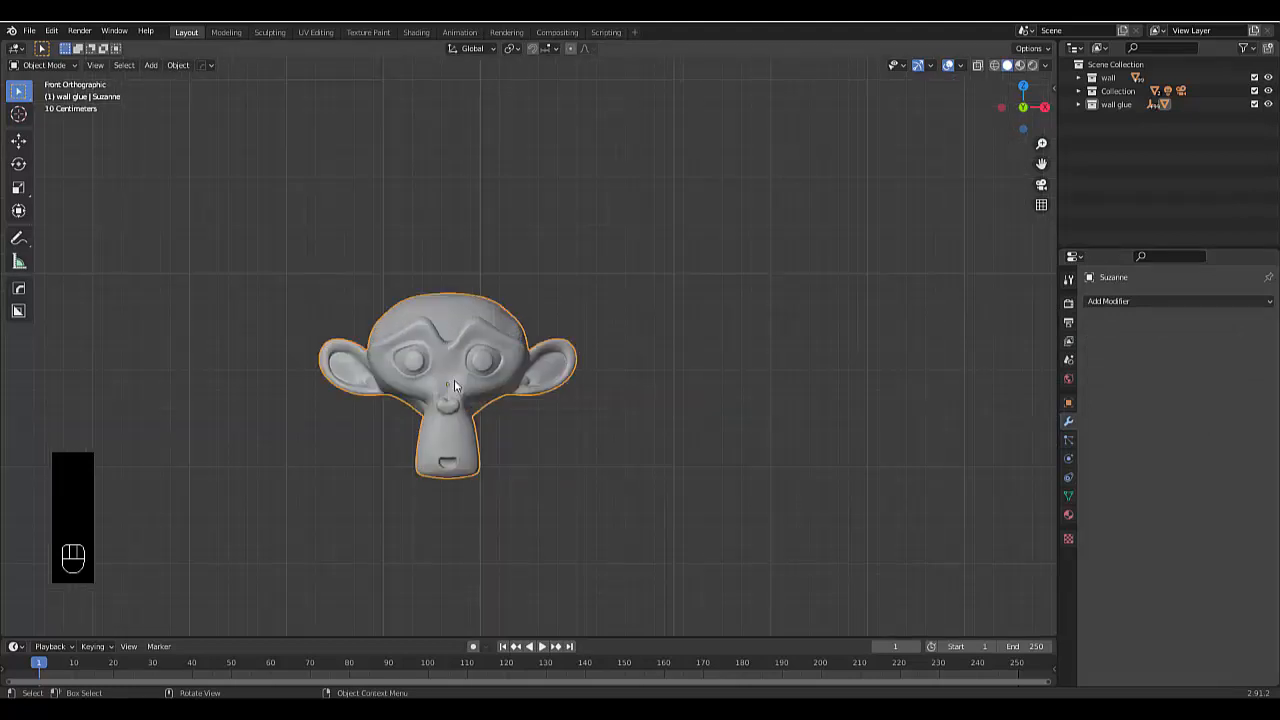
{"action": "right_click", "coordinate": [453, 361]}
Insert a Location, Rotation & Scale keyframe for the monkey head at frame 1.
{"action": "scroll", "coordinate": [453, 362], "scroll_direction": "down", "scroll_amount": 8}
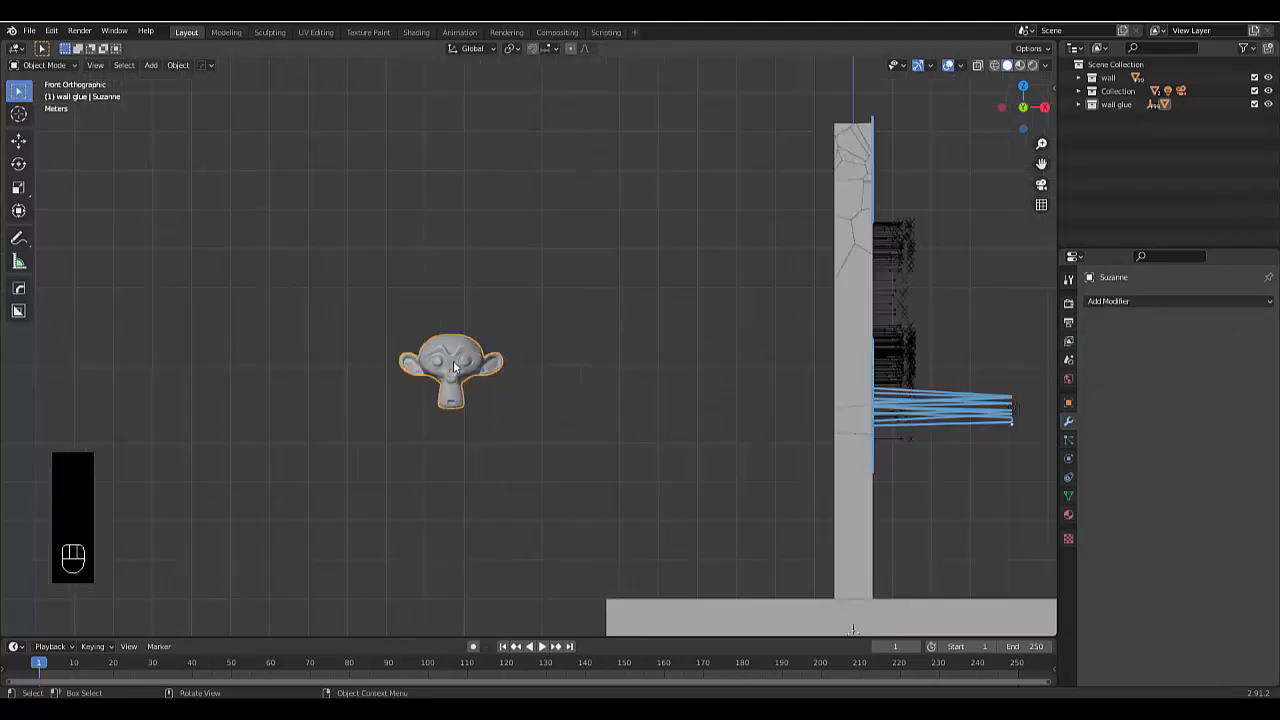
{"action": "key", "text": "i"}
{"action": "left_click", "coordinate": [467, 376]}
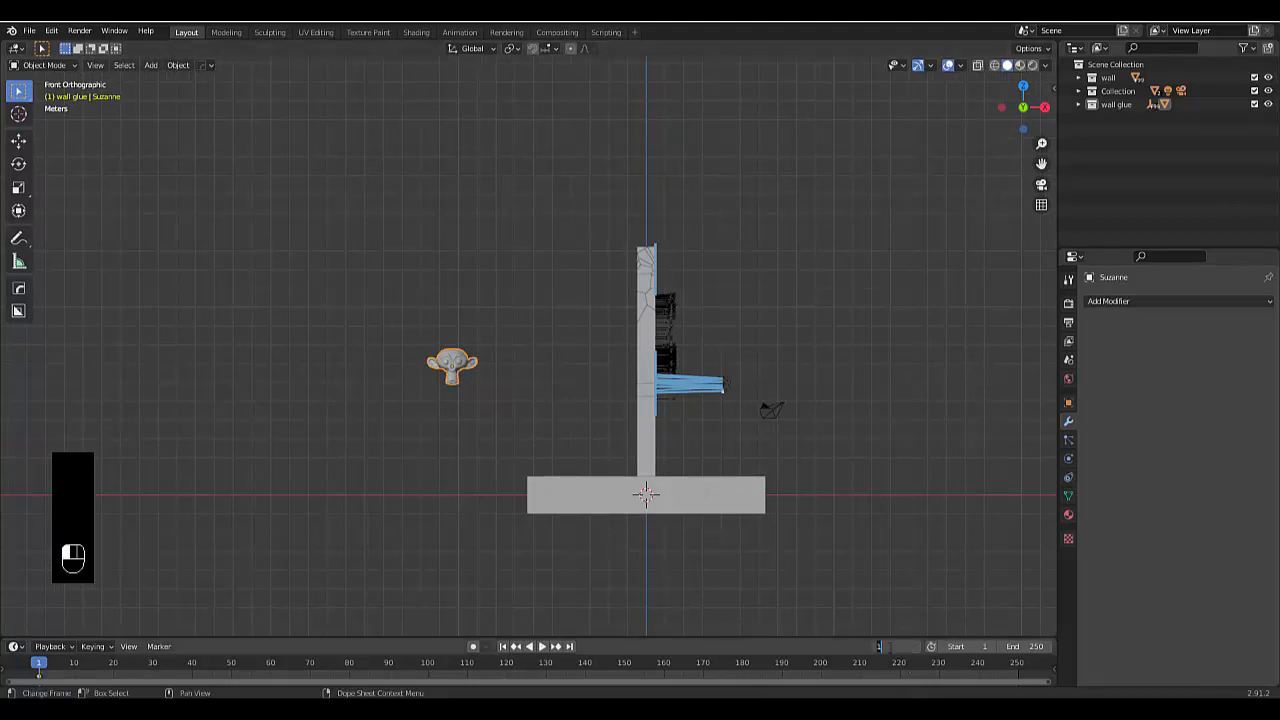
At frame 50, move the monkey head about 24 m along positive X, past the far side of the wall.
{"action": "key", "text": "Return"}
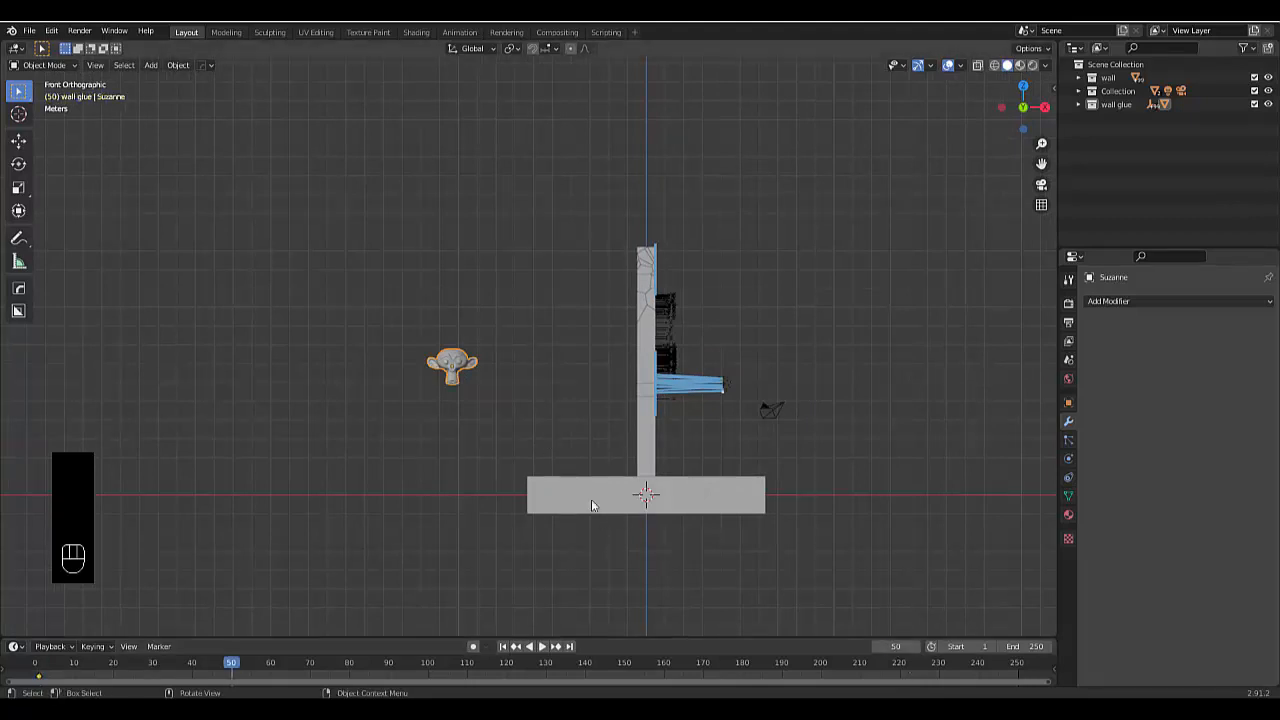
{"action": "key", "text": "g"}
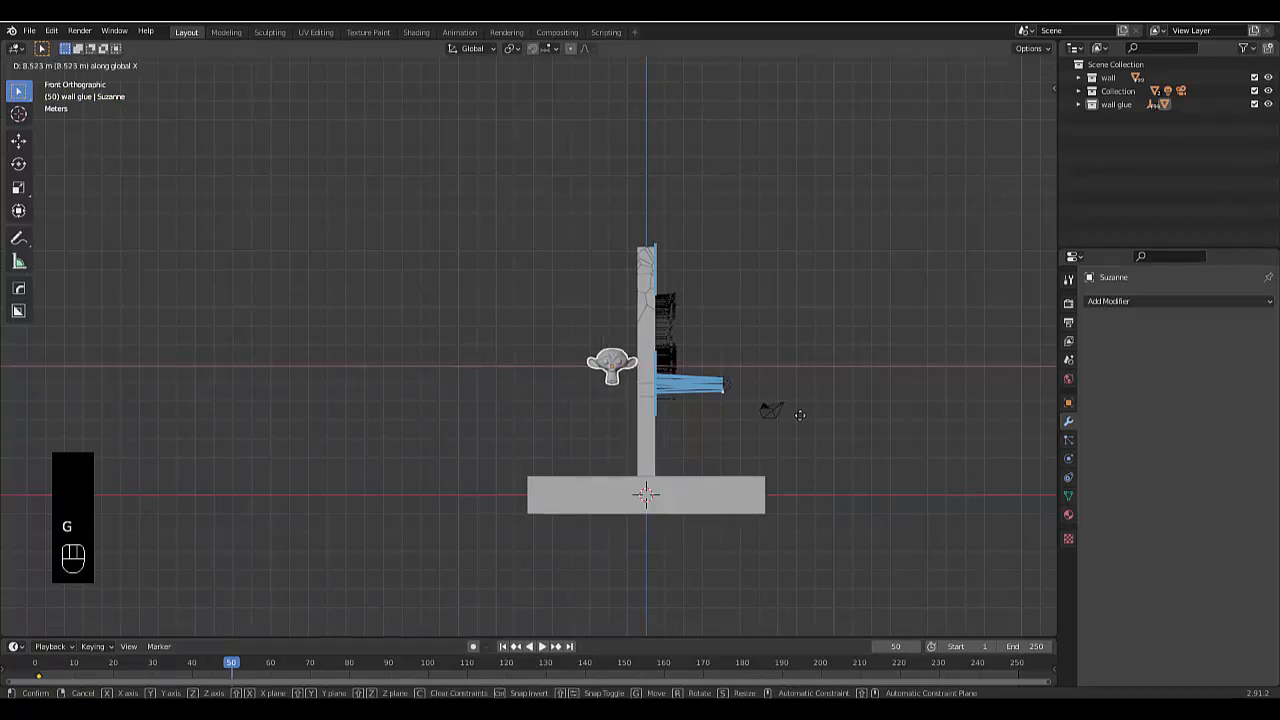
{"action": "left_click", "coordinate": [981, 399]}
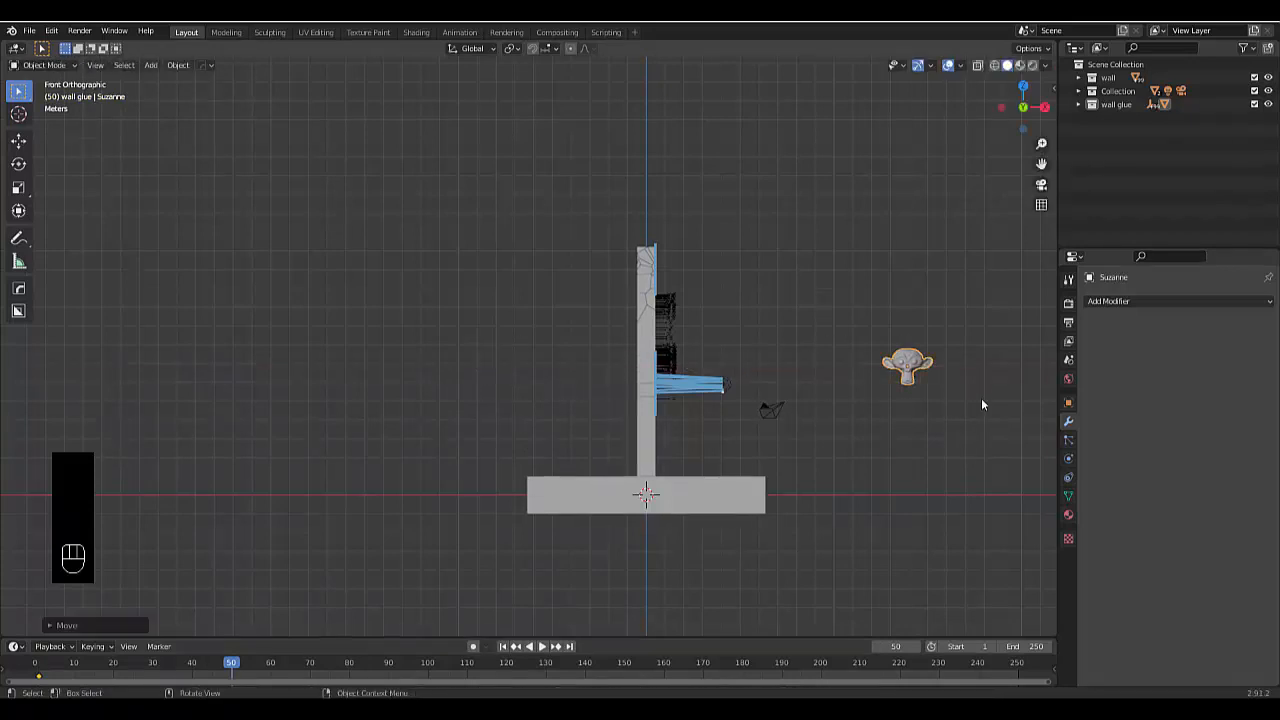
Spin the monkey head about five turns around the vertical axis and insert a Location, Rotation & Scale keyframe at frame 50.
{"action": "key", "text": "KP_7"}
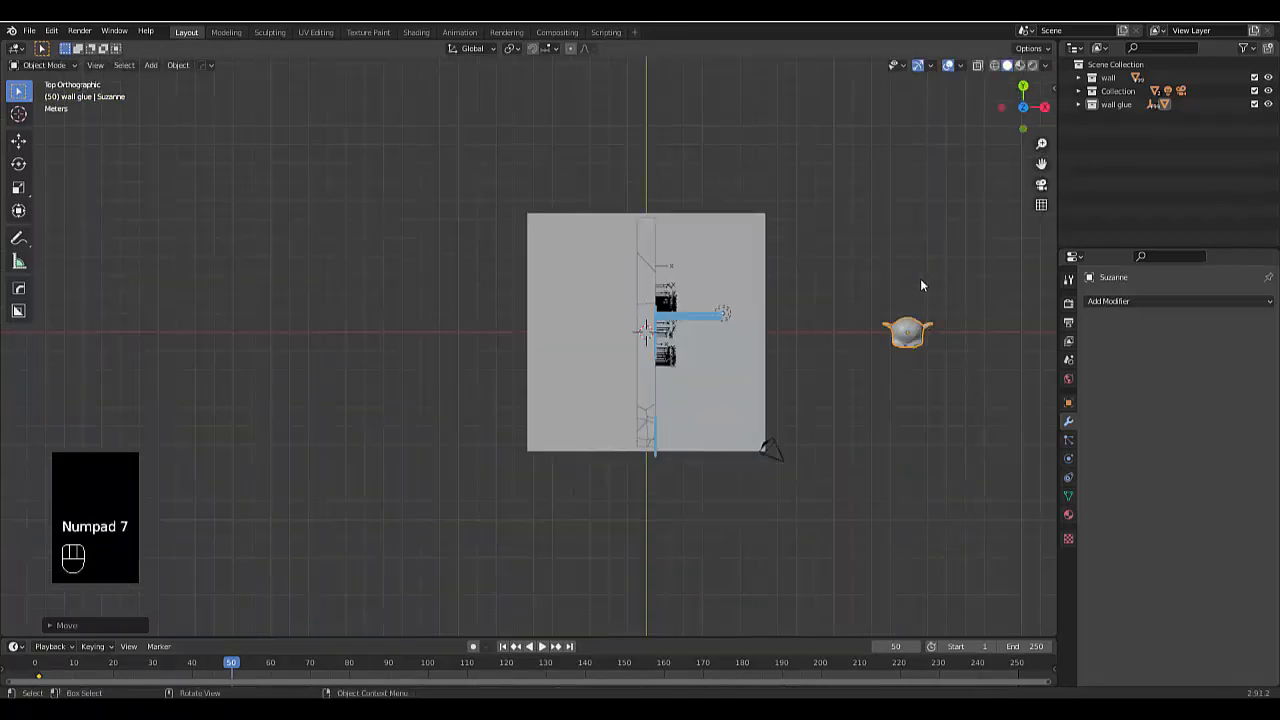
{"action": "key", "text": "r"}
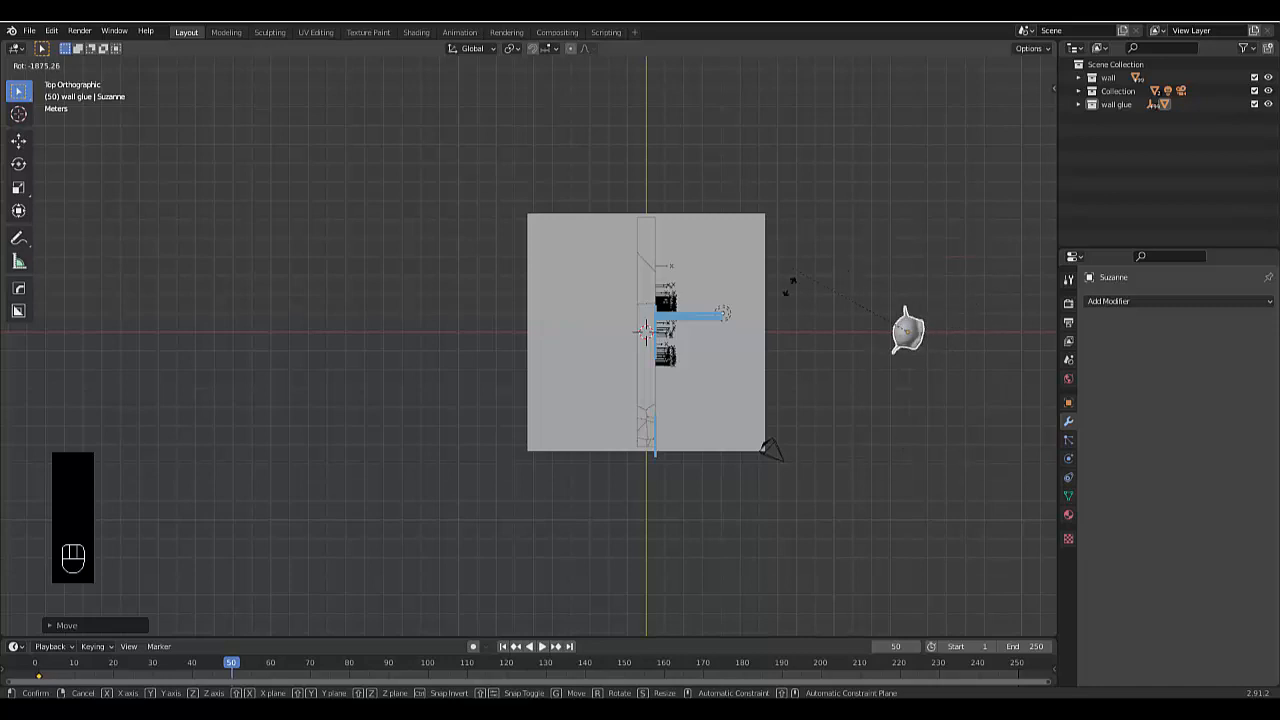
{"action": "left_click", "coordinate": [835, 434]}
{"action": "key", "text": "i"}
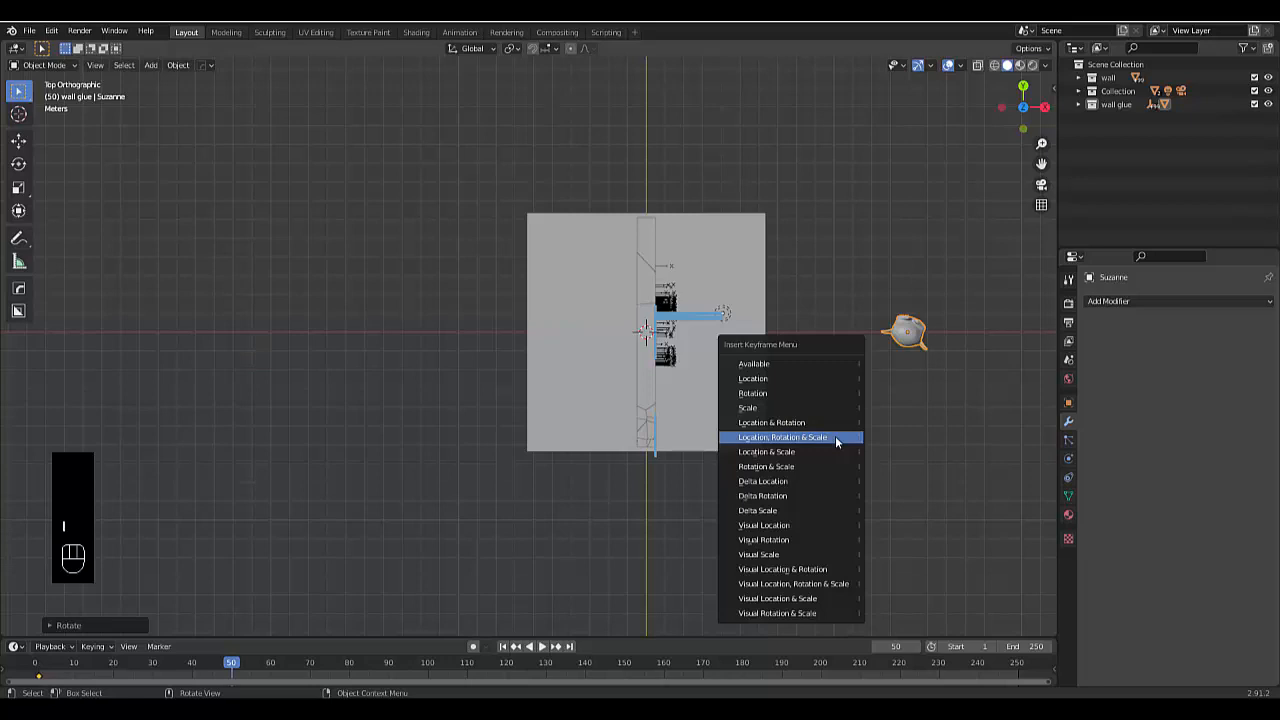
{"action": "left_click", "coordinate": [835, 437]}
Add an active rigid body to the monkey head and enable Animated.
{"action": "key", "text": "KP_1"}
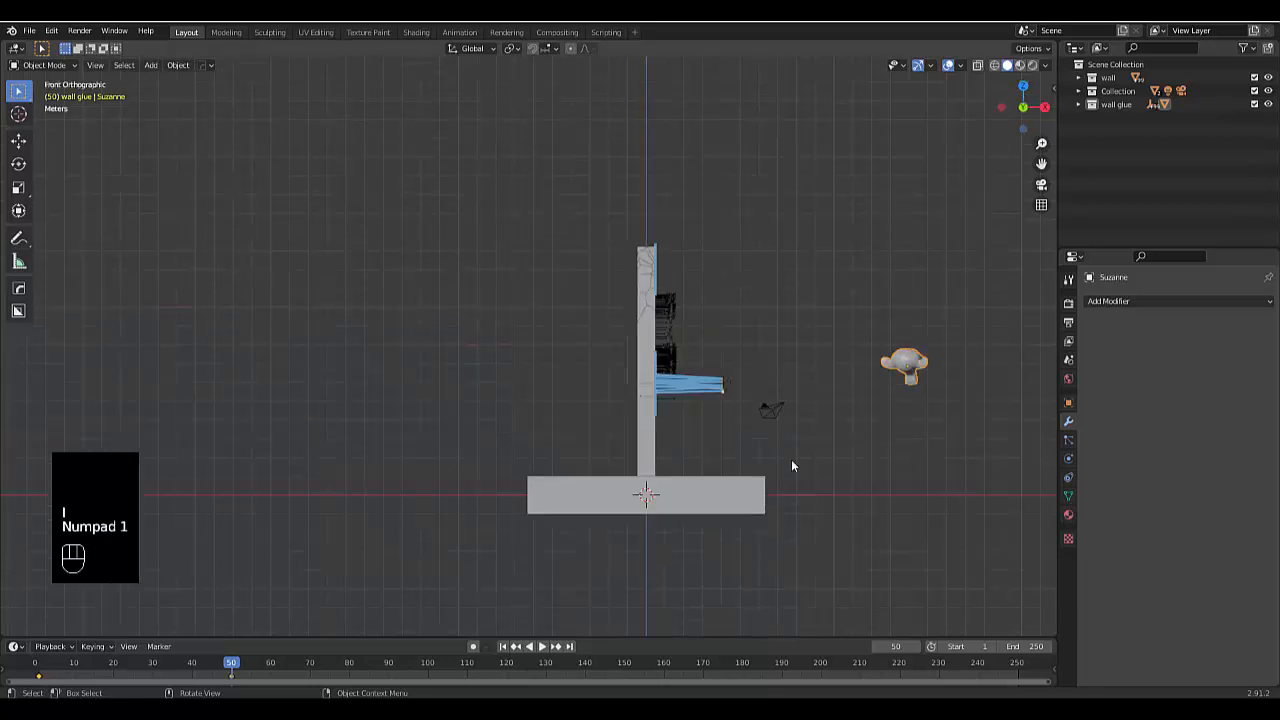
{"action": "left_click", "coordinate": [1068, 458]}
{"action": "left_click", "coordinate": [1240, 349]}
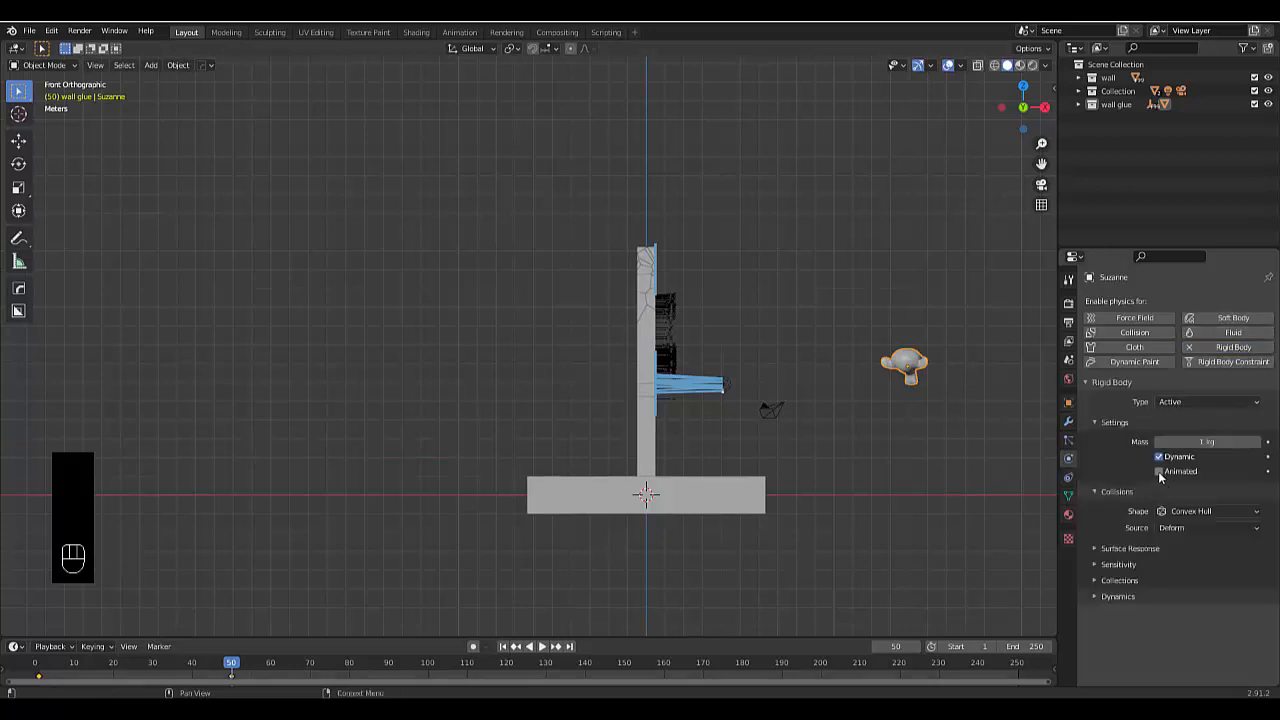
{"action": "left_click", "coordinate": [1160, 475]}
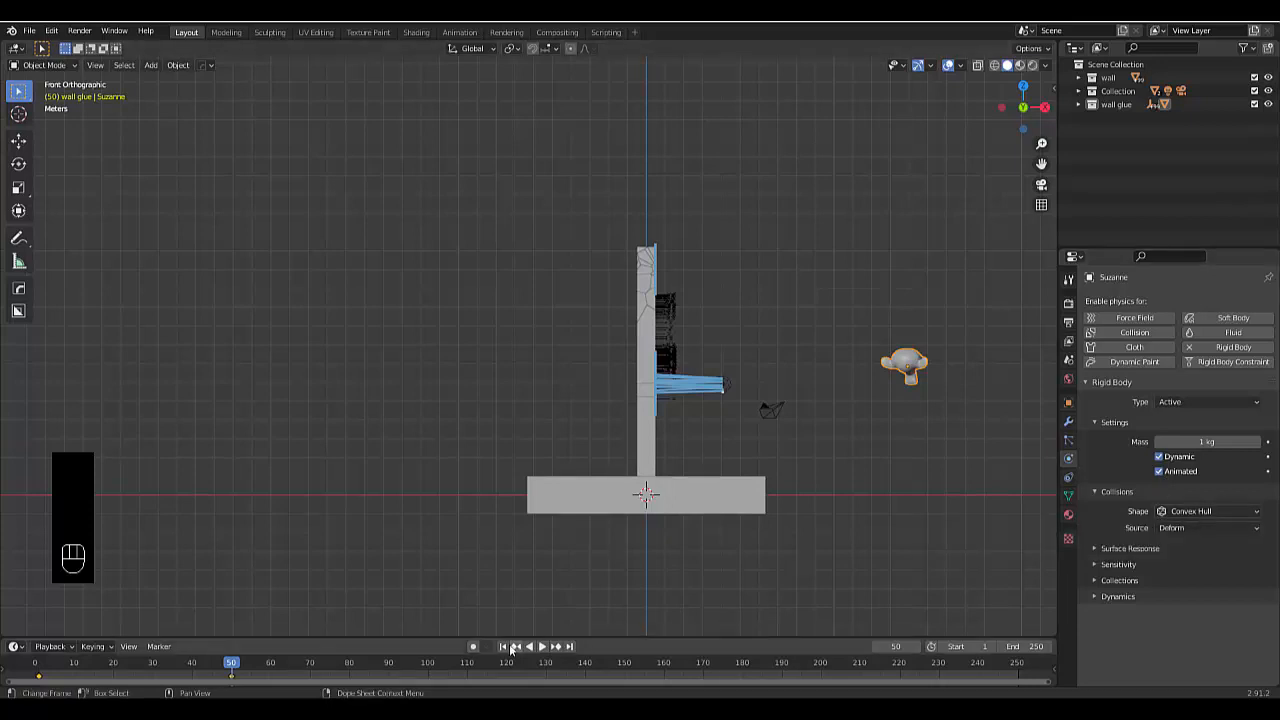
Return to the first frame and set the monkey head's rigid body mass to 1000 kg.
{"action": "left_click", "coordinate": [504, 646]}
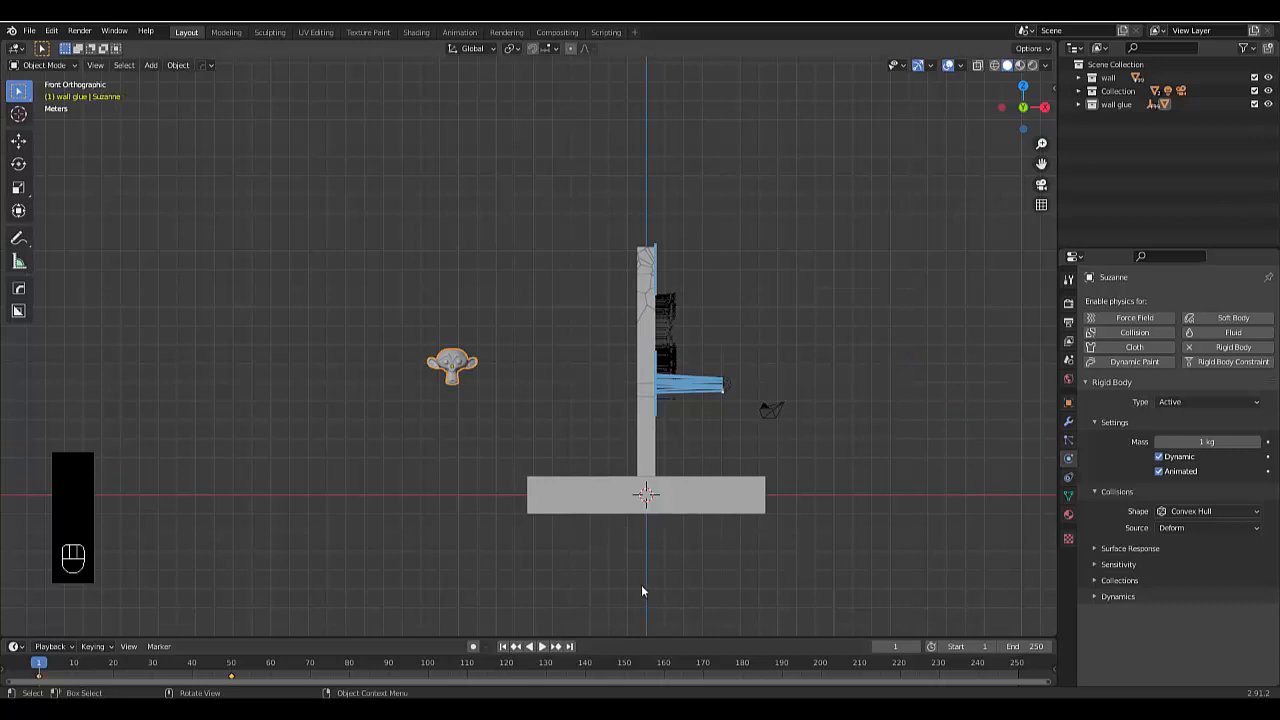
{"action": "left_click", "coordinate": [1200, 443]}
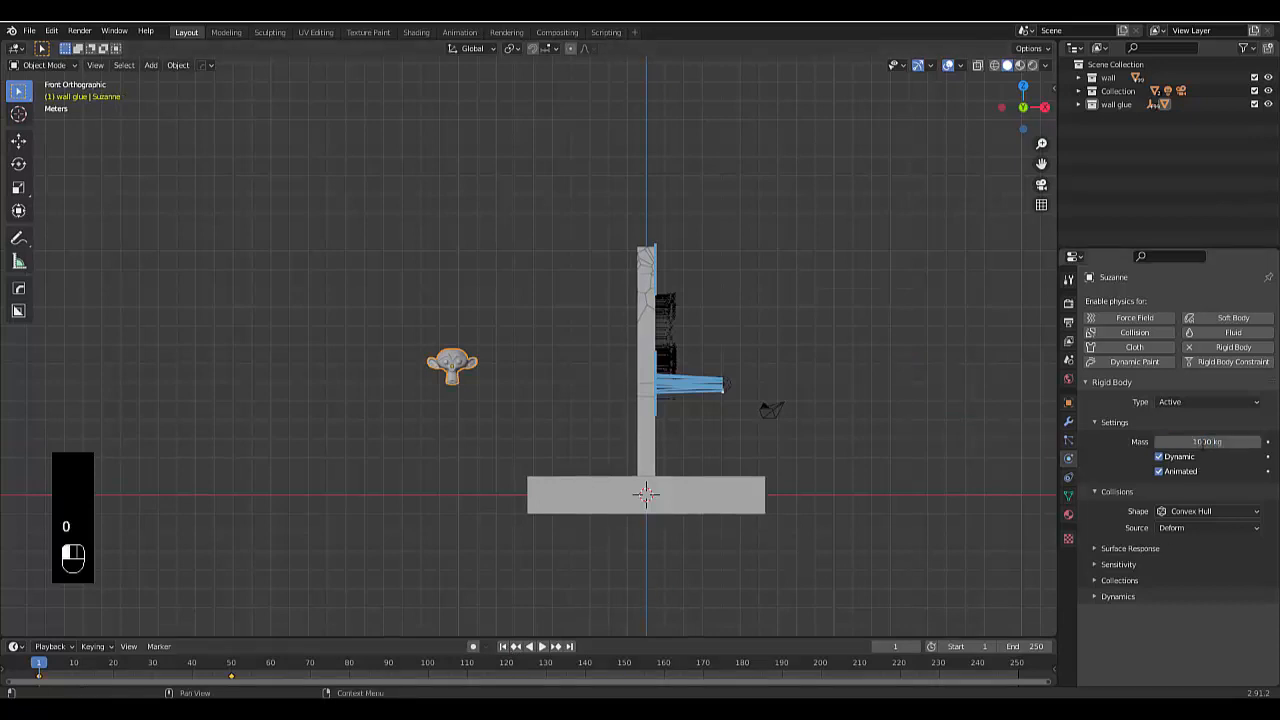
{"action": "key", "text": "Return"}
Play the simulation and examine from several angles how the spinning monkey head smashes the glued wall.
{"action": "middle_click_drag", "start_coordinate": [891, 485], "coordinate": [740, 488]}
{"action": "key", "text": "space"}
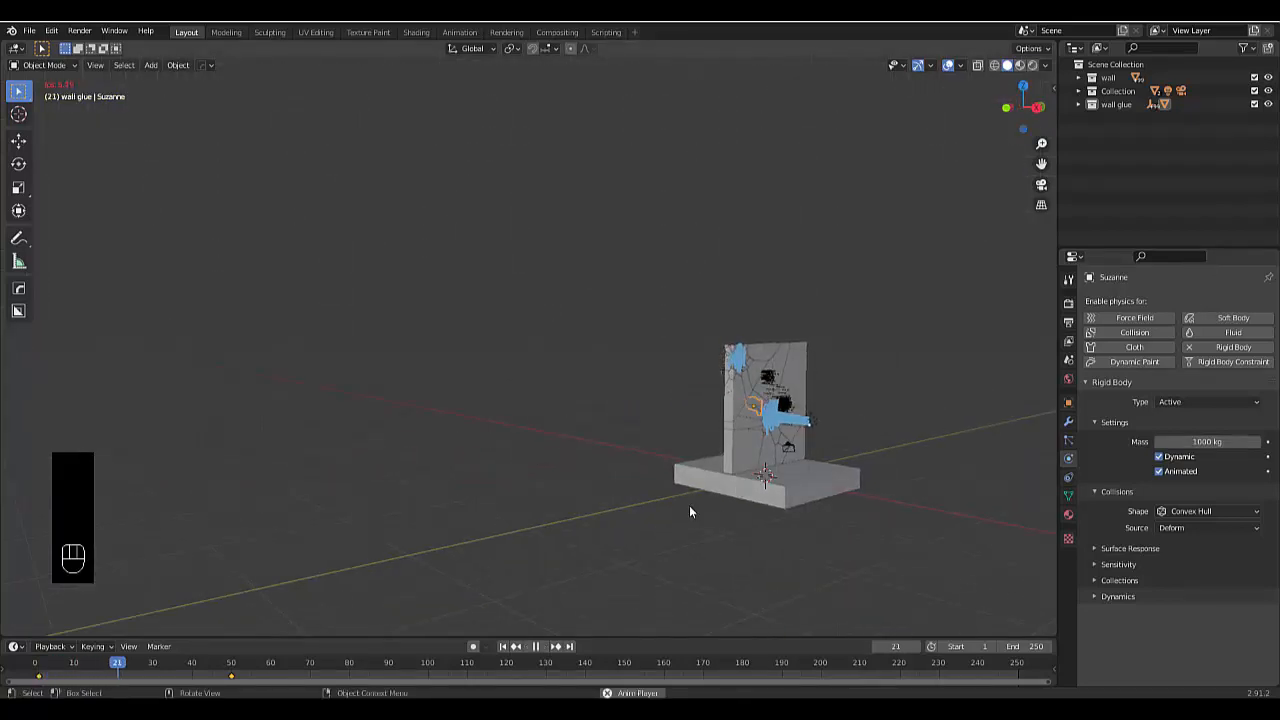
{"action": "middle_click_drag", "start_coordinate": [863, 562], "coordinate": [916, 568]}
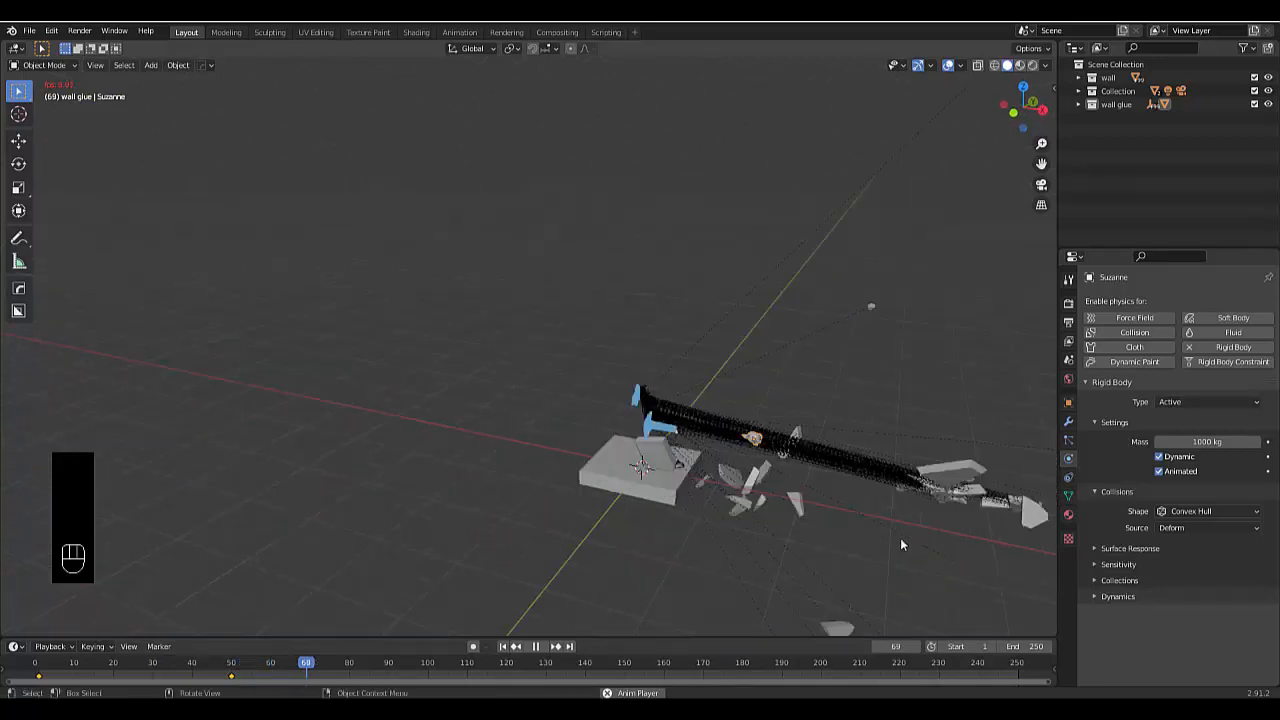